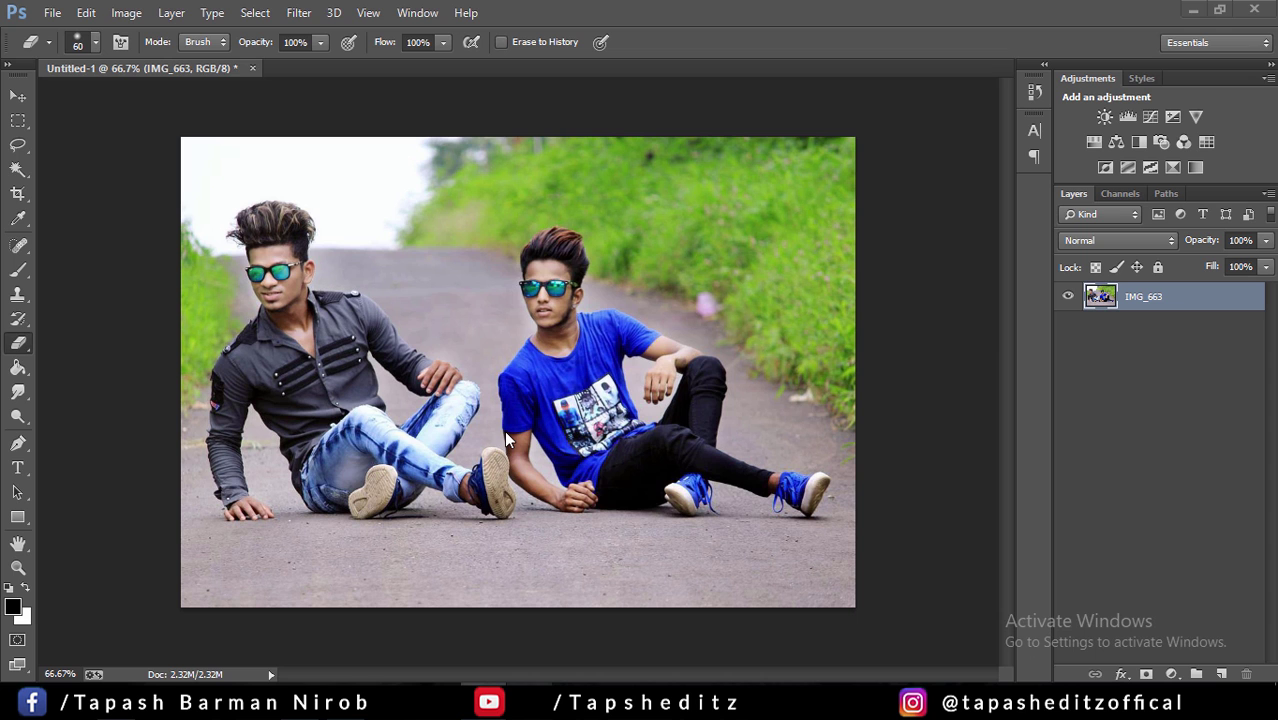
Leave the Eraser tool and glance at the Image menu without choosing anything
left_click(20, 120)
left_click(18, 96)
left_click(122, 13)
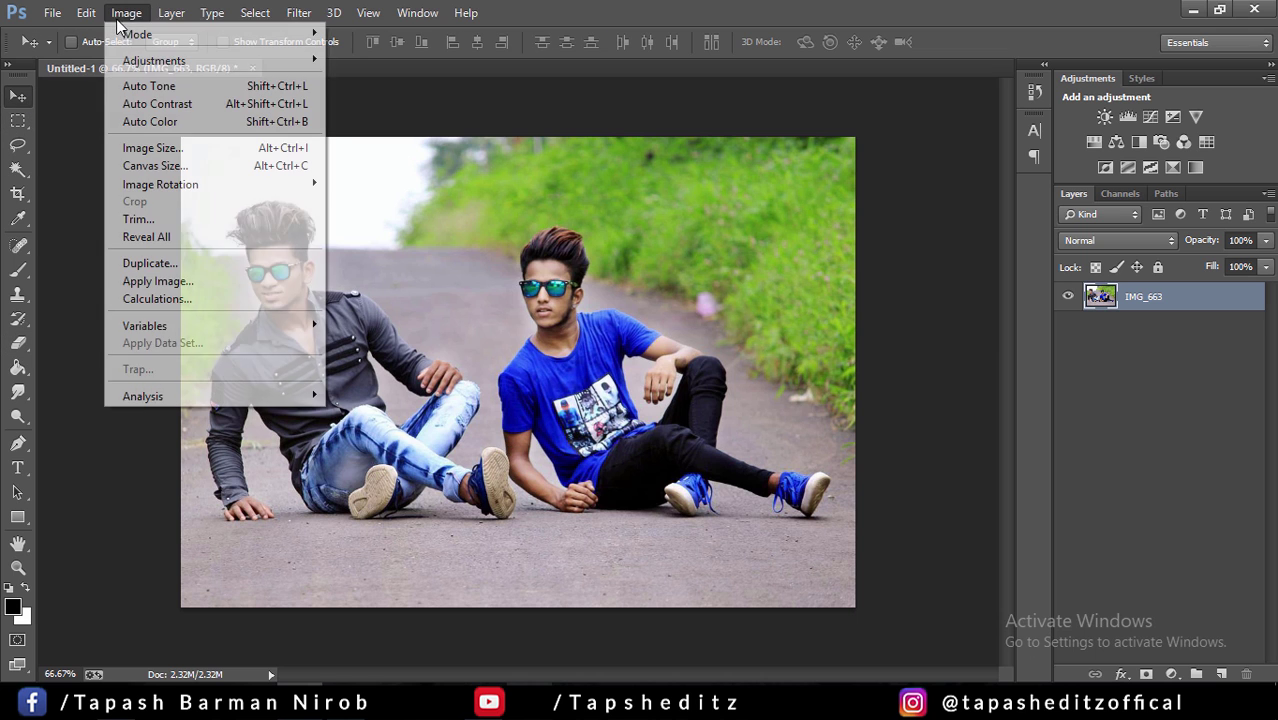
left_click(86, 100)
Pick the Quick Selection tool, try a stroke on the boy's hair, then undo it
right_click(16, 172)
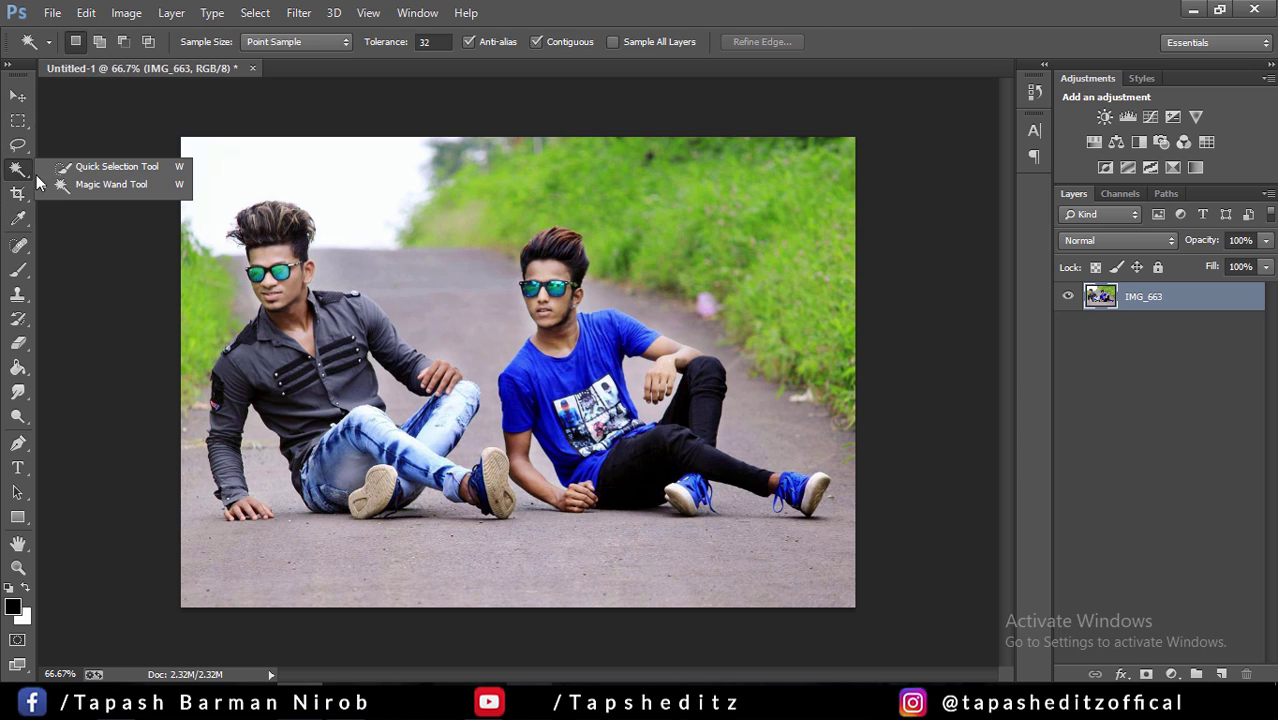
left_click(110, 171)
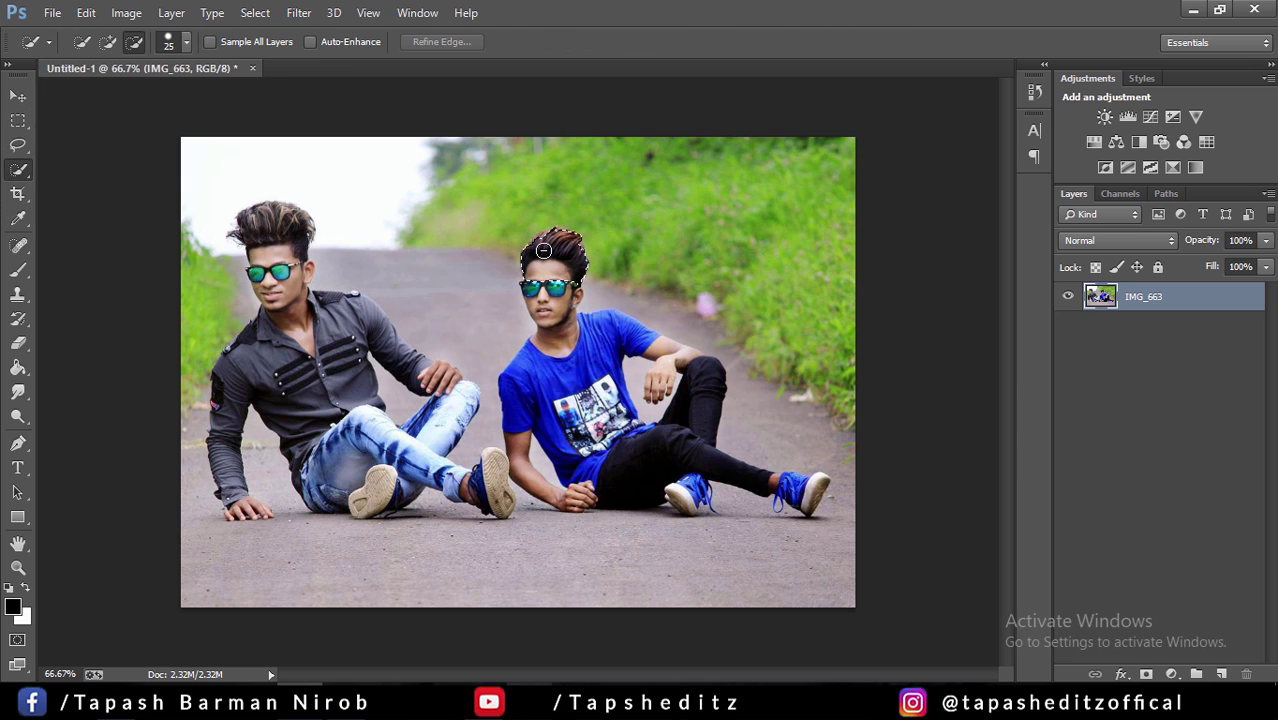
left_click_drag(549, 240, 552, 263)
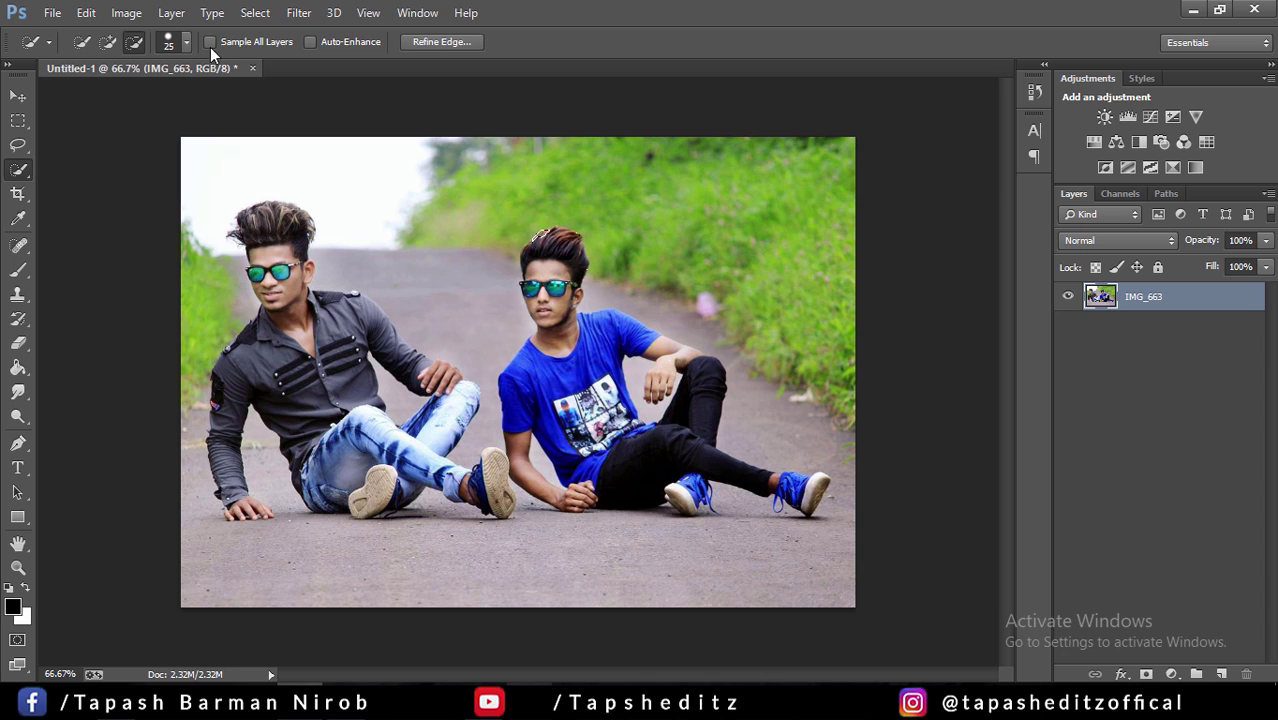
left_click(86, 13)
left_click(130, 48)
At 100% zoom in Add mode, paint the selection over the face, shirt and right shoe
key("ctrl+plus")
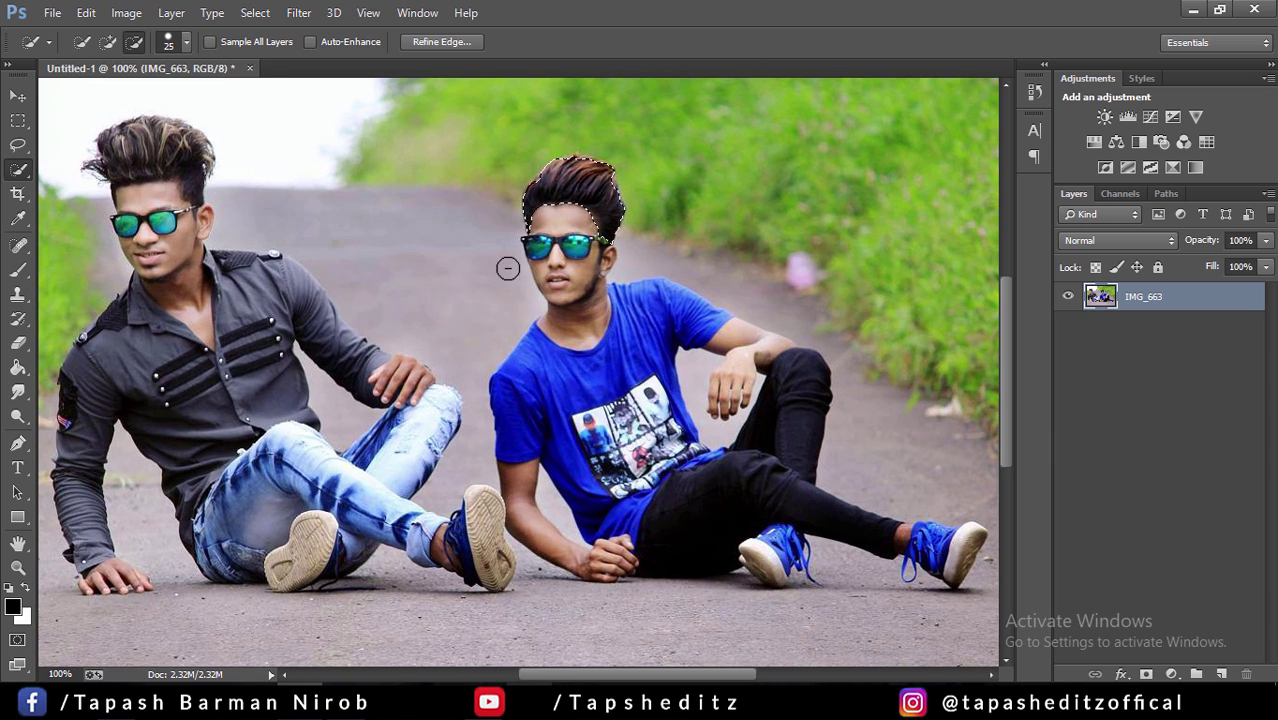
left_click(108, 41)
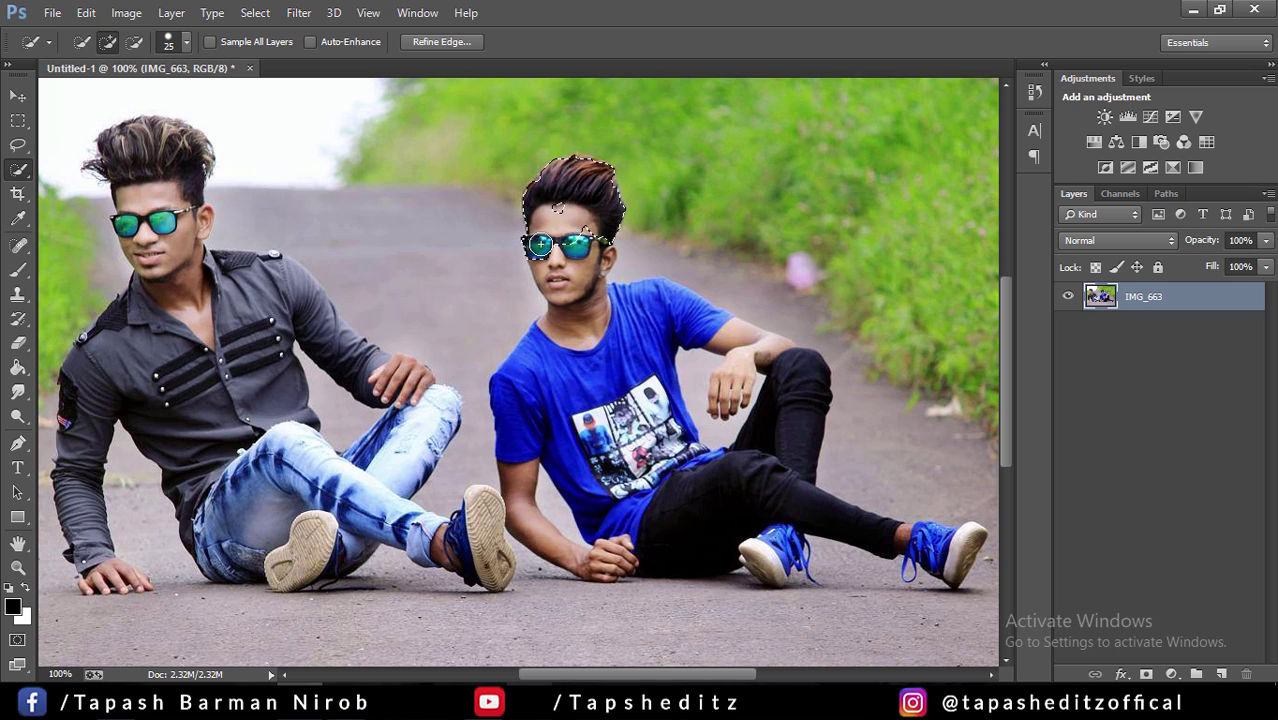
left_click_drag(540, 243, 557, 205)
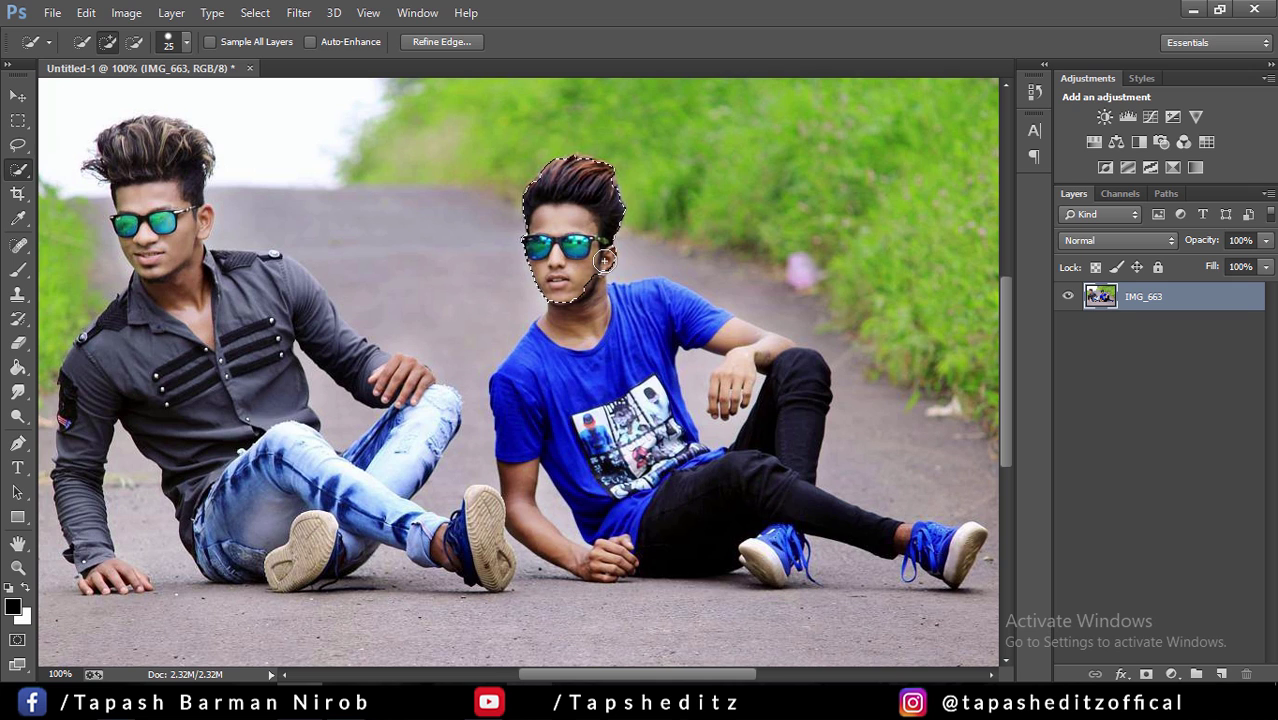
mouse_move(596, 277)
left_mouse_down()
mouse_move(527, 409)
mouse_move(697, 334)
mouse_move(785, 371)
mouse_move(748, 434)
mouse_move(618, 488)
mouse_move(556, 494)
mouse_move(790, 537)
mouse_move(749, 512)
mouse_move(772, 543)
left_mouse_up()
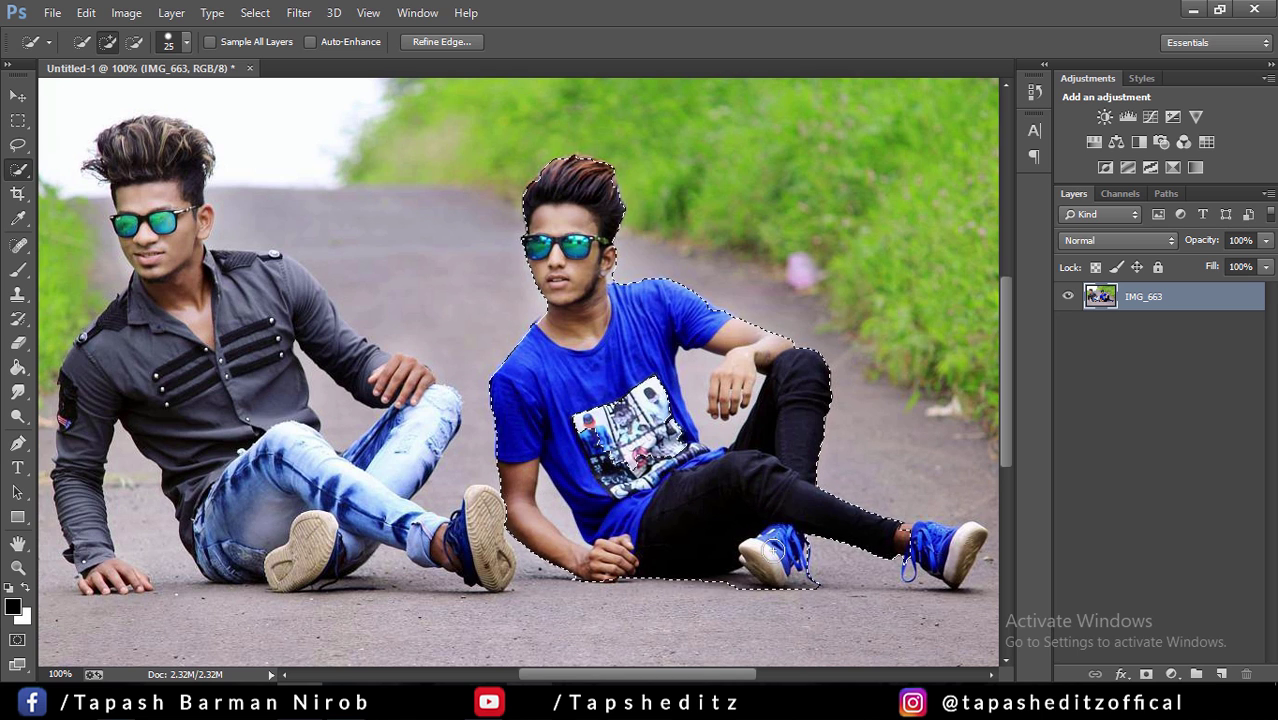
left_click_drag(928, 550, 941, 545)
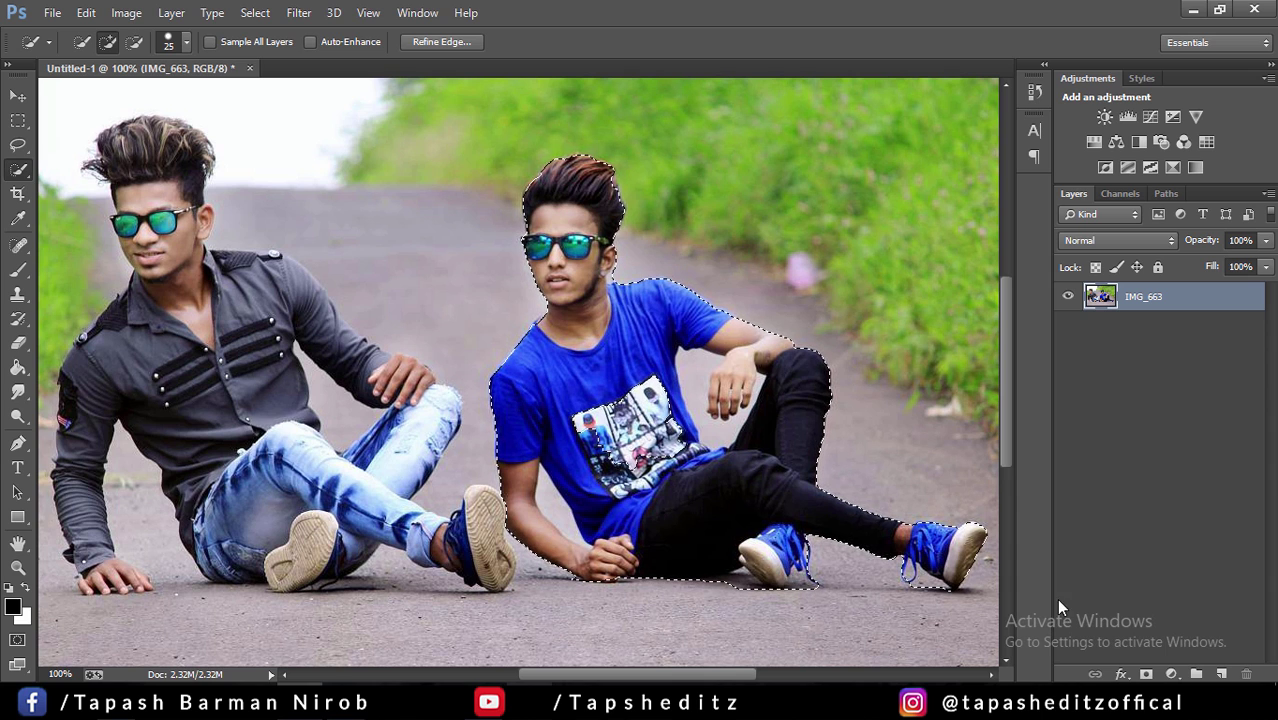
Add a layer mask from the boy selection, undoing and re-adding it once
left_click(1146, 674)
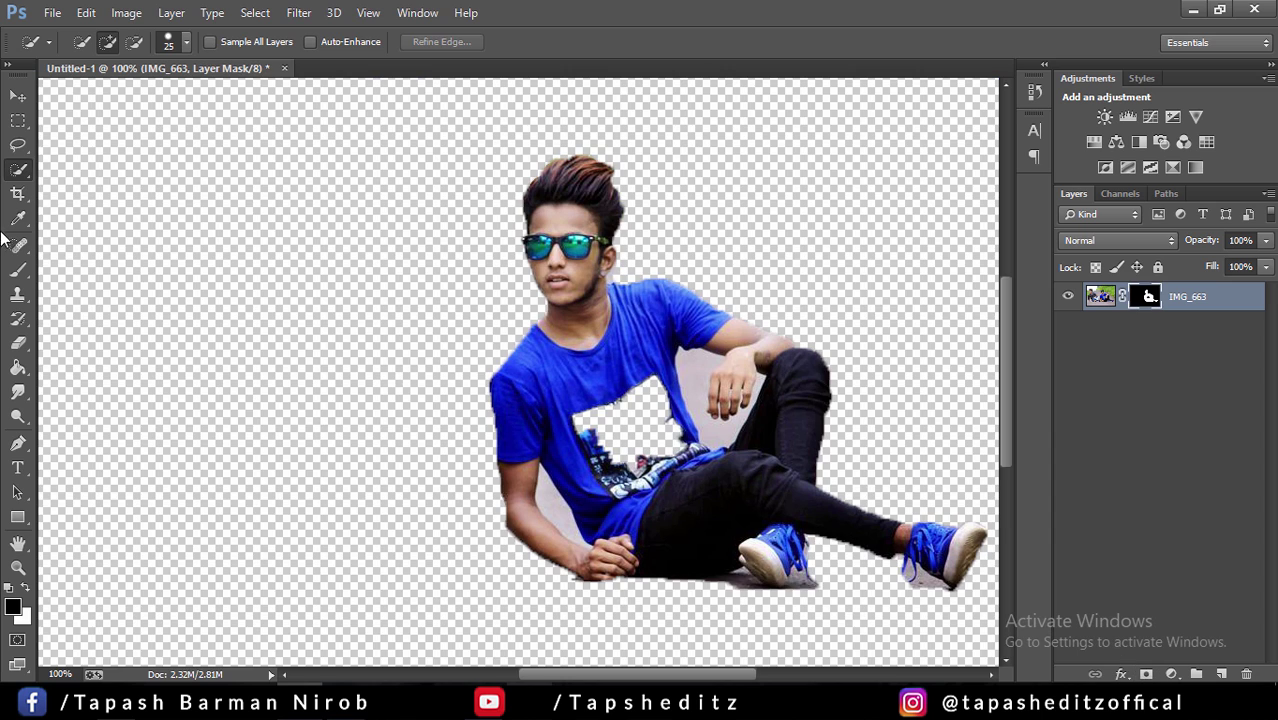
left_click(86, 12)
left_click(100, 46)
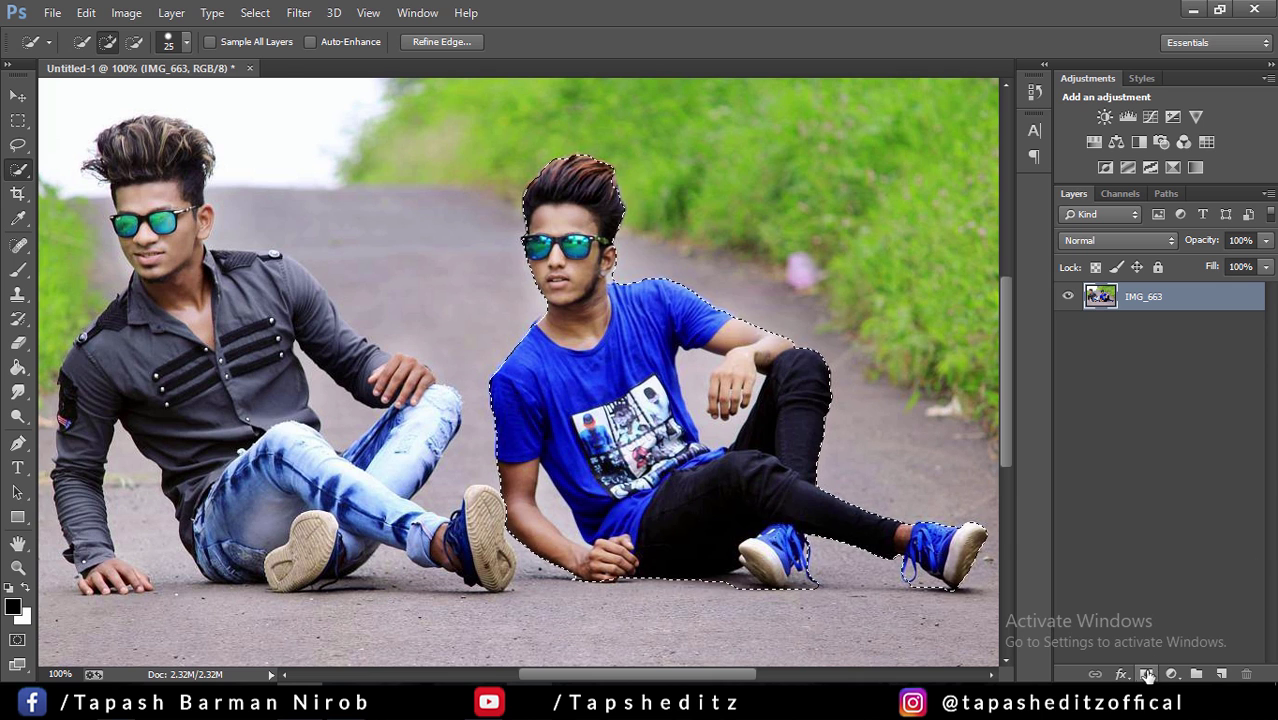
left_click(1146, 674)
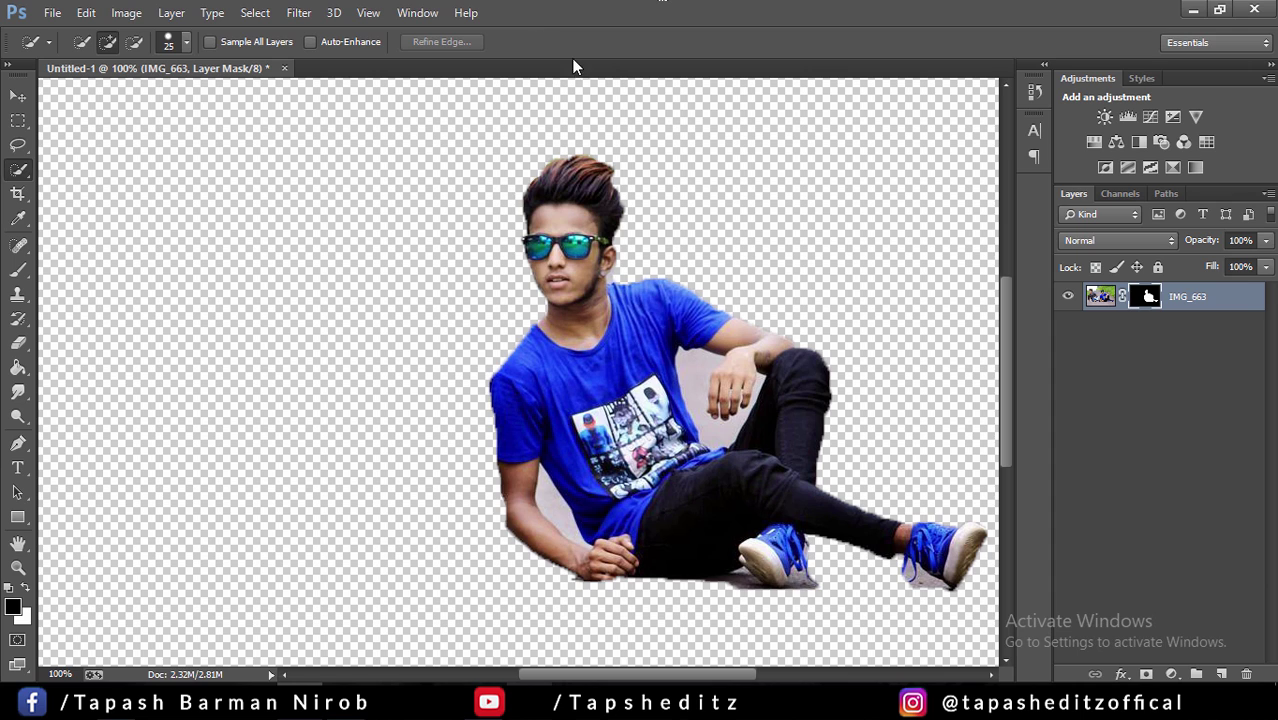
Refine the mask: brush the hair edge at size 21, Feather 0, Contrast 21
right_click(1145, 296)
left_click(1070, 447)
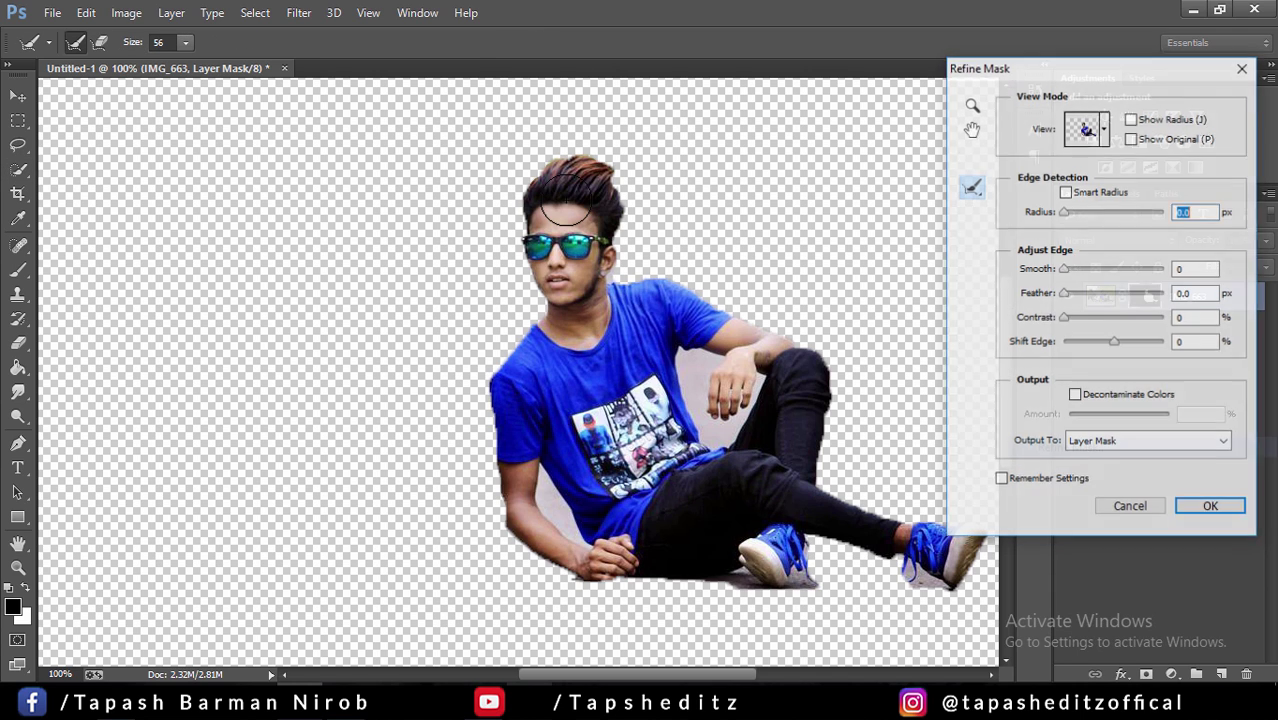
left_click(186, 43)
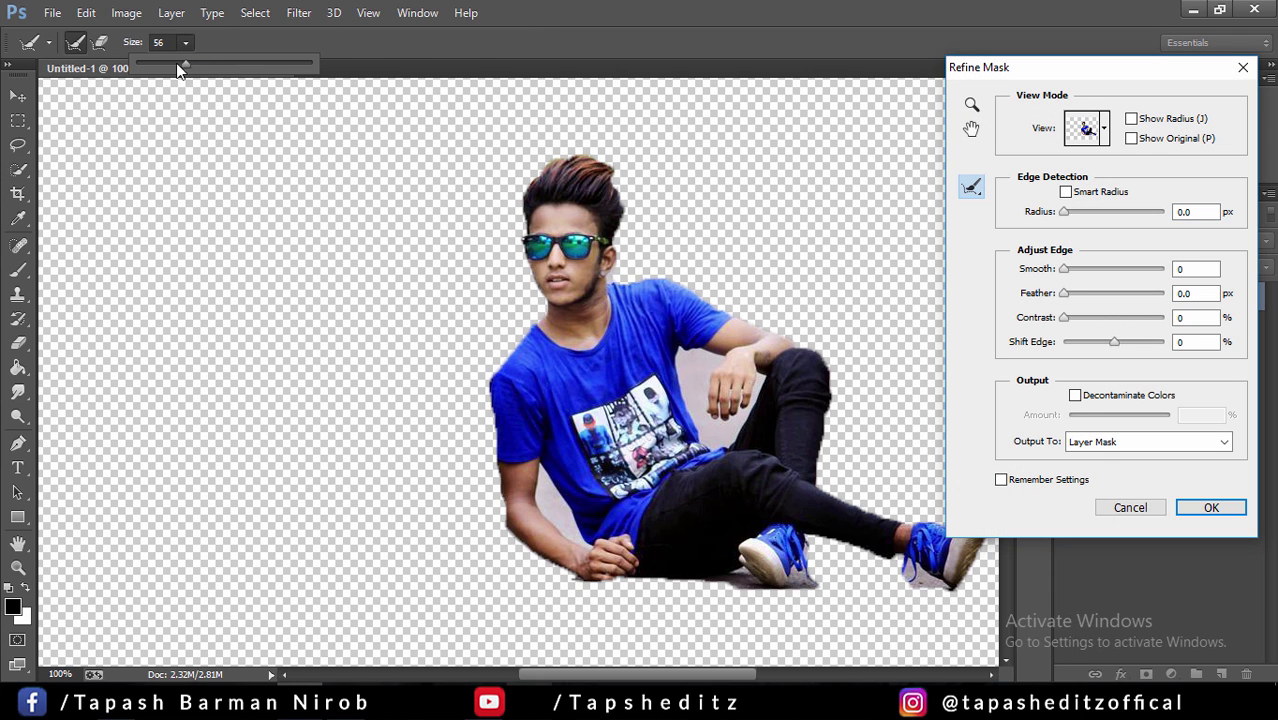
left_click(155, 64)
mouse_move(519, 187)
left_mouse_down()
mouse_move(556, 158)
mouse_move(605, 157)
mouse_move(627, 193)
left_mouse_up()
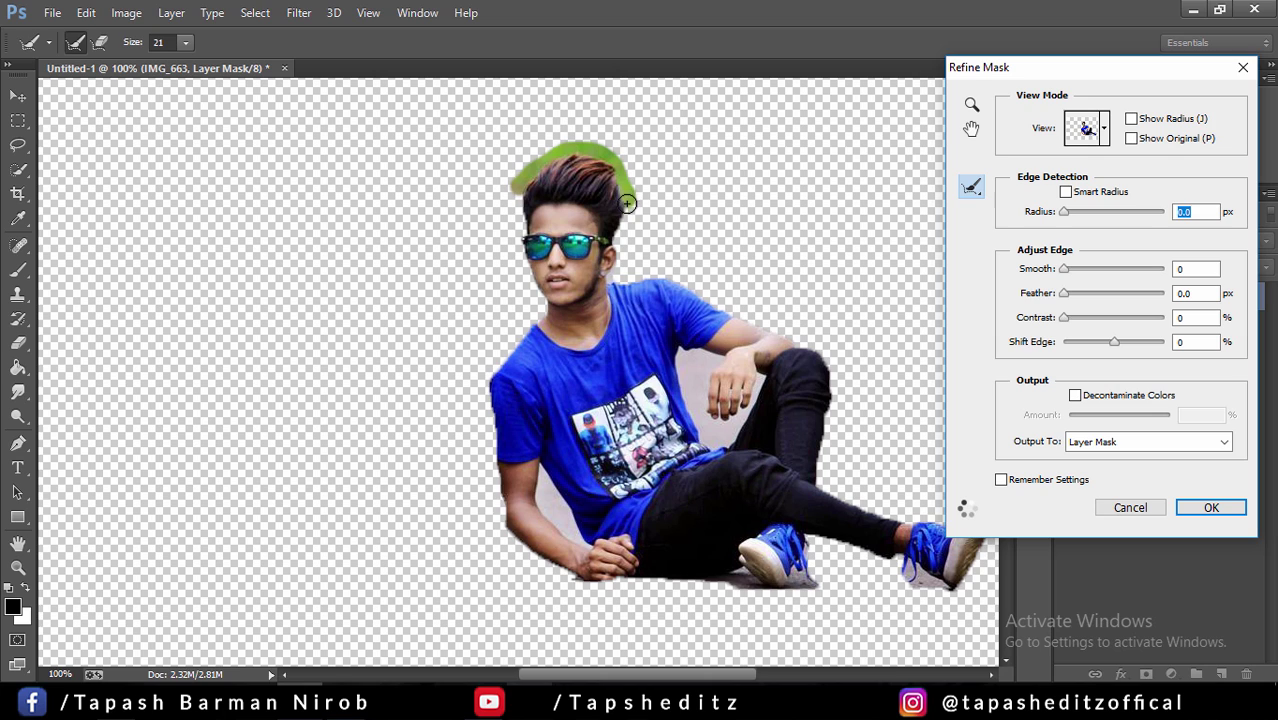
left_click_drag(1083, 300, 1062, 300)
left_click(1082, 316)
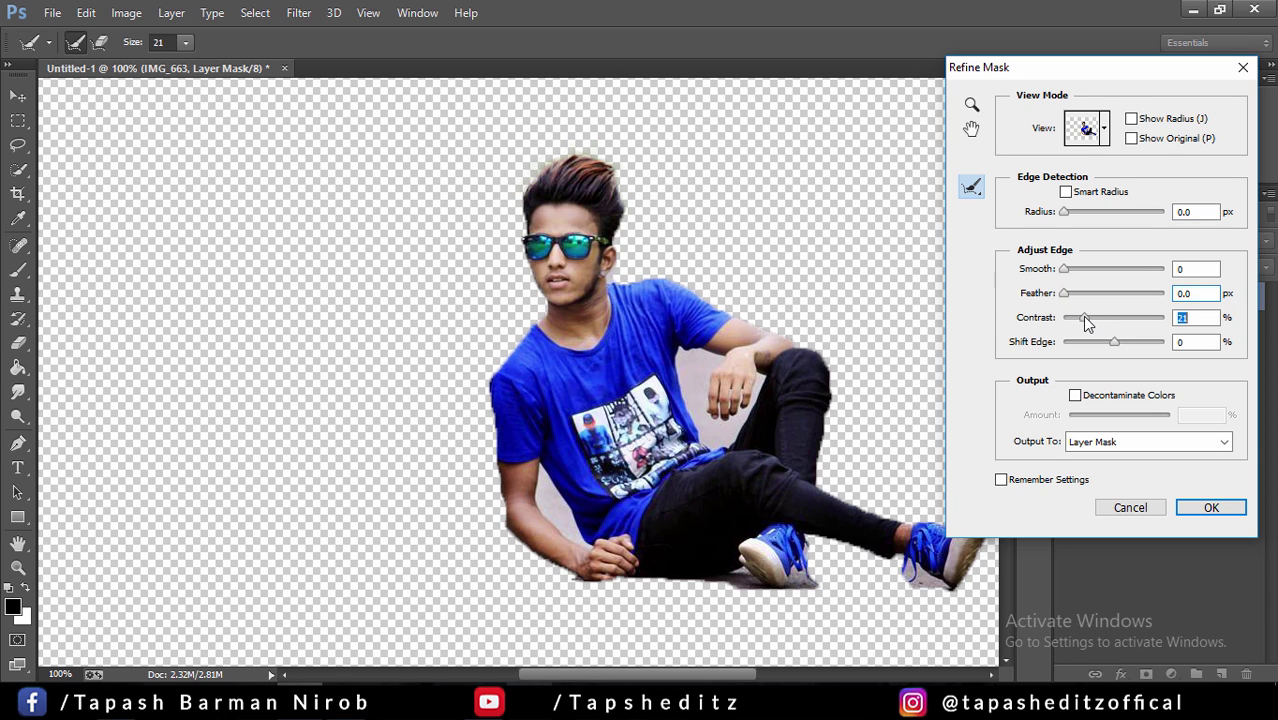
left_click(1203, 506)
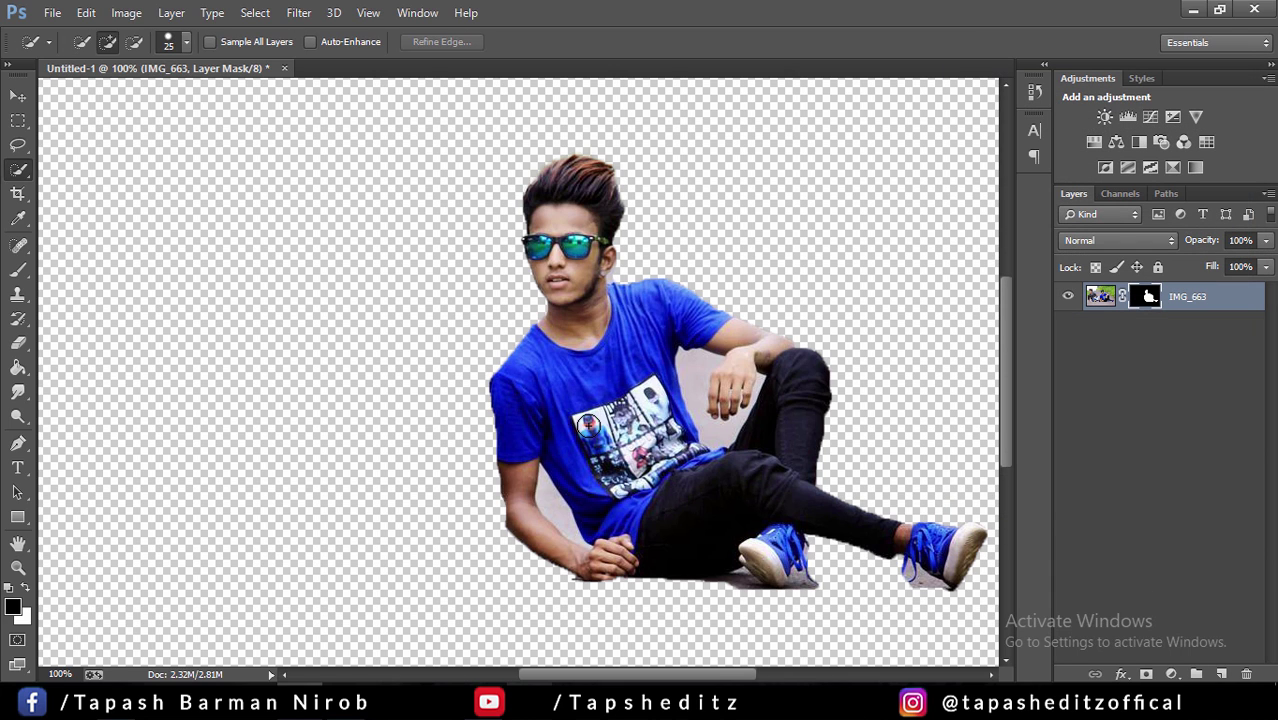
With the Magic Wand, select and hide the grey gap beside the lower-left arm, then deselect
right_click(24, 176)
left_click(100, 184)
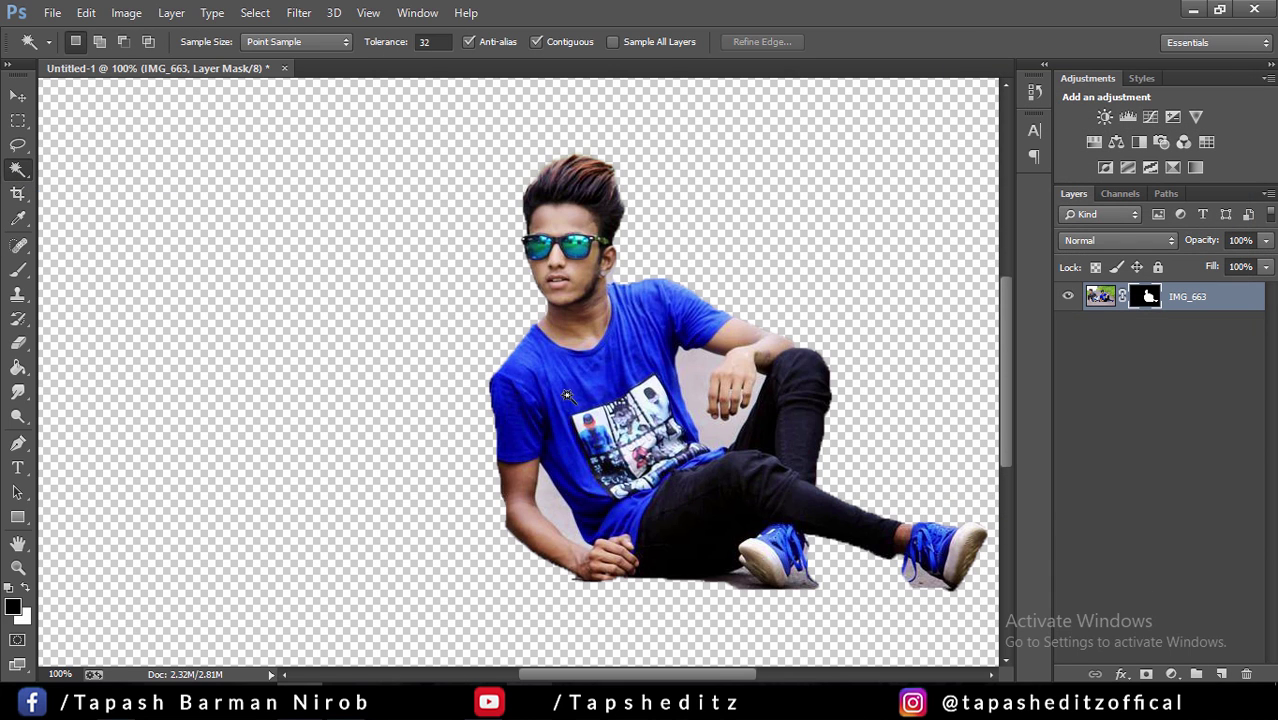
left_click(545, 503)
key("alt+BackSpace")
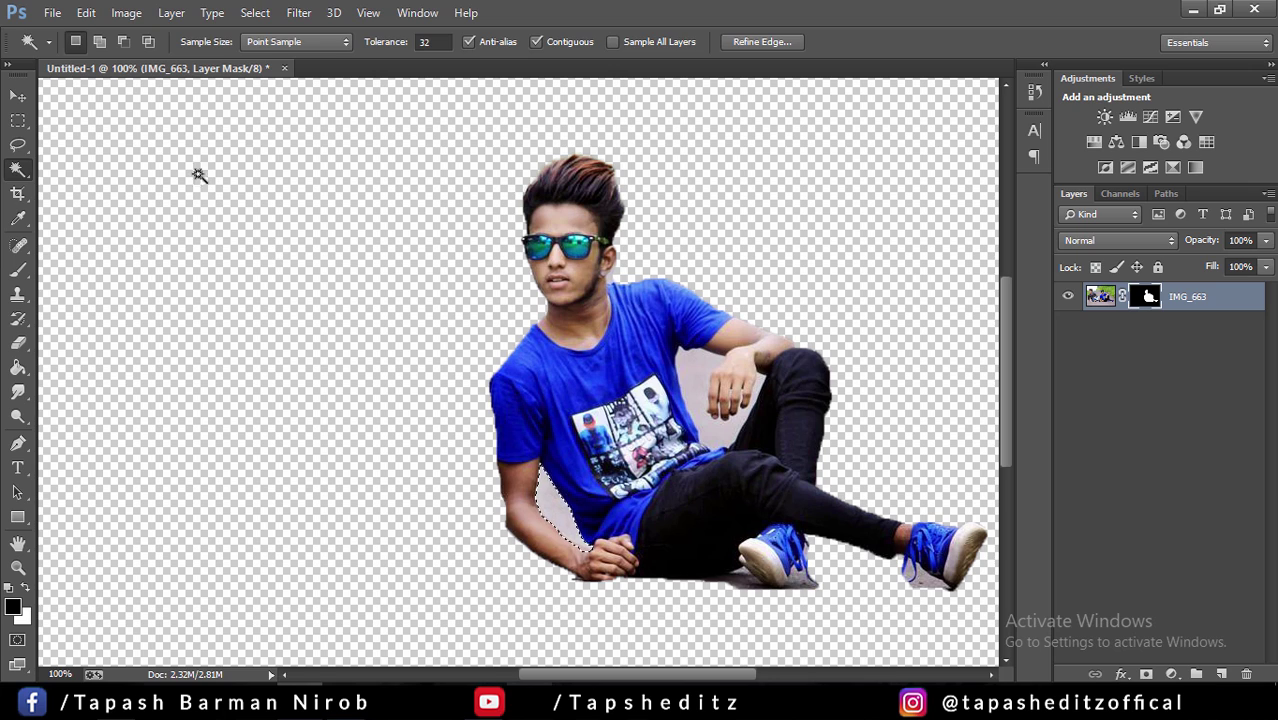
left_click(1100, 294)
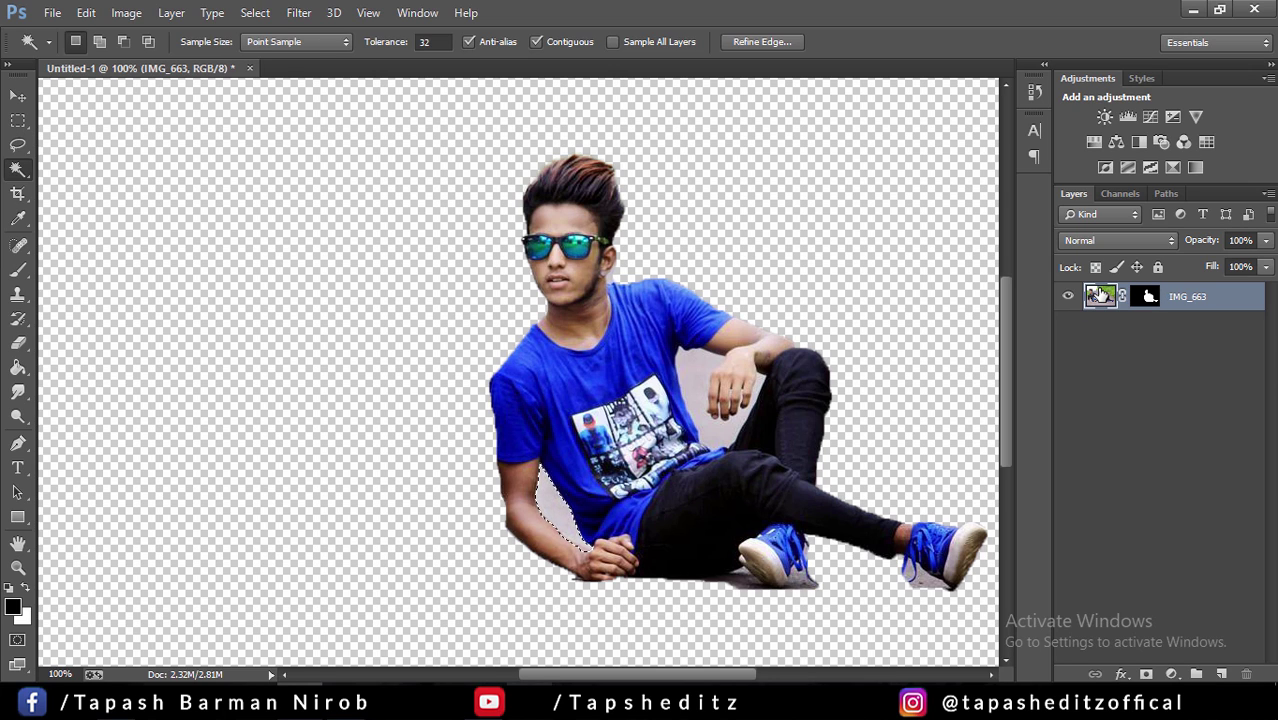
key("ctrl+d")
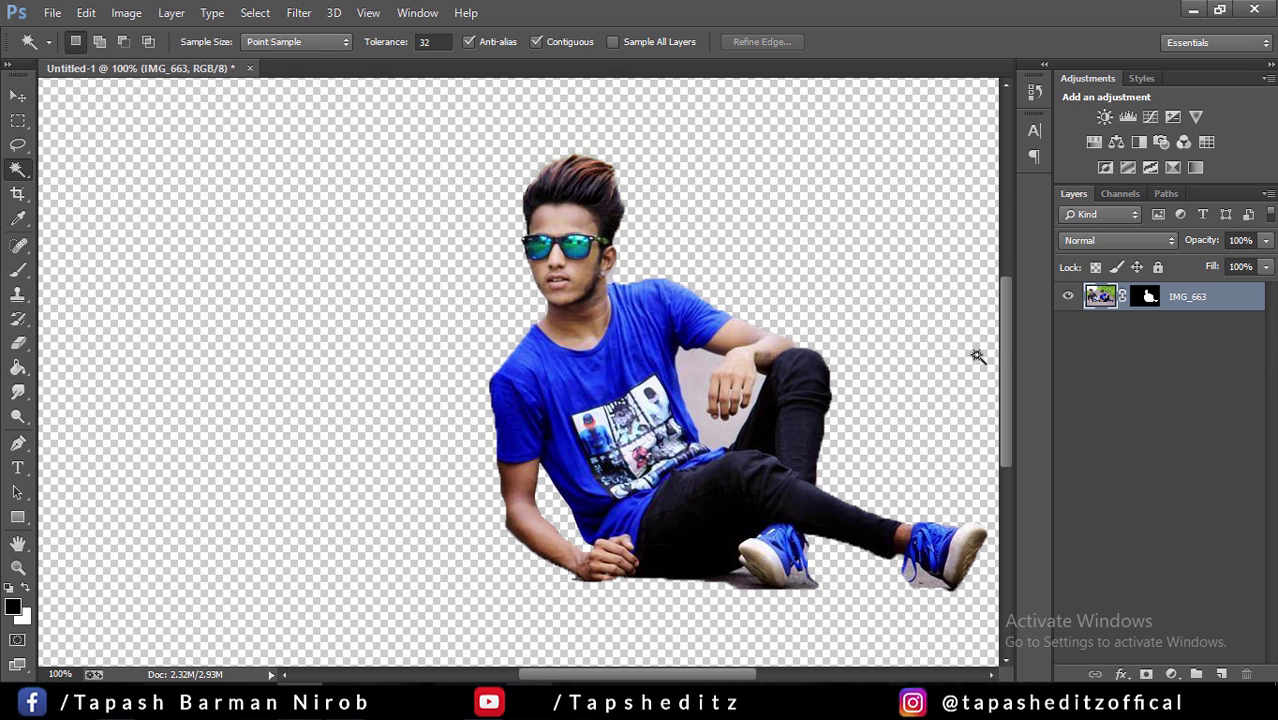
Delete the grey gap inside the bent arm, then step back to keep it selected at 200%
left_click(703, 384)
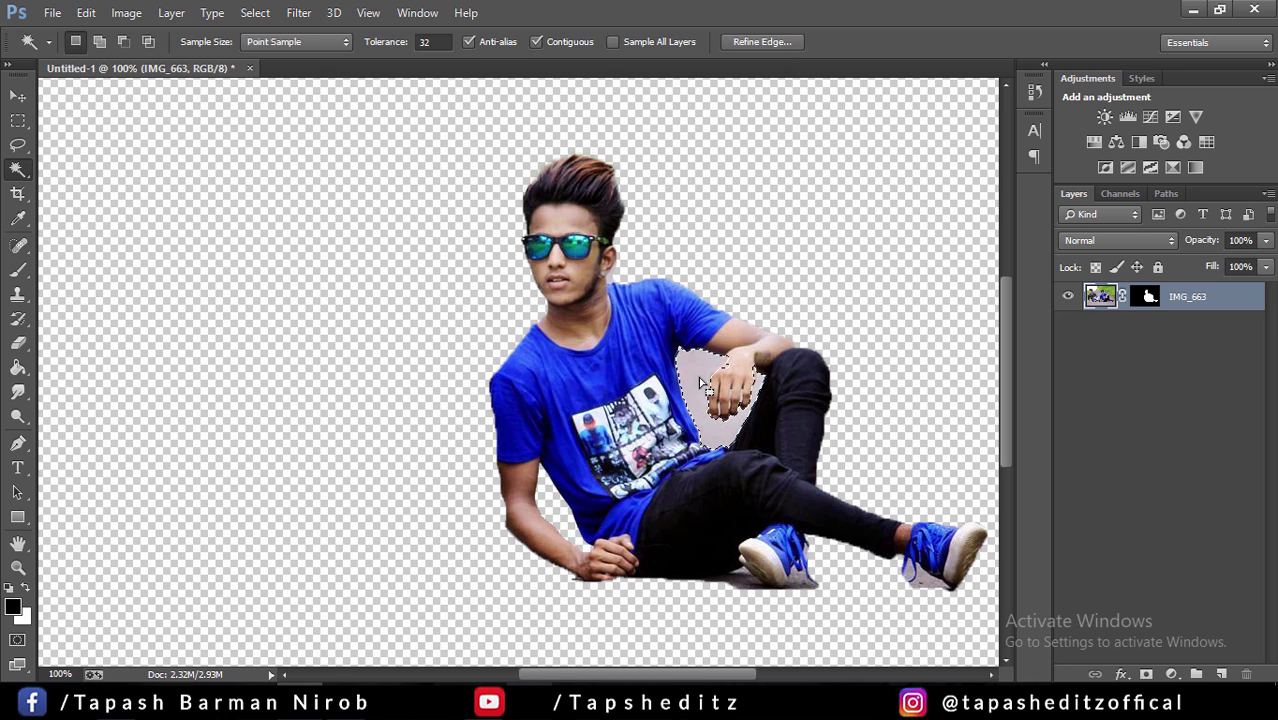
key("Delete")
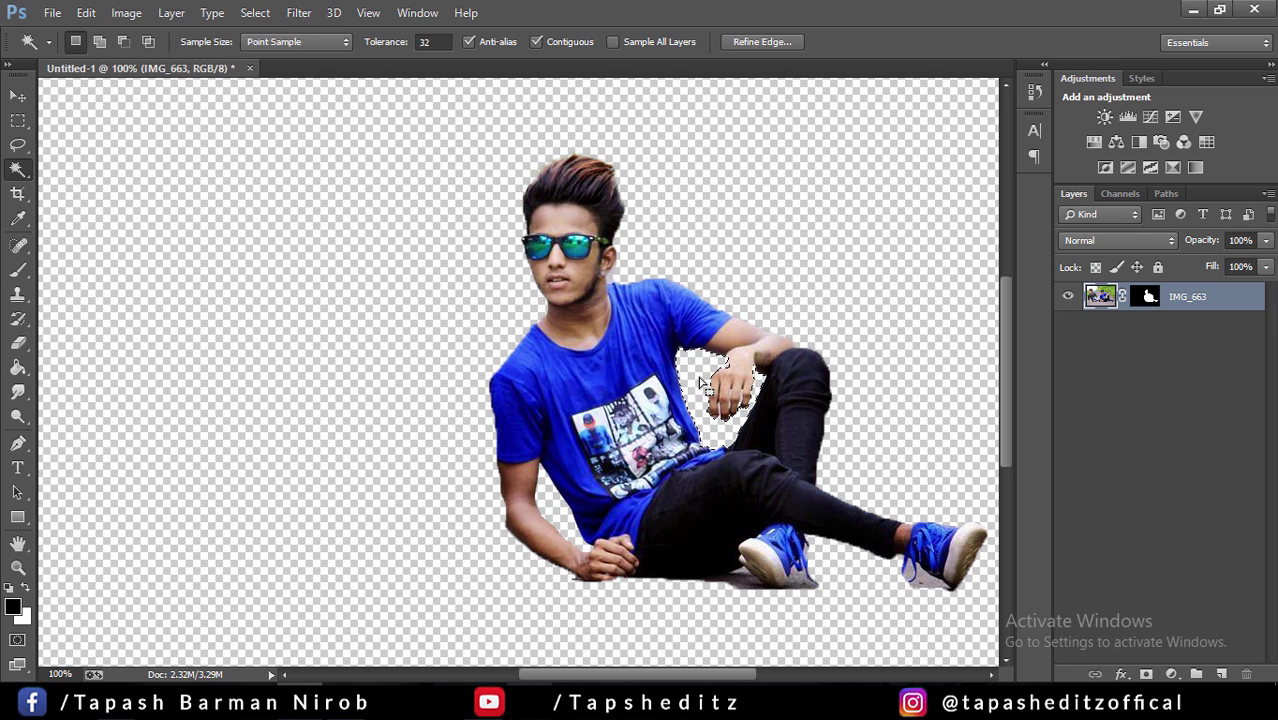
key("ctrl+d")
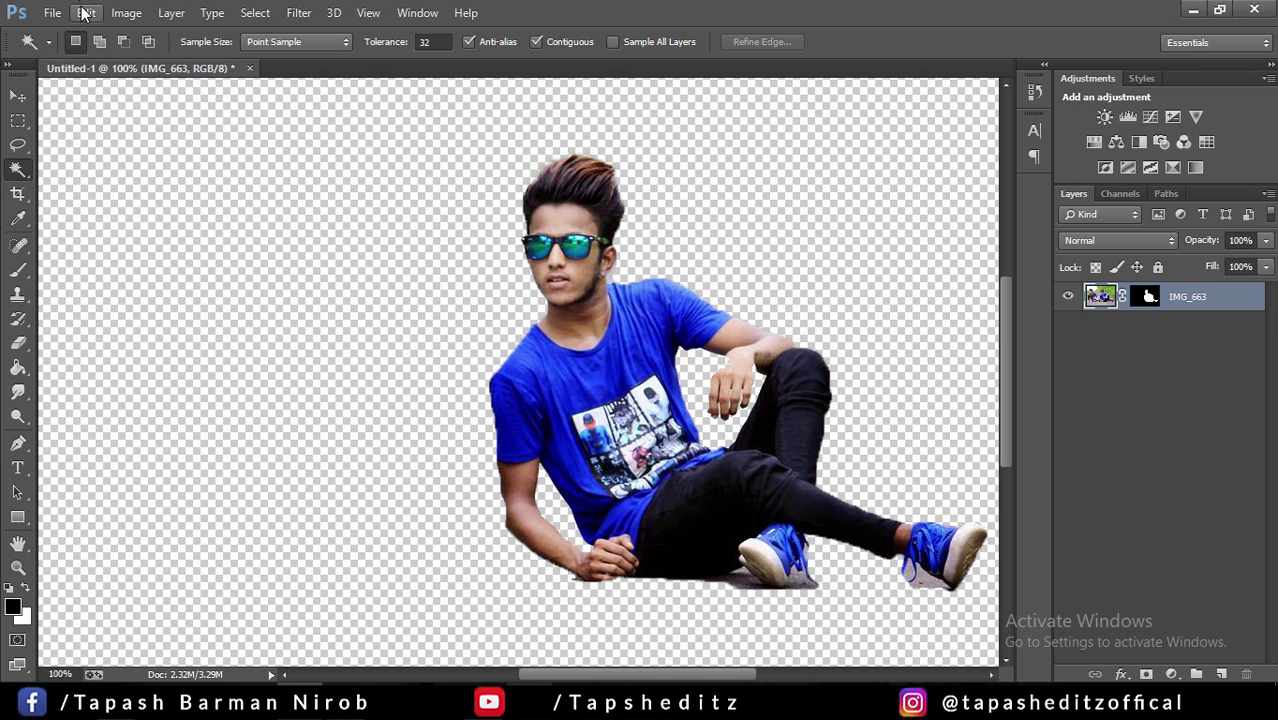
left_click(86, 12)
left_click(150, 43)
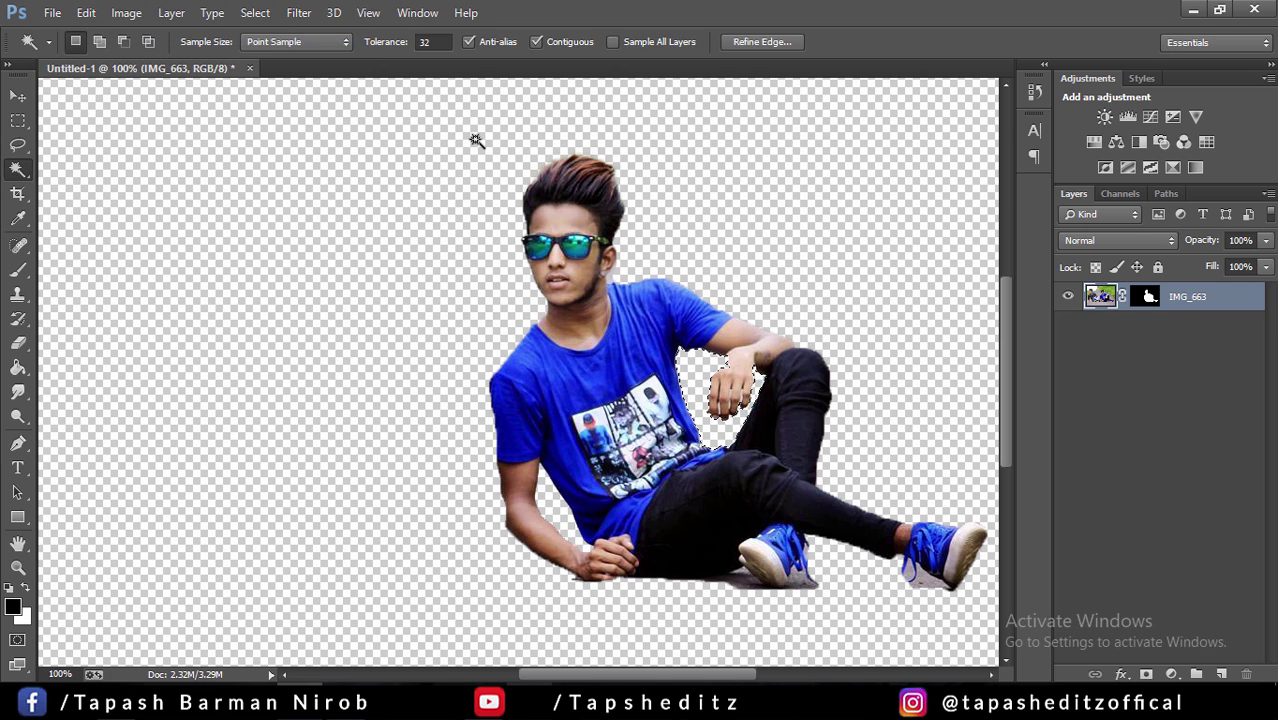
key("ctrl+plus")
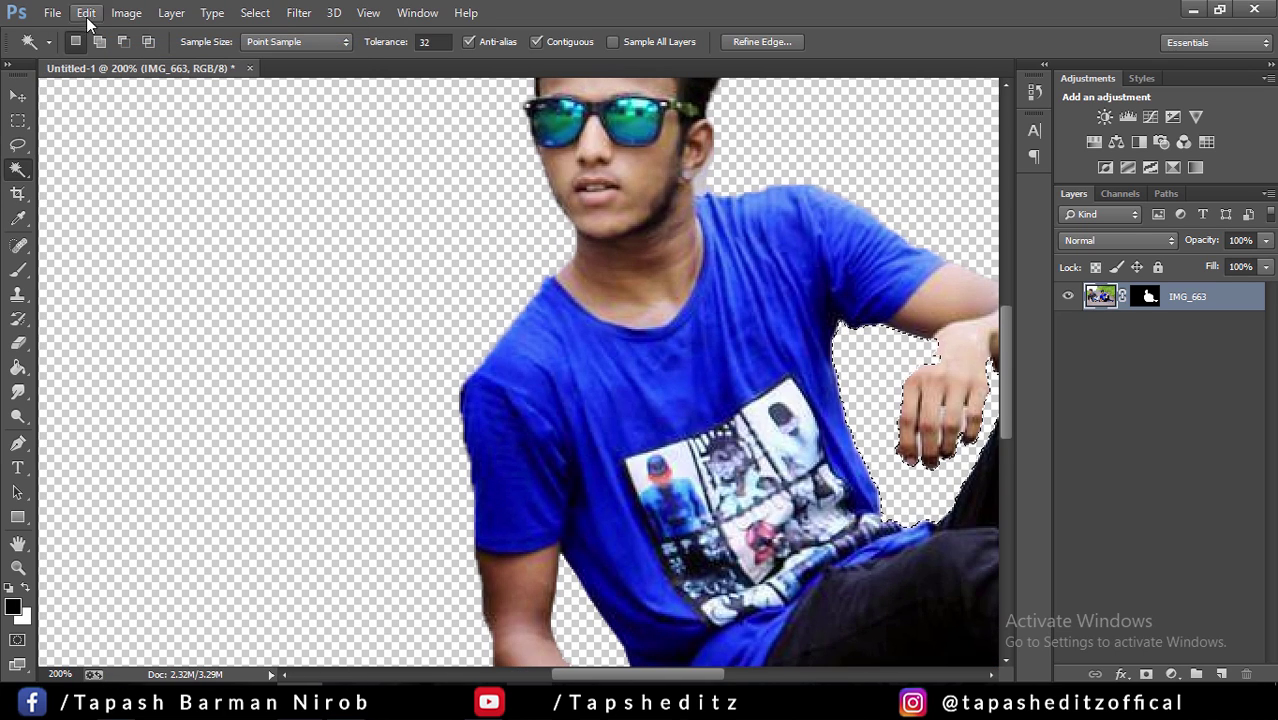
left_click(86, 13)
left_click(150, 45)
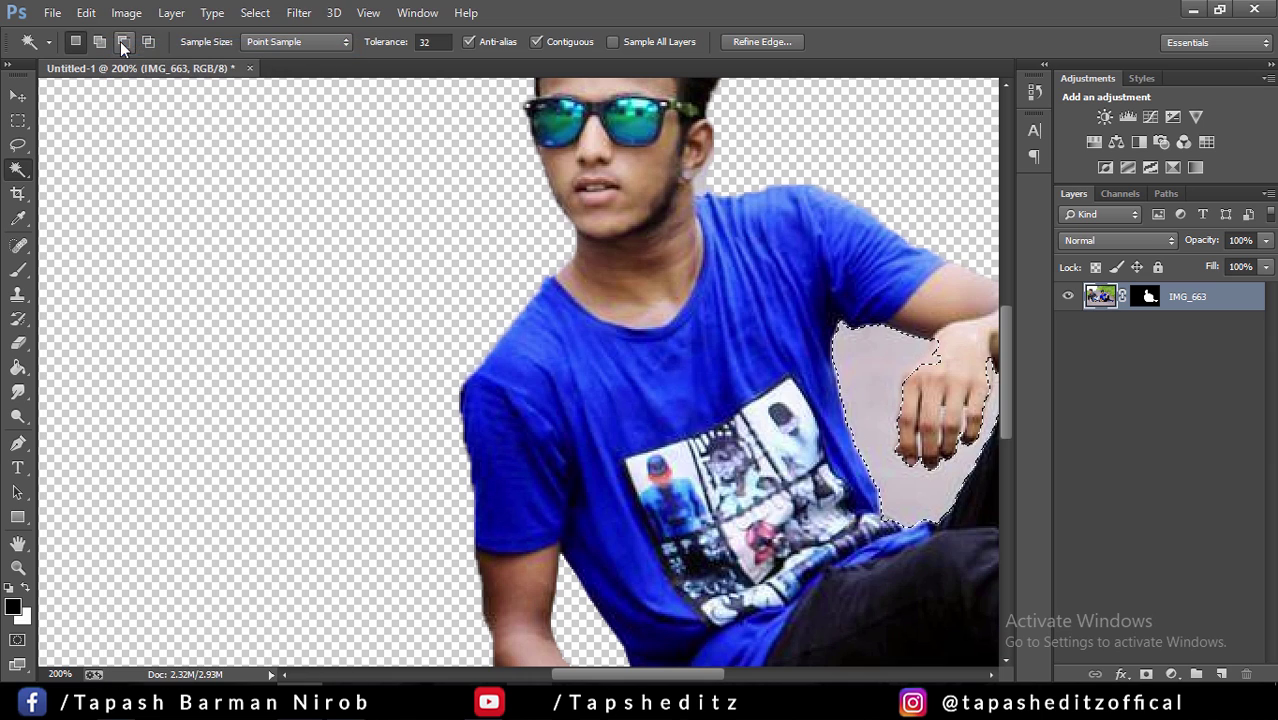
With Quick Selection at brush size 4, add and subtract to select the gap around the hand
right_click(18, 170)
left_click(74, 172)
key("bracketleft")
key("bracketleft")
key("bracketleft")
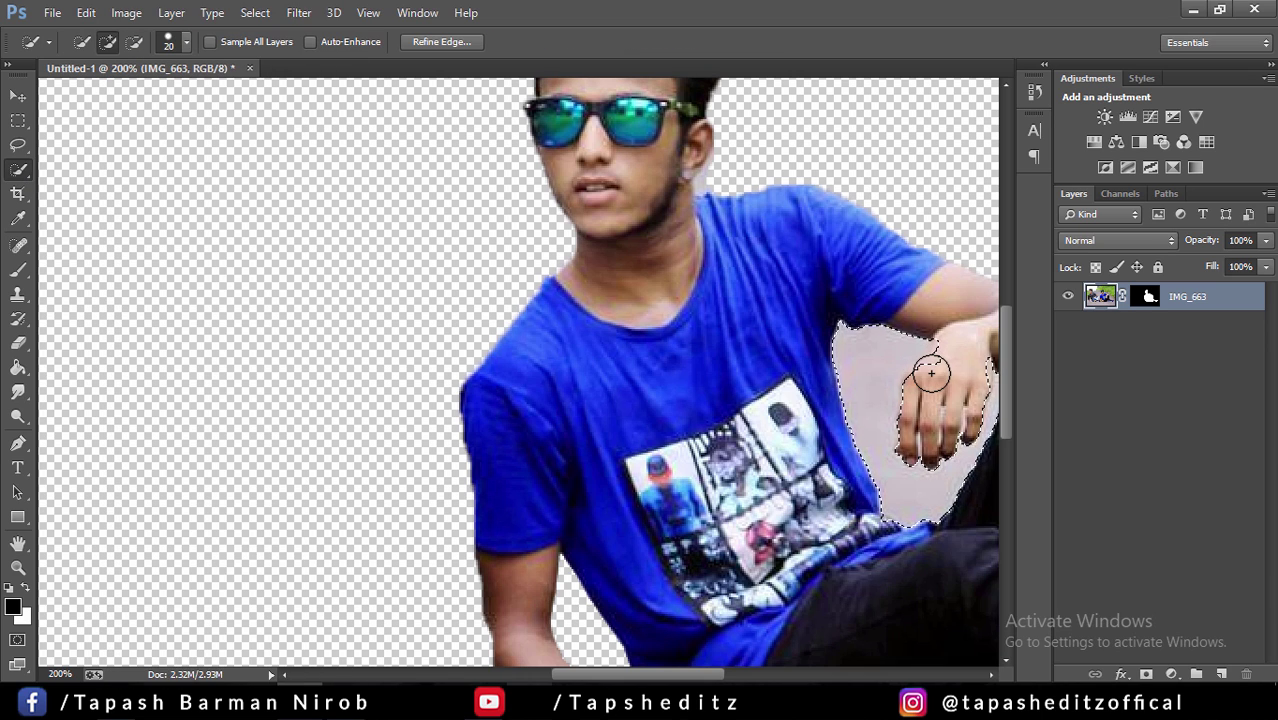
left_click(939, 354)
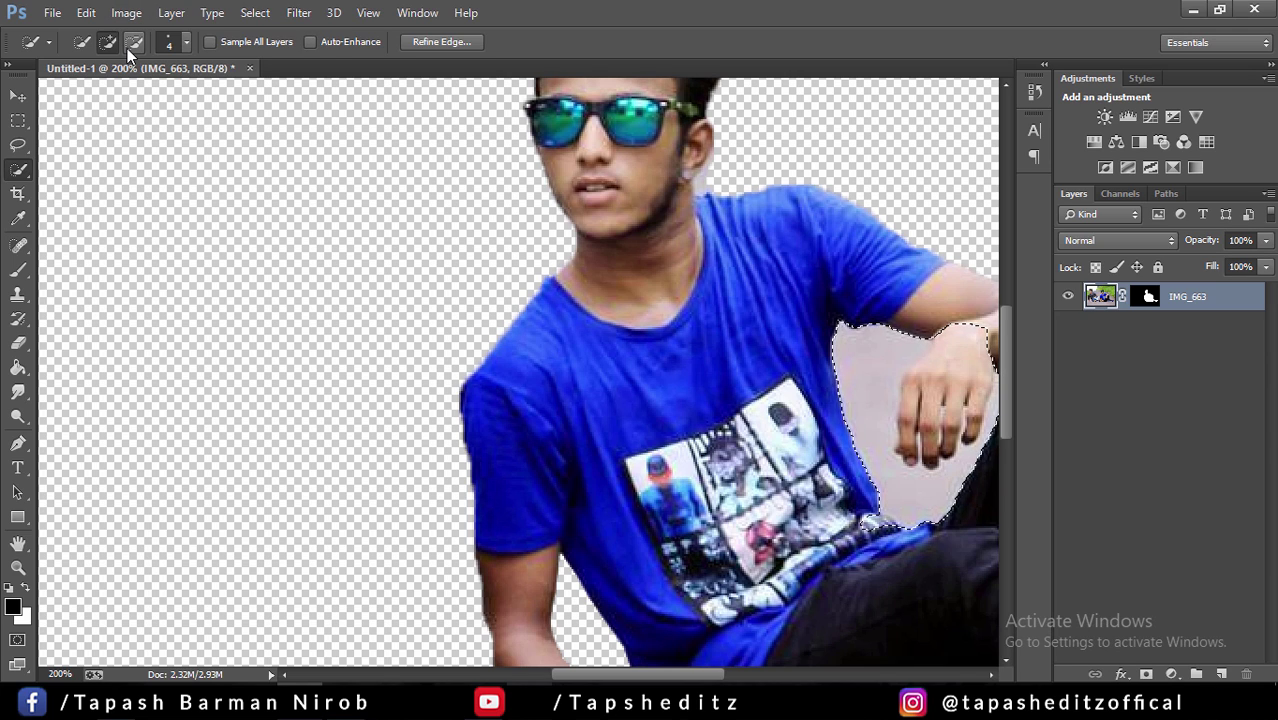
left_click_drag(985, 340, 905, 455)
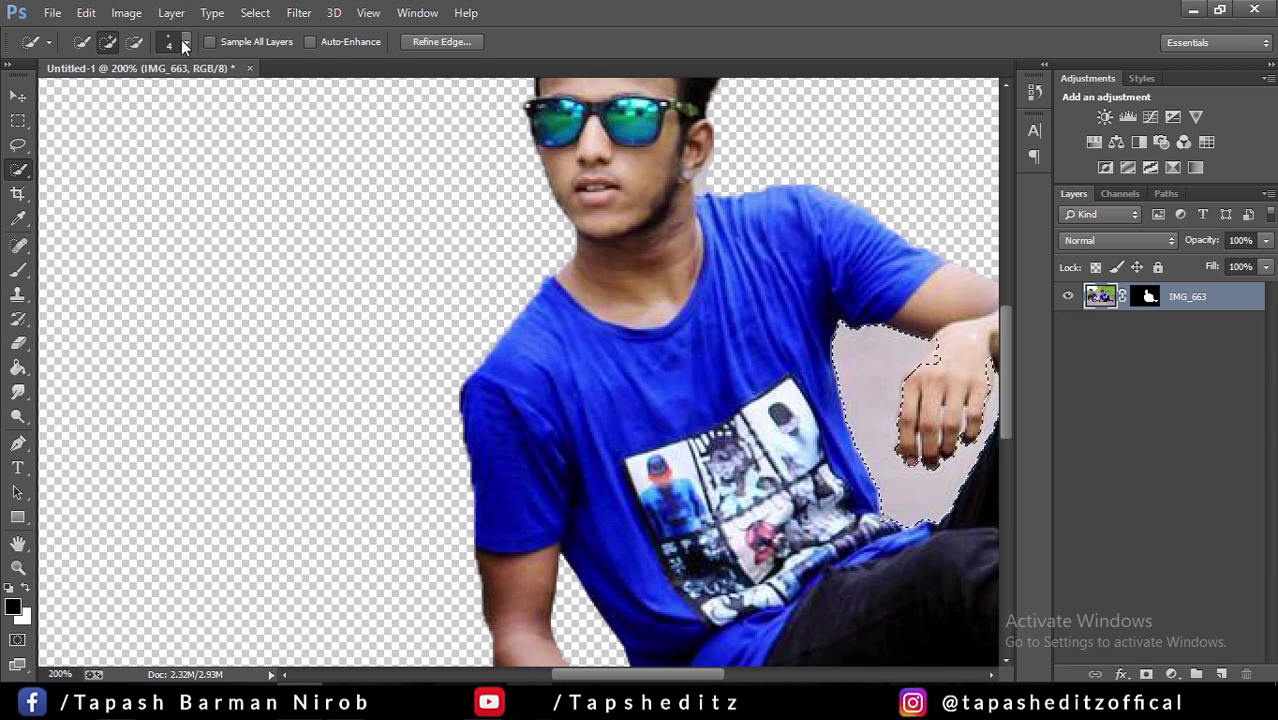
left_click(134, 41)
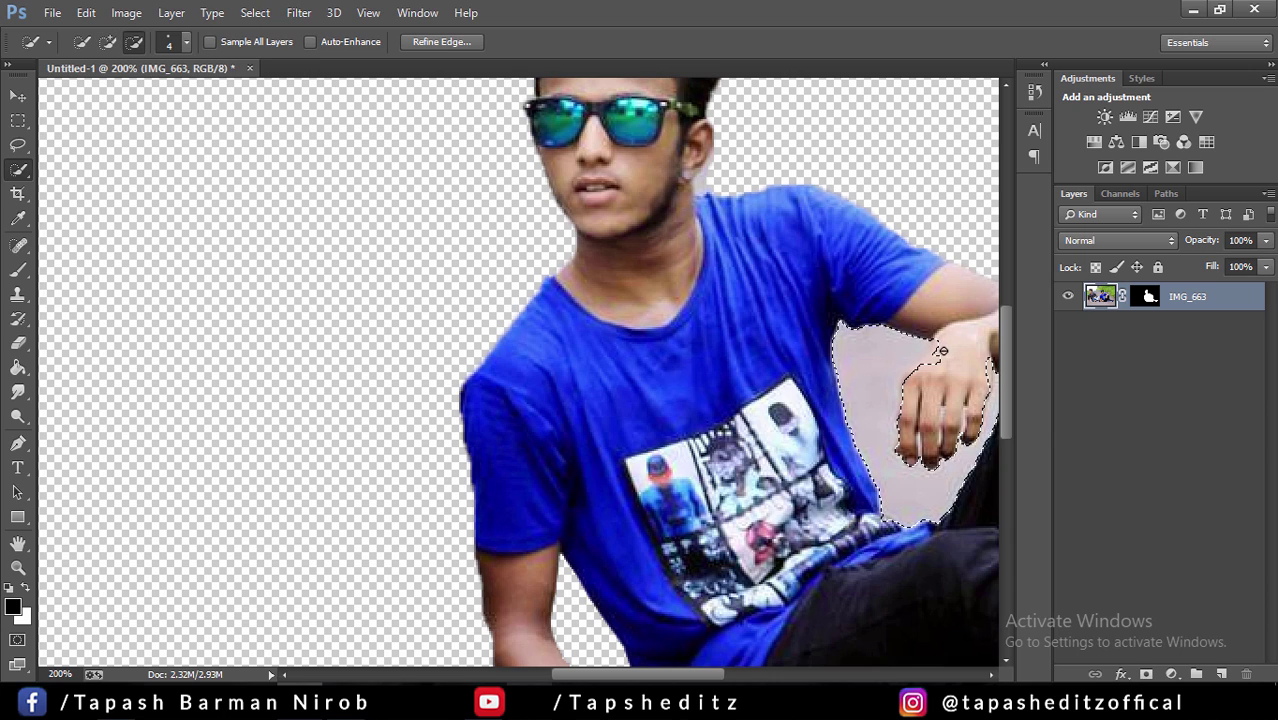
left_click_drag(941, 351, 857, 348)
left_click(108, 41)
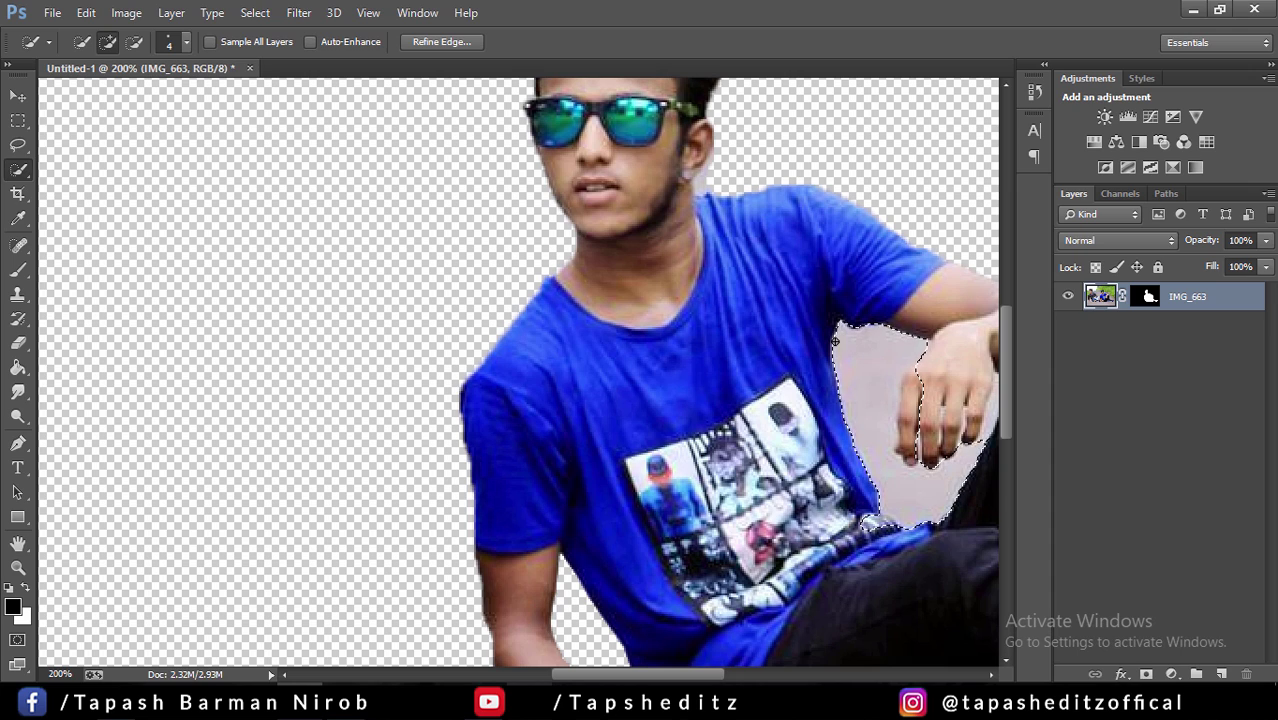
left_click(134, 41)
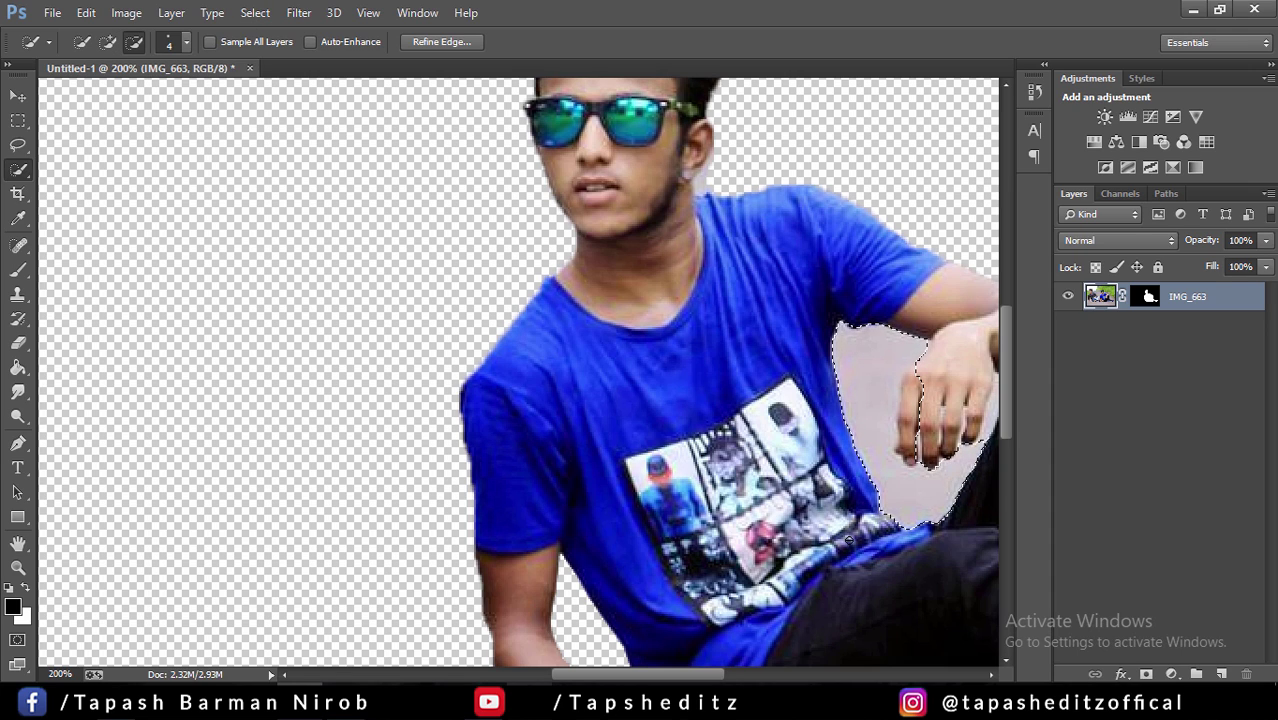
left_click_drag(916, 400, 891, 497)
Delete the selected grey background from the photo layer and deselect
scroll(880, 470, "right", 2)
scroll(865, 445, "right", 1)
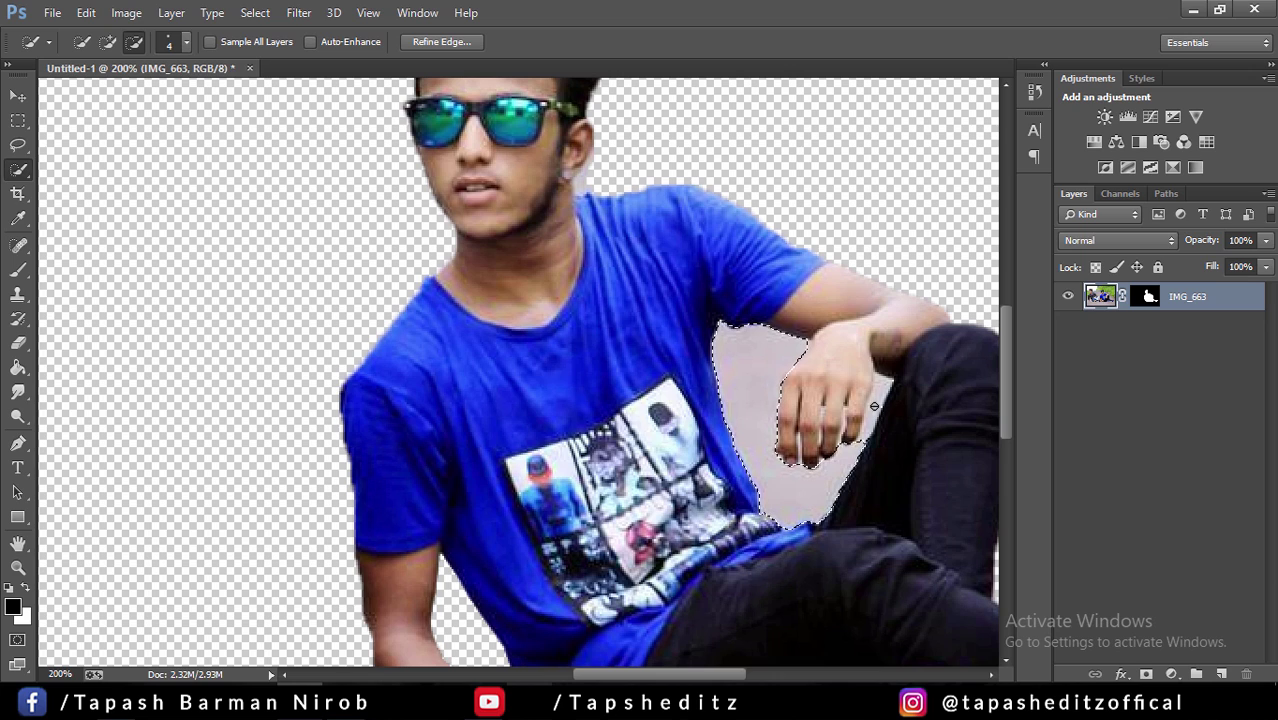
left_click(1100, 300)
key("Delete")
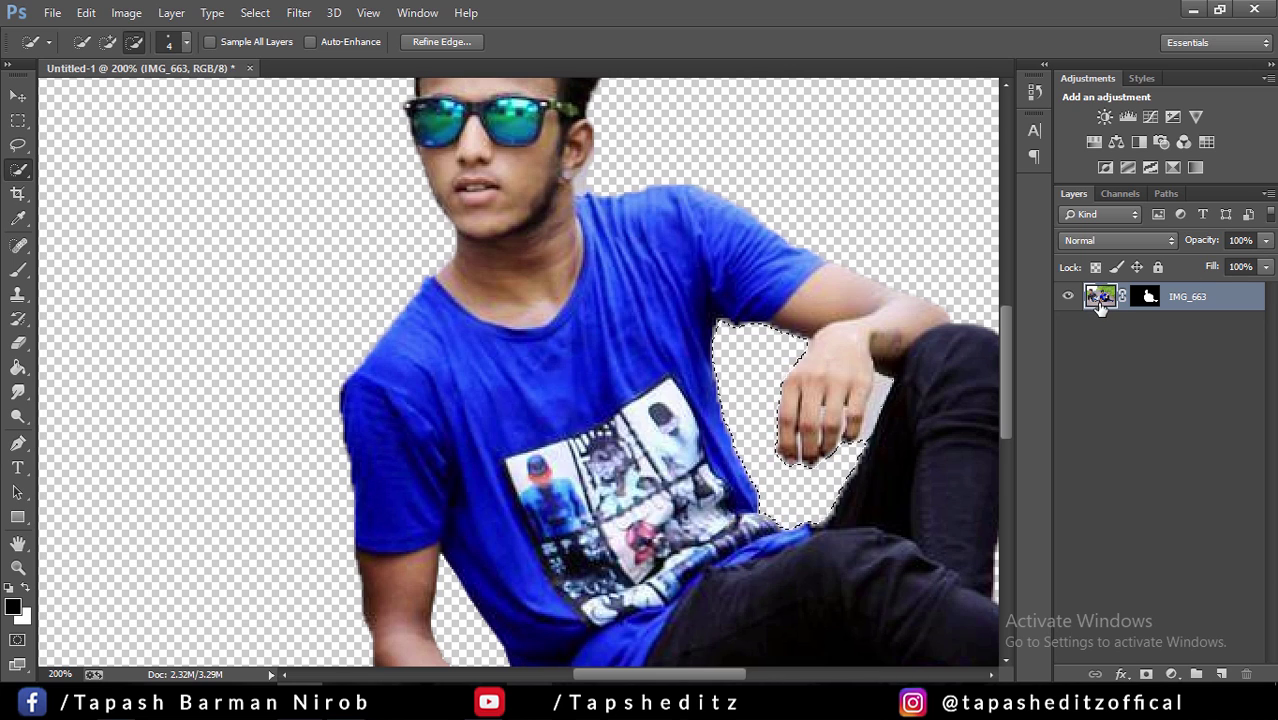
key("ctrl+d")
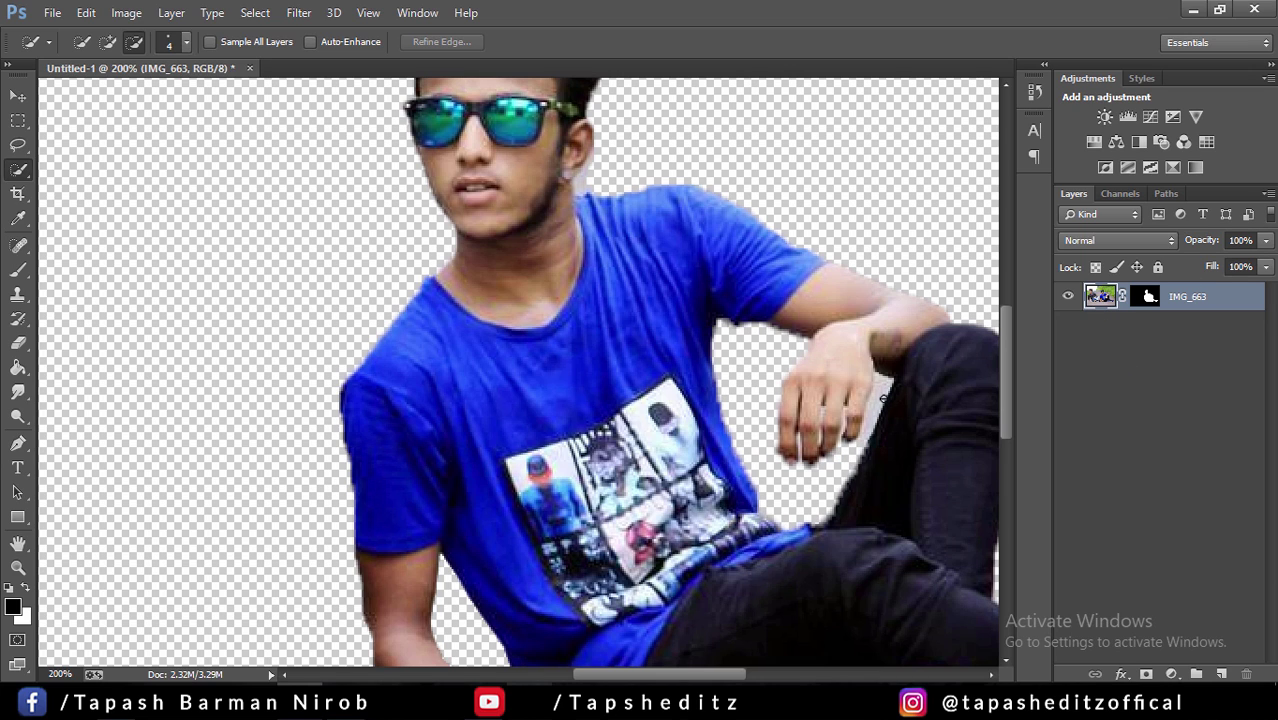
Select the leftover patch between hand and leg with the Magic Wand, then fit the image on screen
left_click_drag(882, 397, 874, 398)
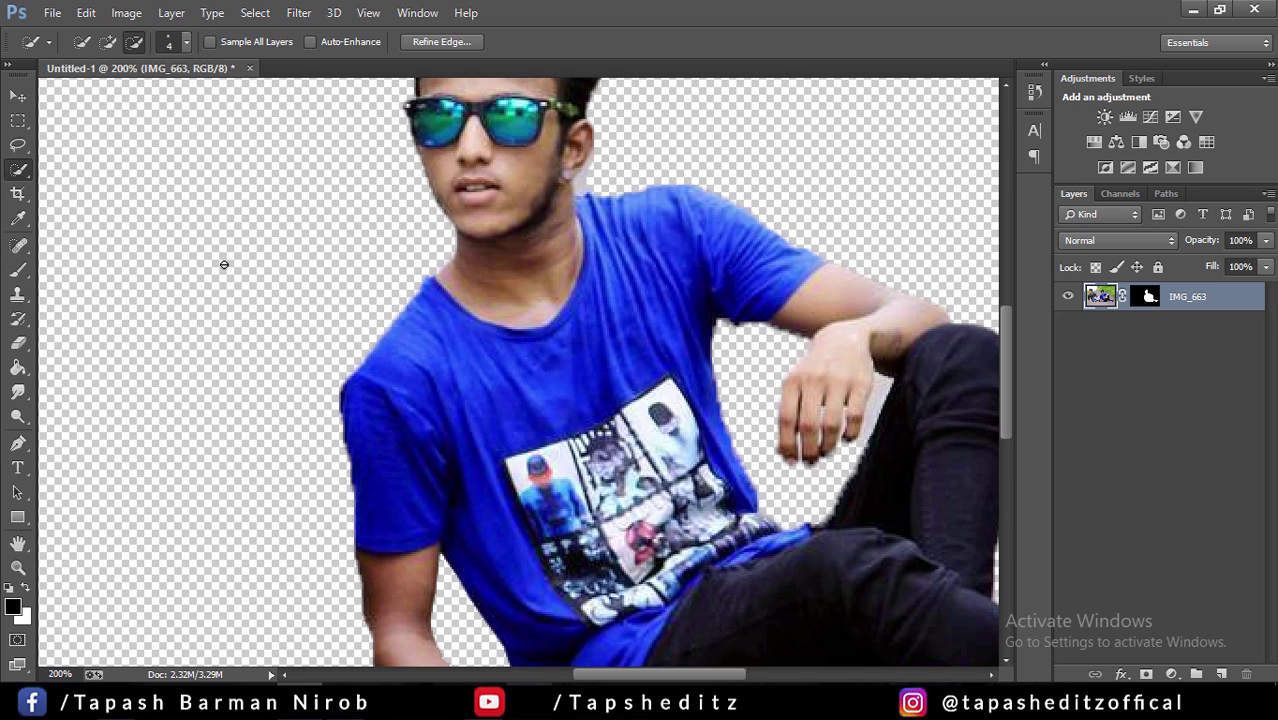
right_click(19, 172)
left_click(110, 180)
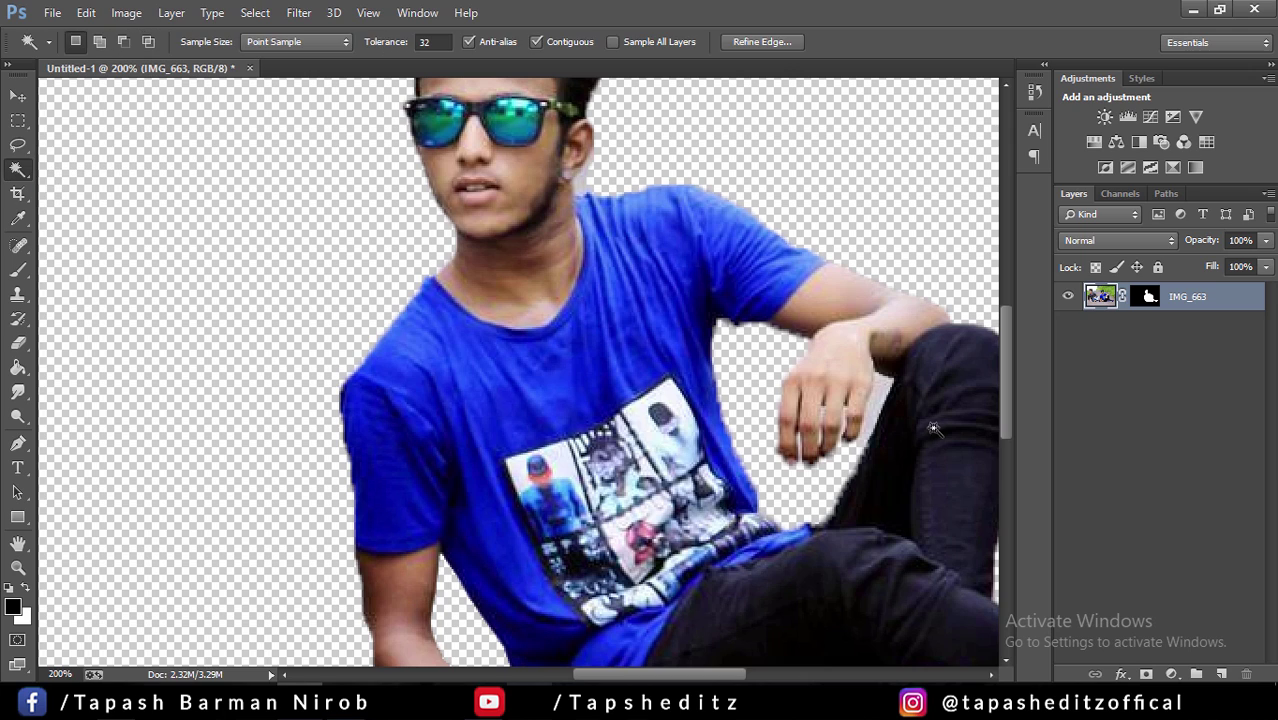
left_click(873, 407)
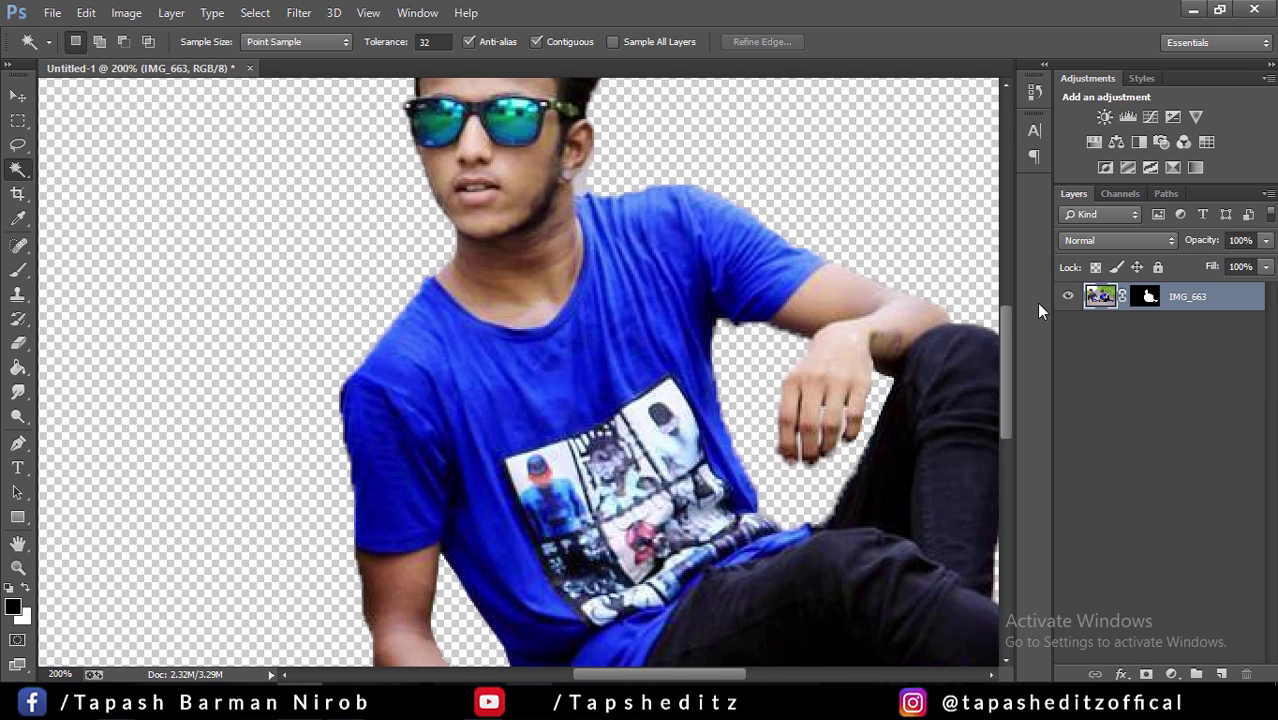
left_click_drag(1009, 346, 1017, 423)
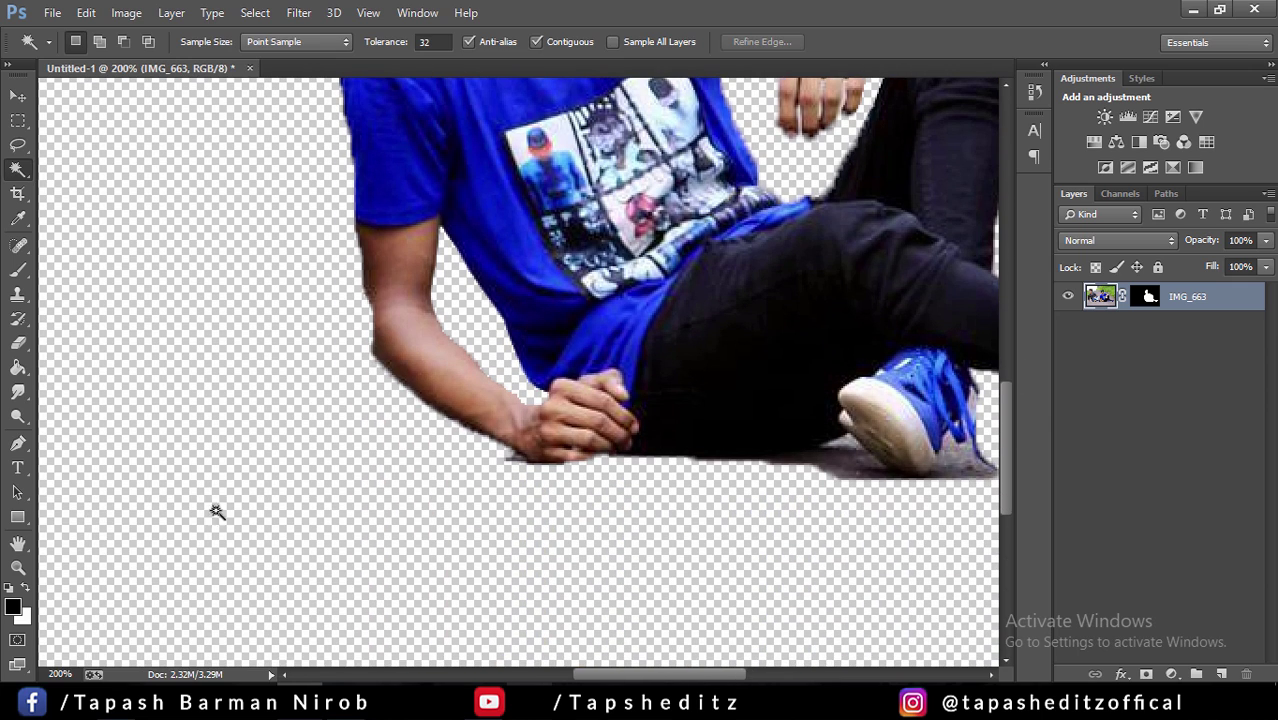
key("ctrl+0")
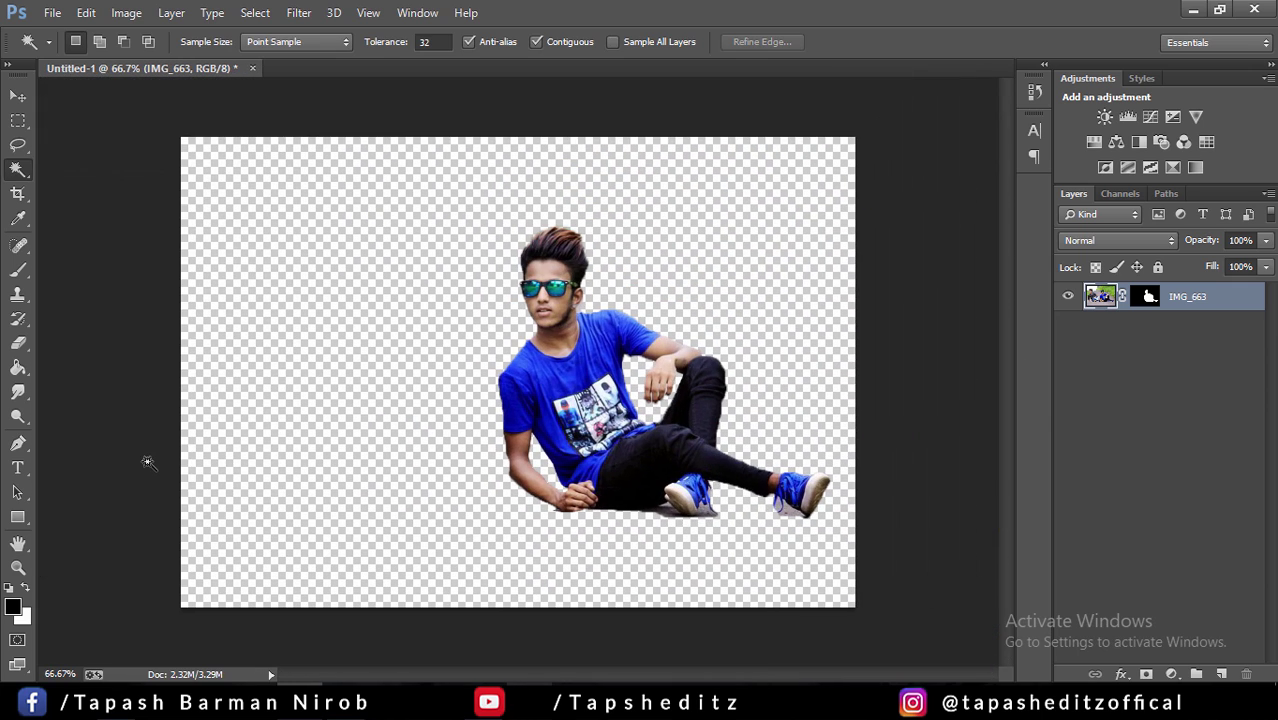
Open bg.jpg, the blurred green road backdrop, through File > Open
left_click(52, 12)
left_click(250, 51)
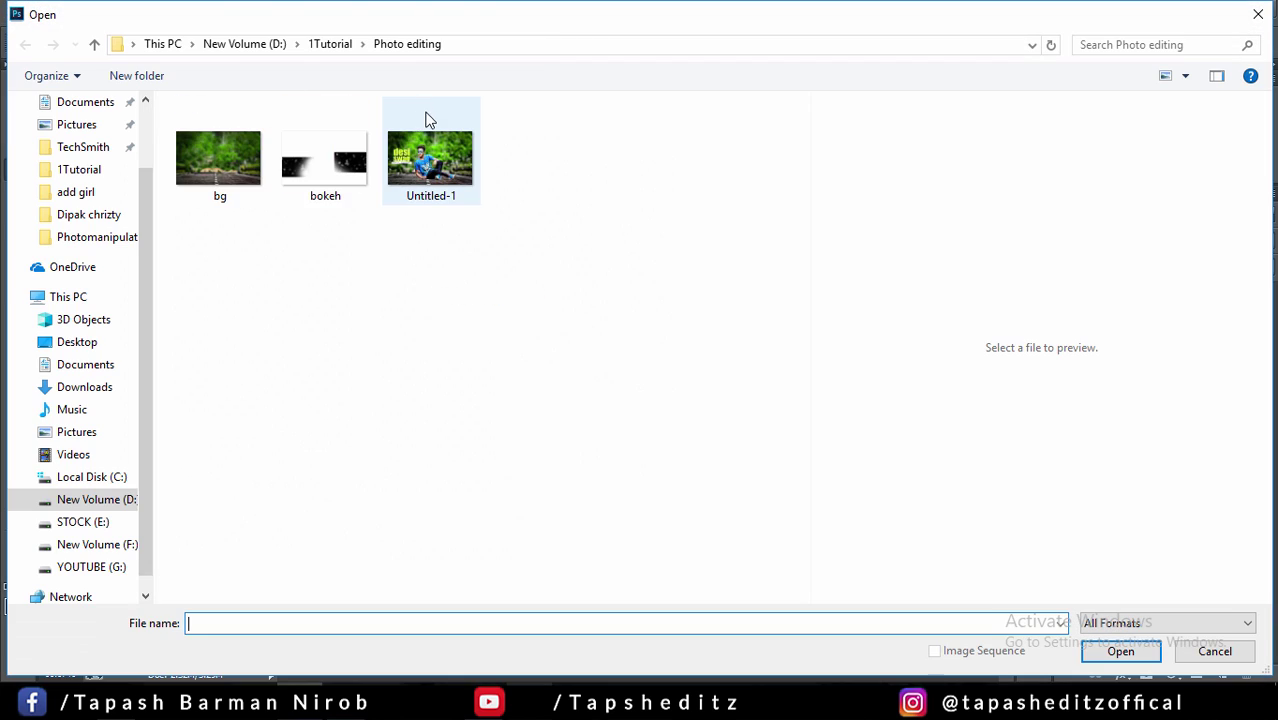
left_click(210, 160)
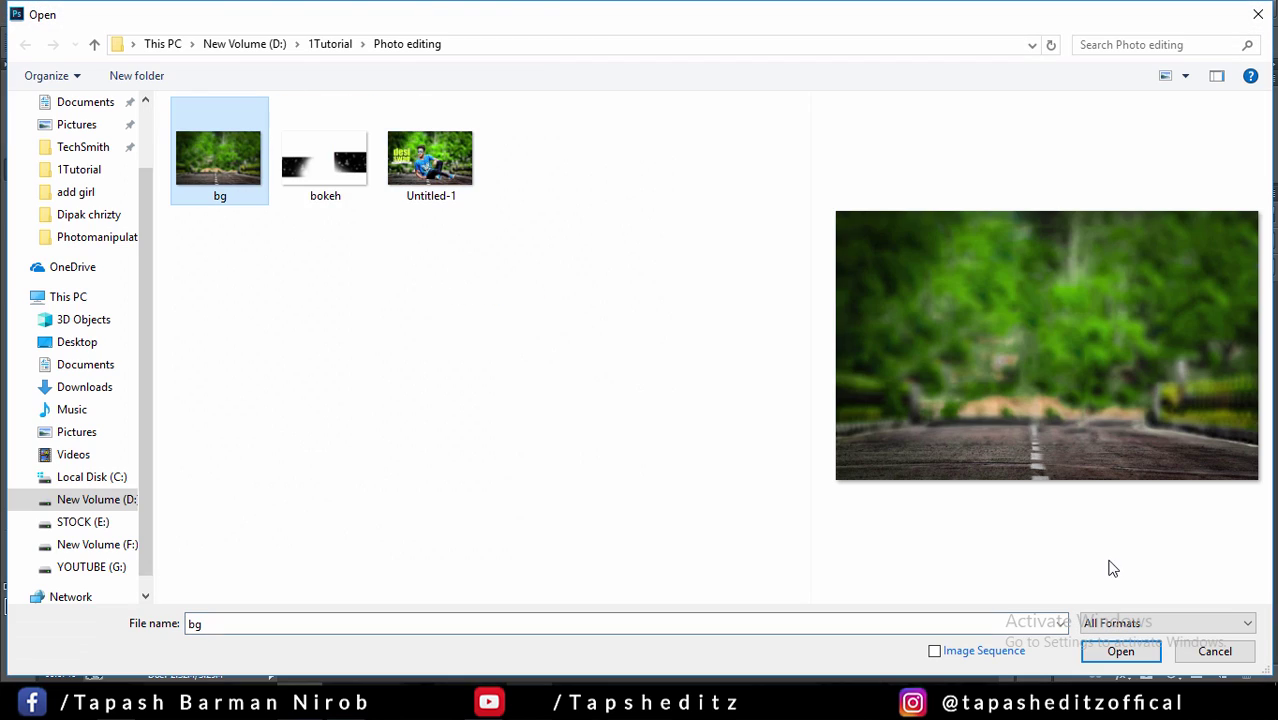
left_click(1121, 651)
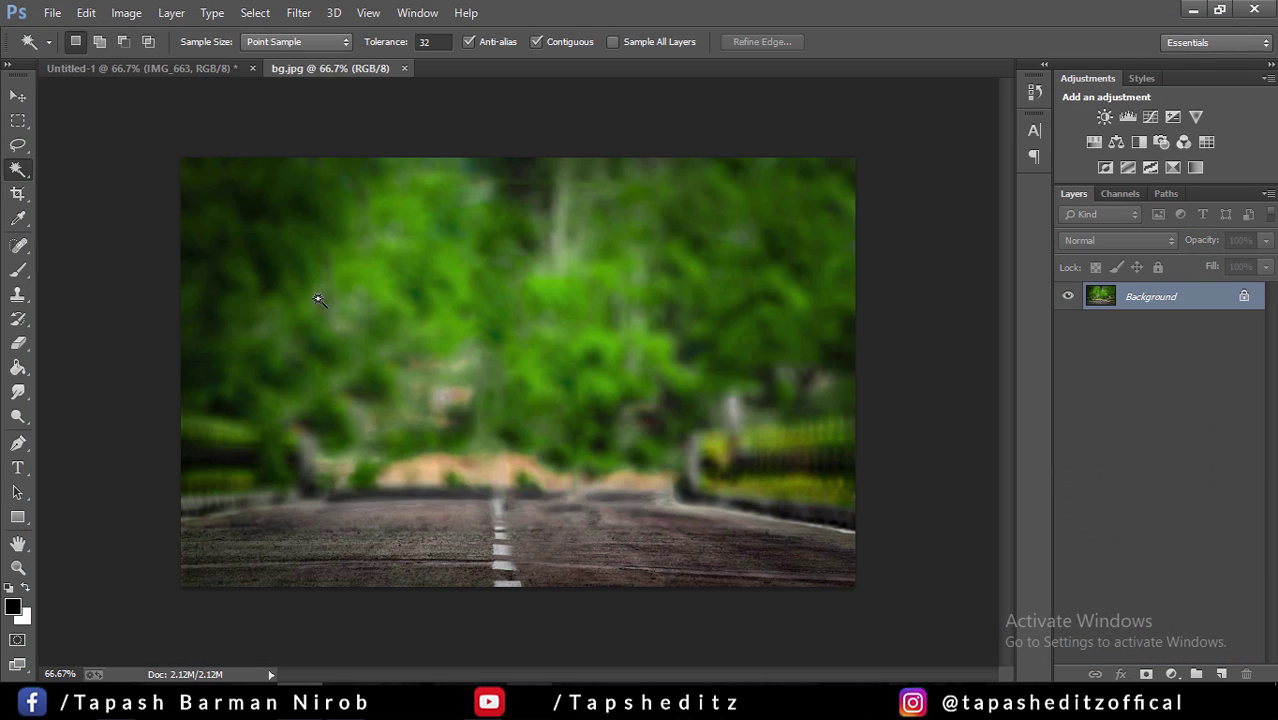
left_click(17, 95)
Drag the masked IMG_663 boy layer into bg.jpg and position him sitting on the road
left_click(180, 68)
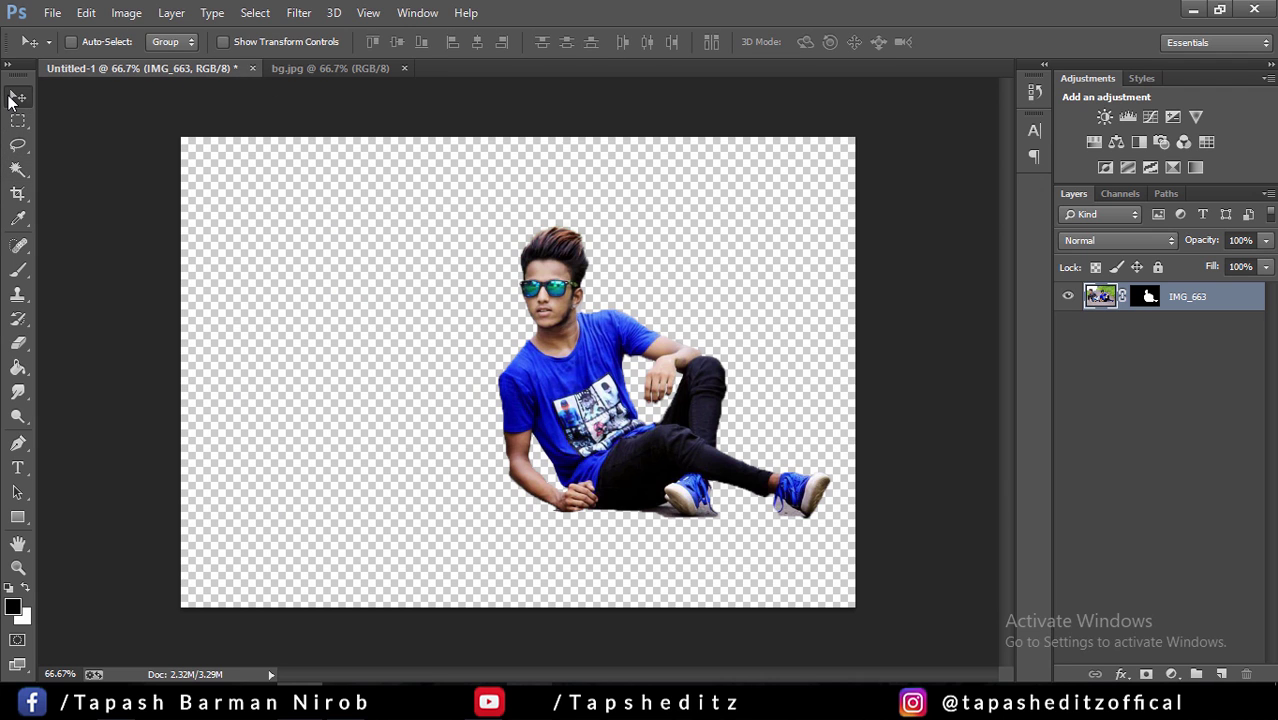
left_click_drag(645, 355, 395, 62)
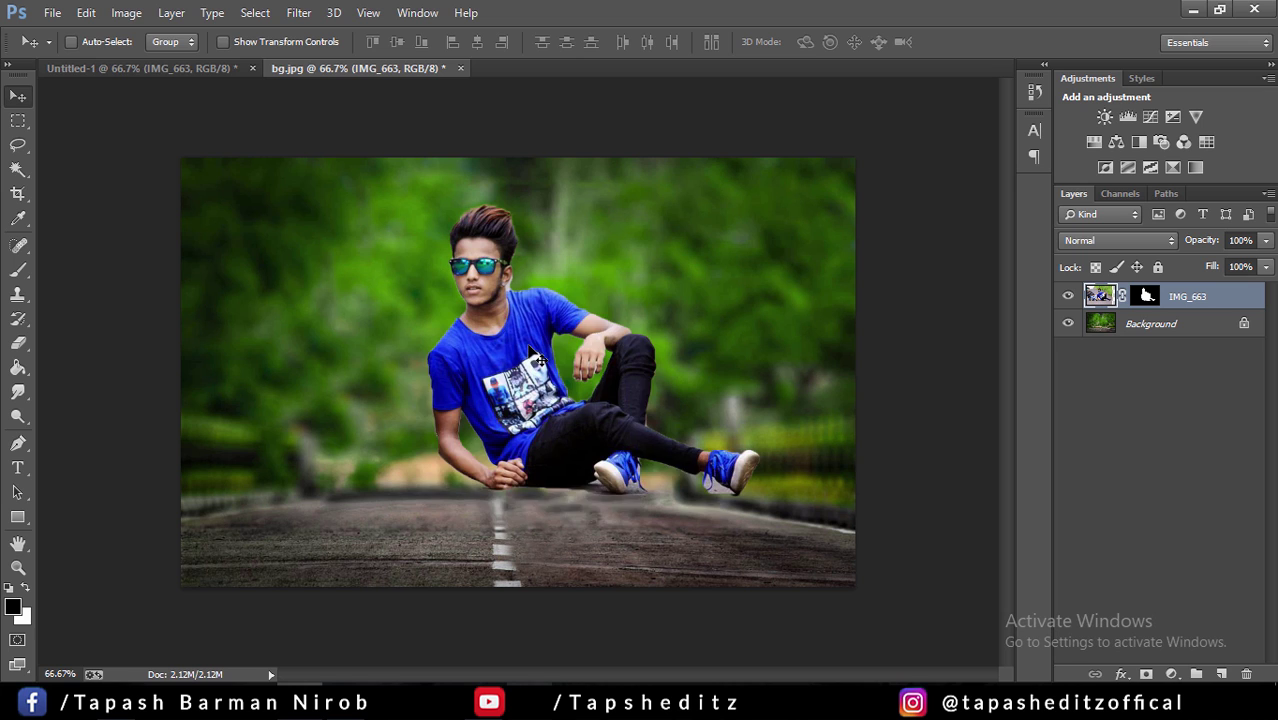
mouse_move(384, 67)
left_mouse_down()
mouse_move(512, 378)
mouse_move(513, 484)
mouse_move(519, 420)
left_mouse_up()
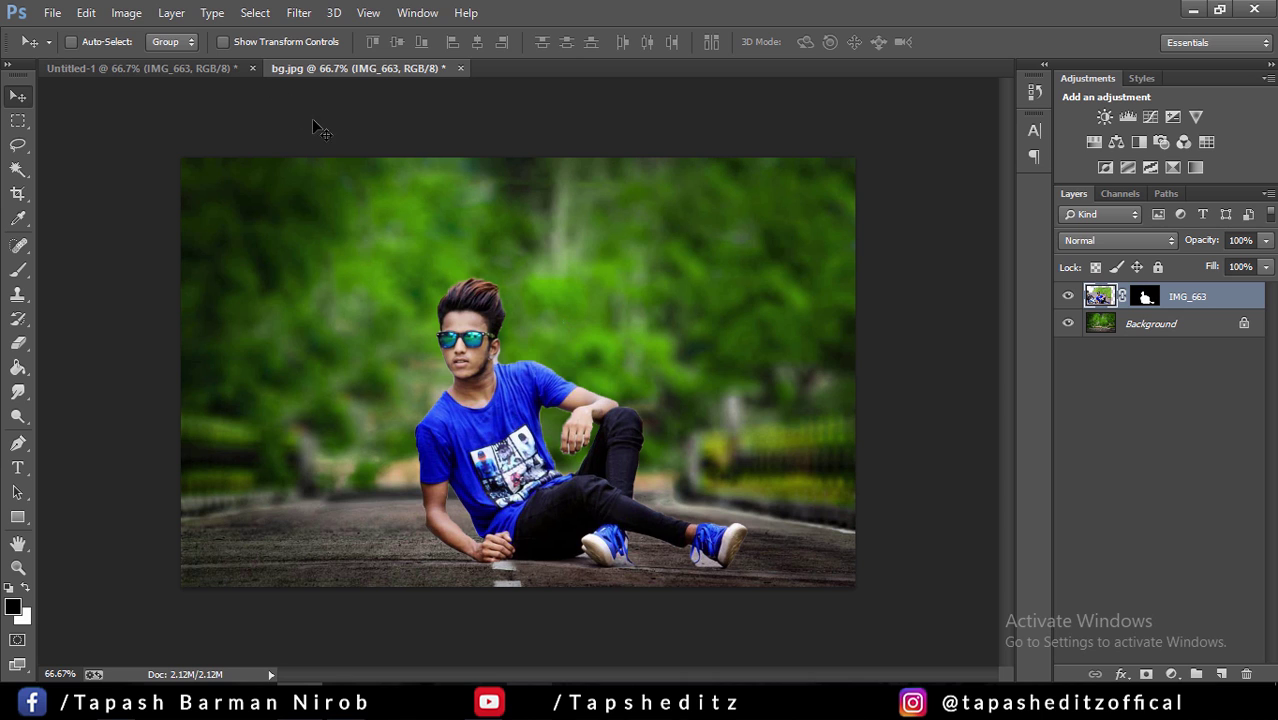
mouse_move(531, 407)
left_mouse_down()
mouse_move(528, 540)
mouse_move(530, 406)
left_mouse_up()
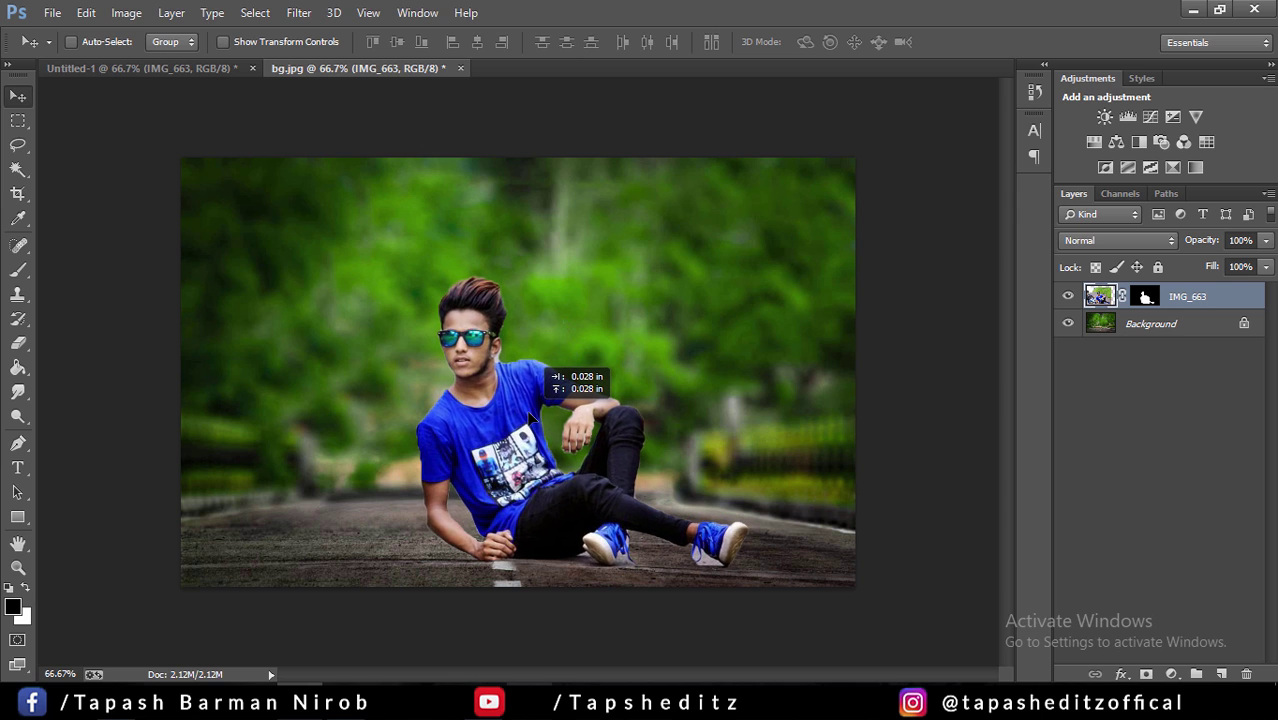
Zoom in and test Magic Wand selections beside the neck and the right shoe
scroll(535, 403, "up", 1)
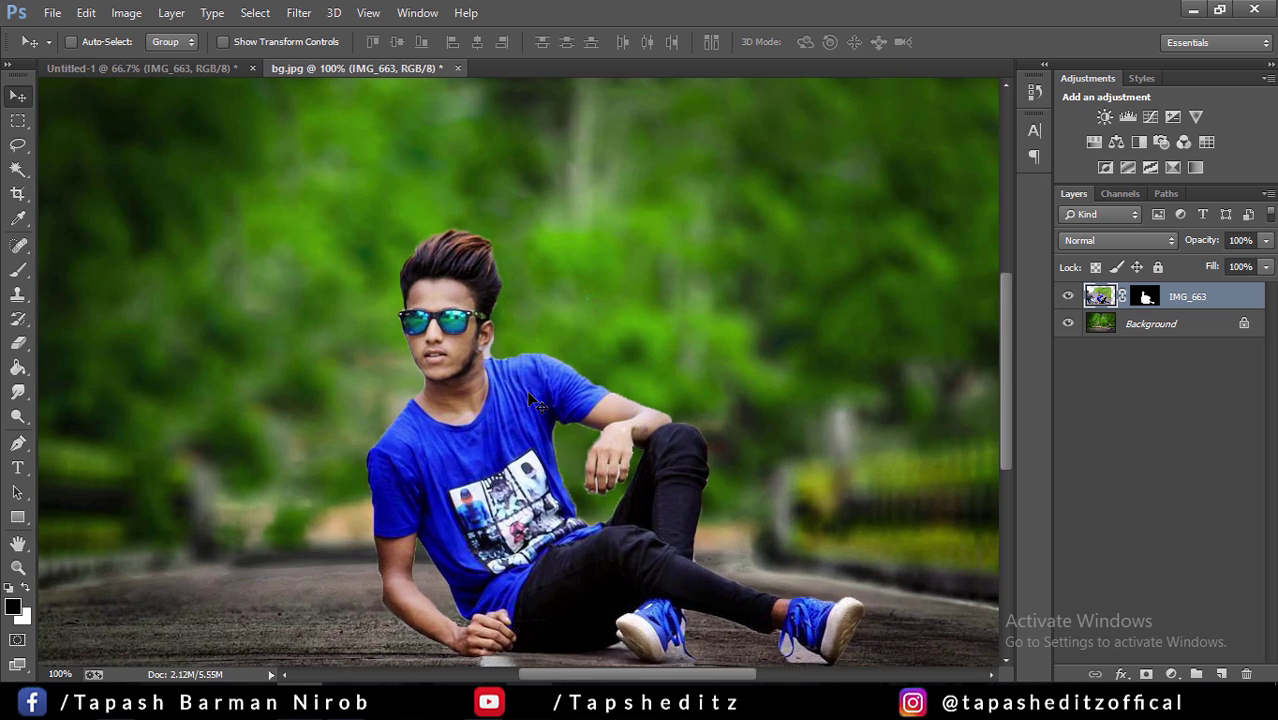
scroll(535, 403, "up", 1)
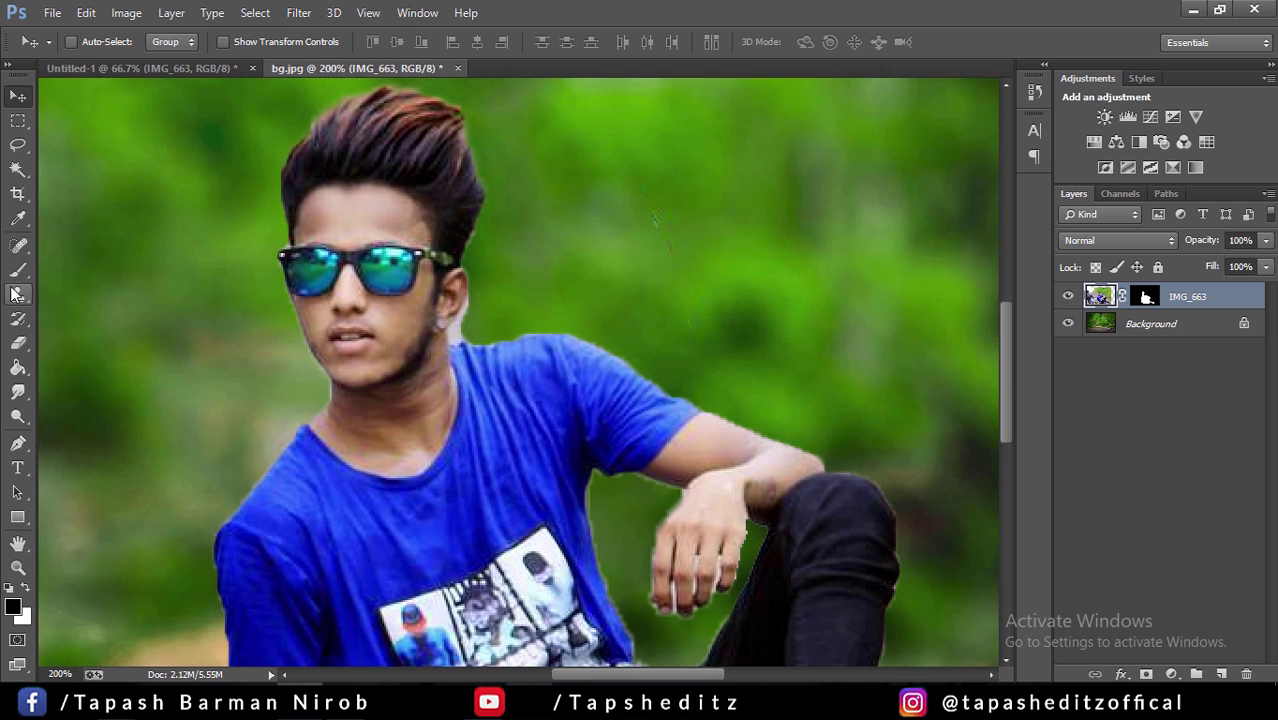
left_click(18, 169)
left_click(464, 340)
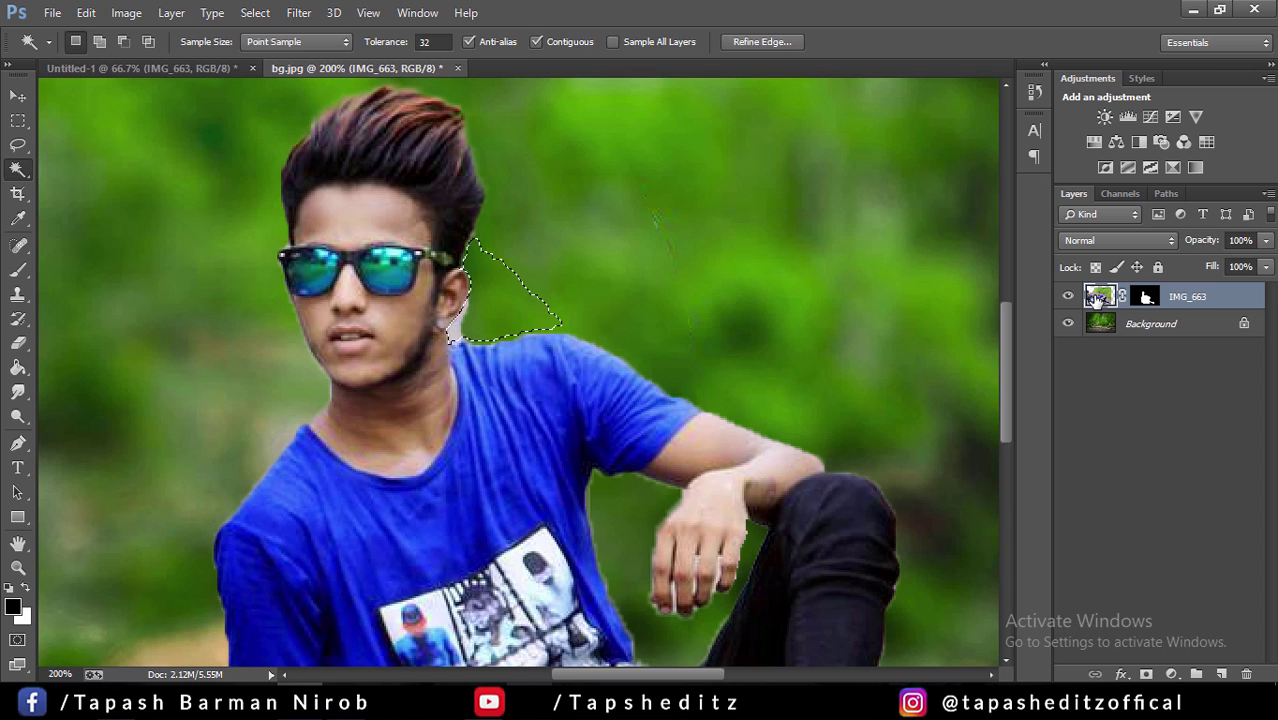
key("ctrl+d")
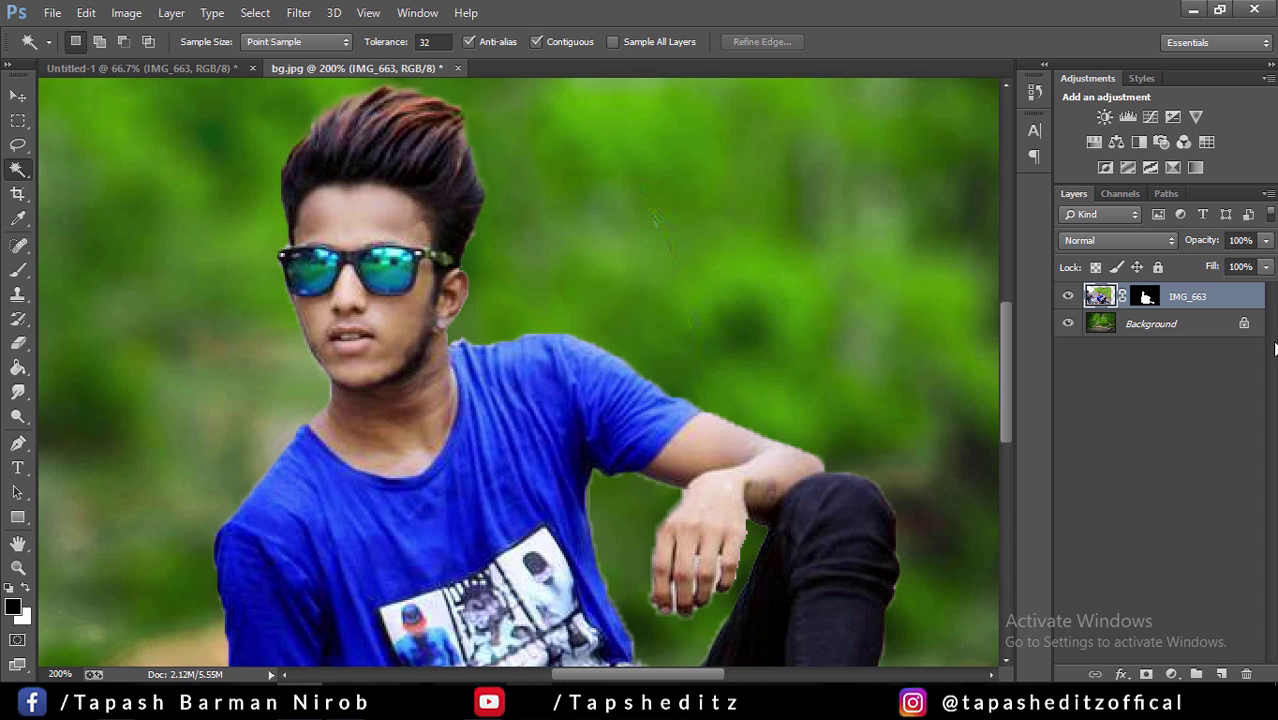
left_click_drag(1012, 338, 1024, 476)
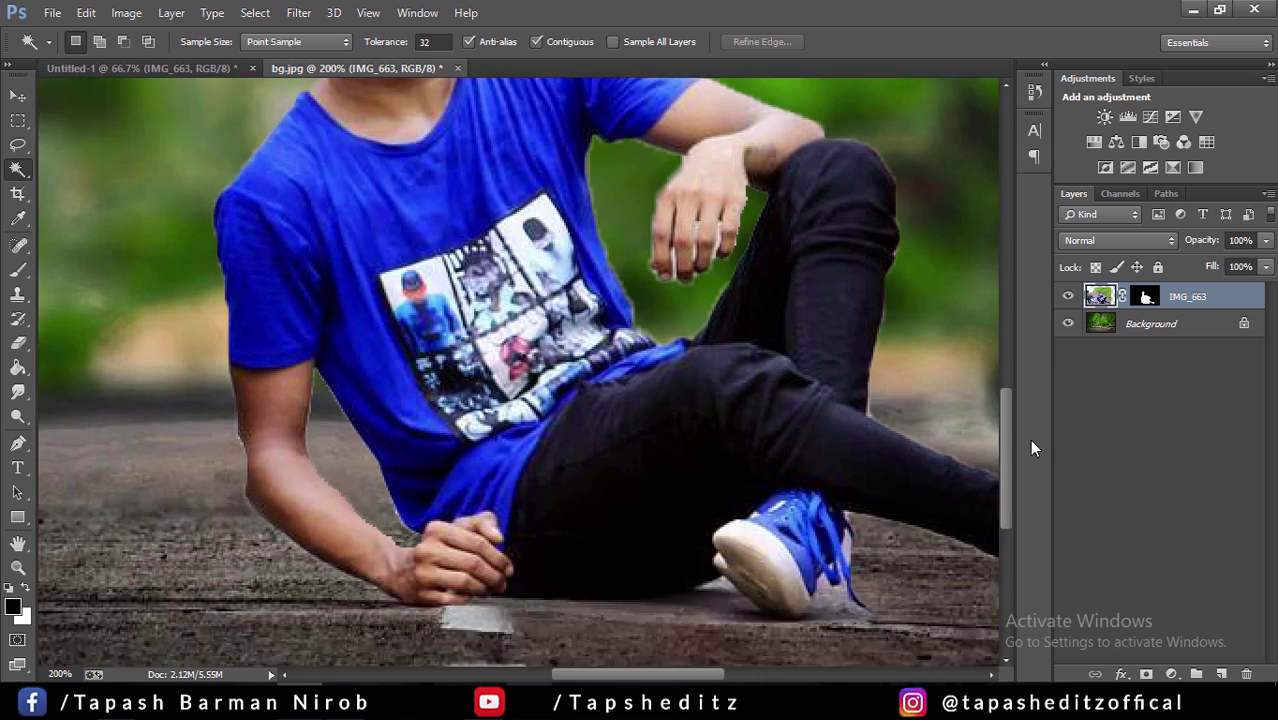
left_click(806, 406)
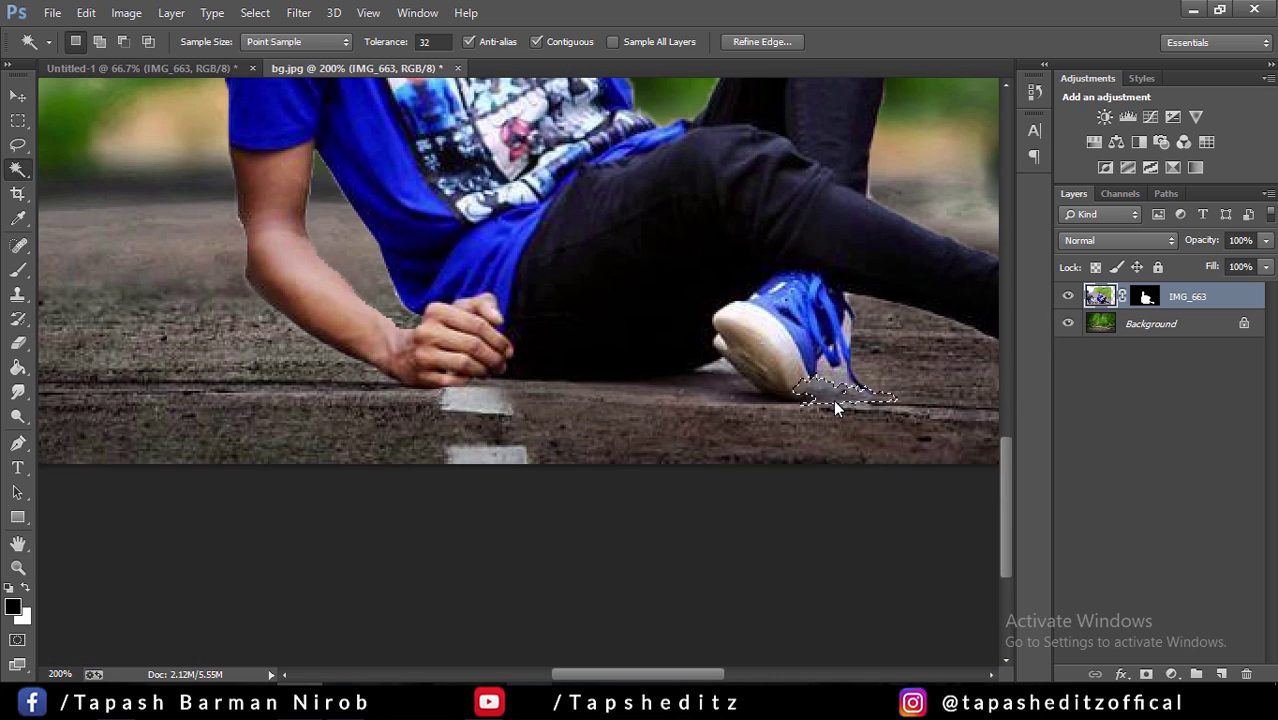
Apply the IMG_663 layer mask permanently, then shrink the brush and zoom out
left_click(18, 270)
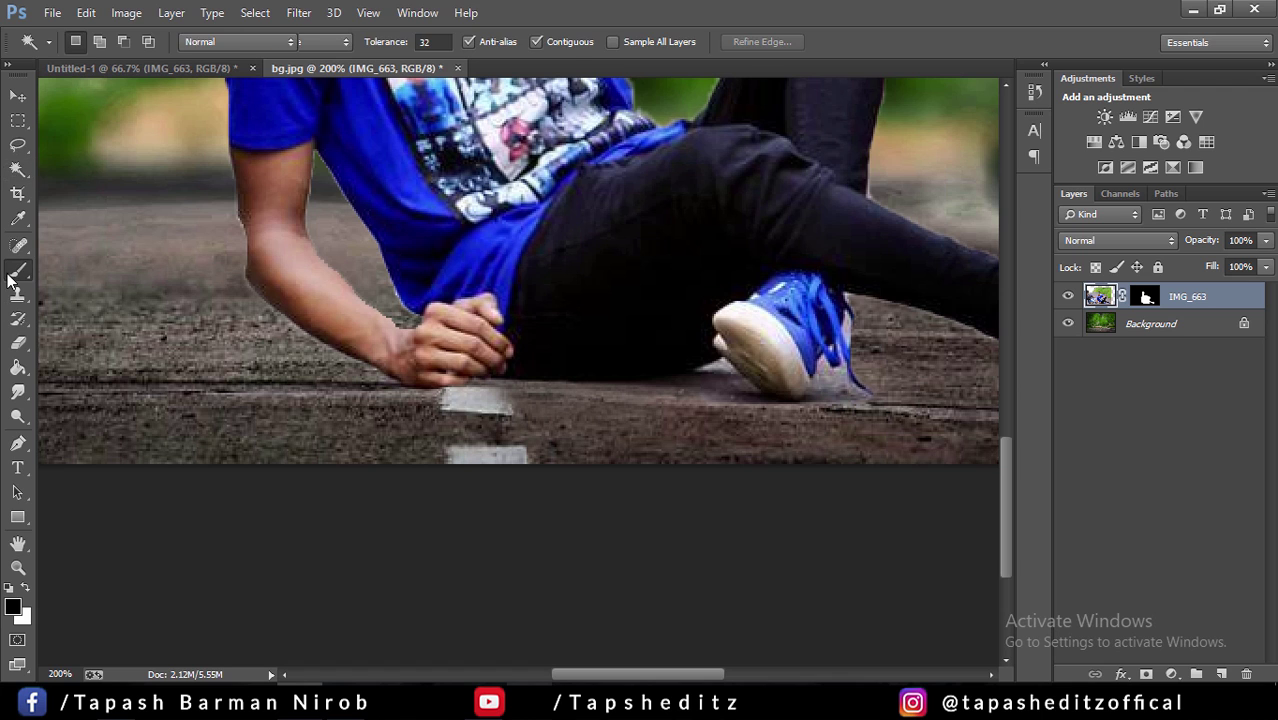
left_click(1146, 296)
right_click(1146, 296)
left_click(1108, 353)
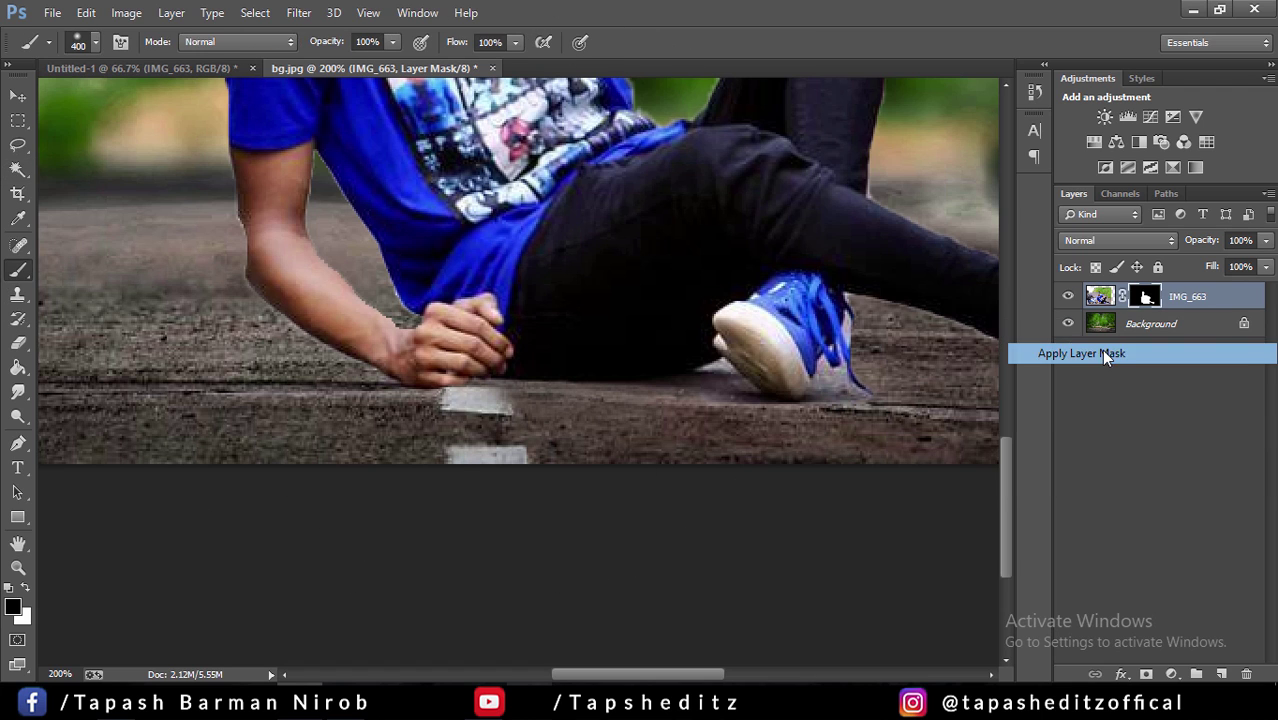
key("bracketleft")
key("bracketleft")
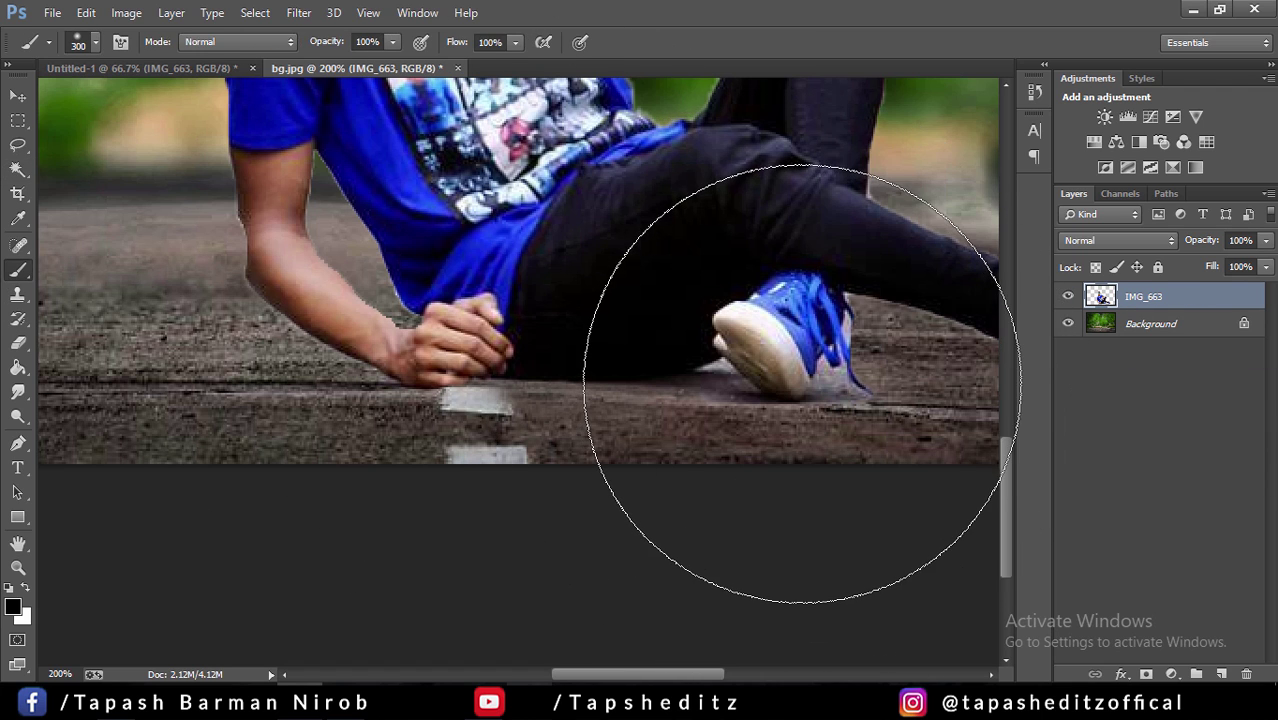
key("bracketleft")
key("bracketleft")
key("bracketleft")
key("bracketleft")
key("bracketleft")
key("bracketleft")
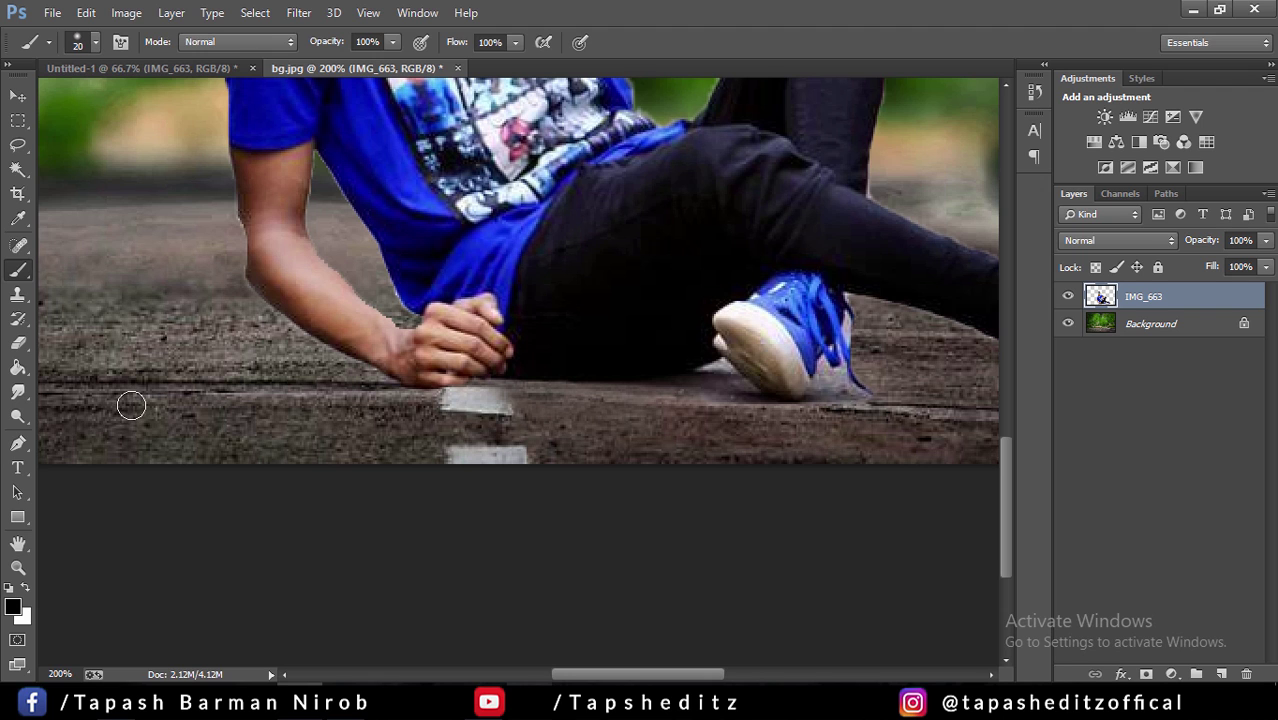
key("ctrl+minus")
key("ctrl+minus")
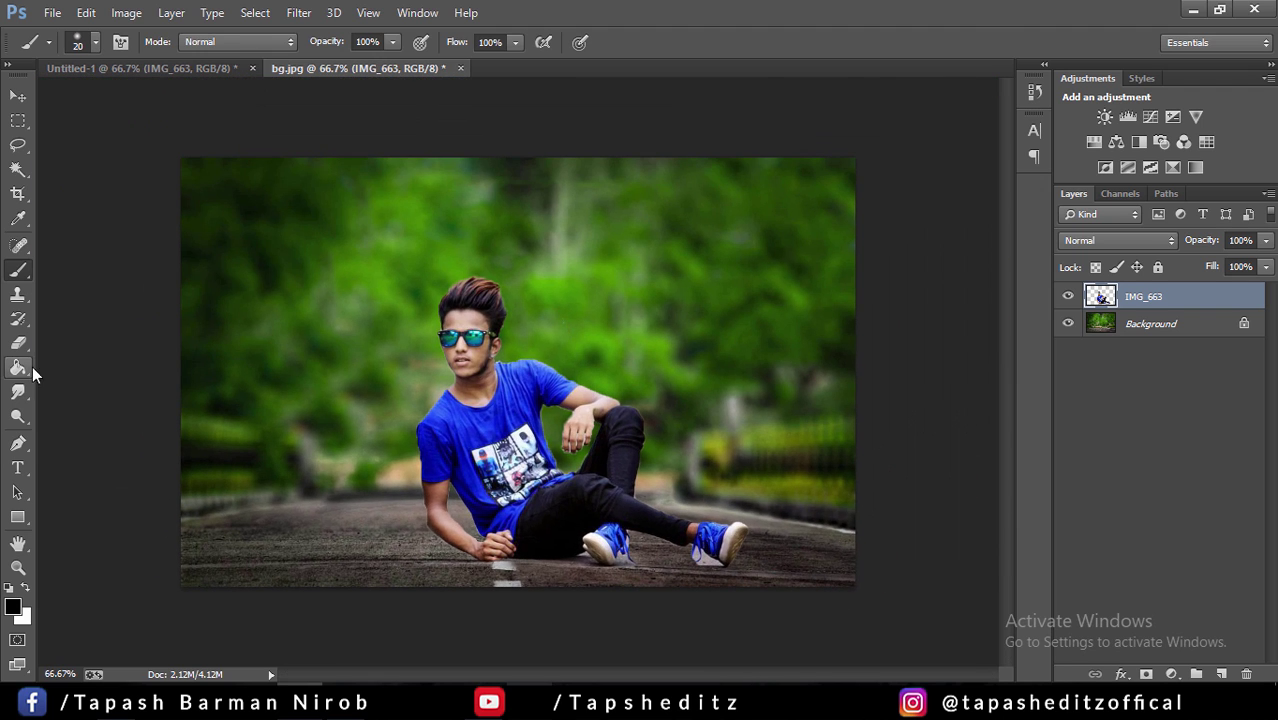
Erase stray edges around the boy with a smaller eraser at 200% zoom
left_click(18, 343)
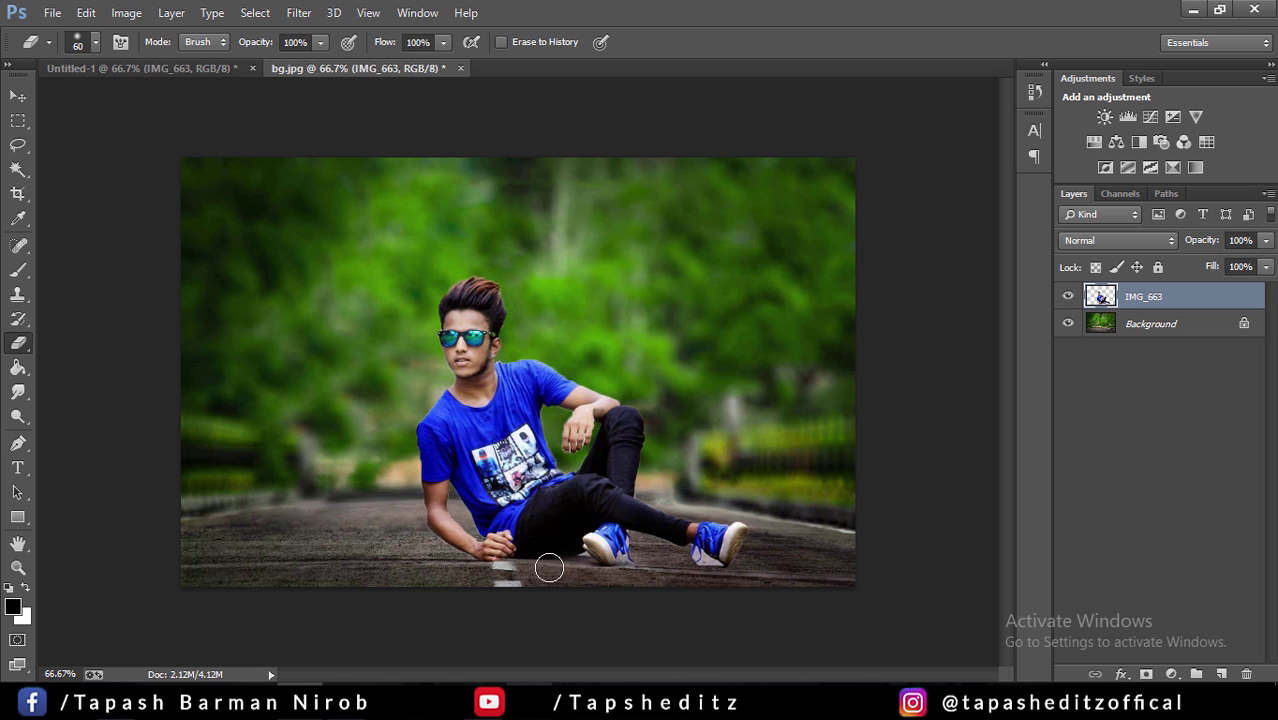
key("bracketleft")
key("bracketleft")
key("ctrl+plus")
key("ctrl+plus")
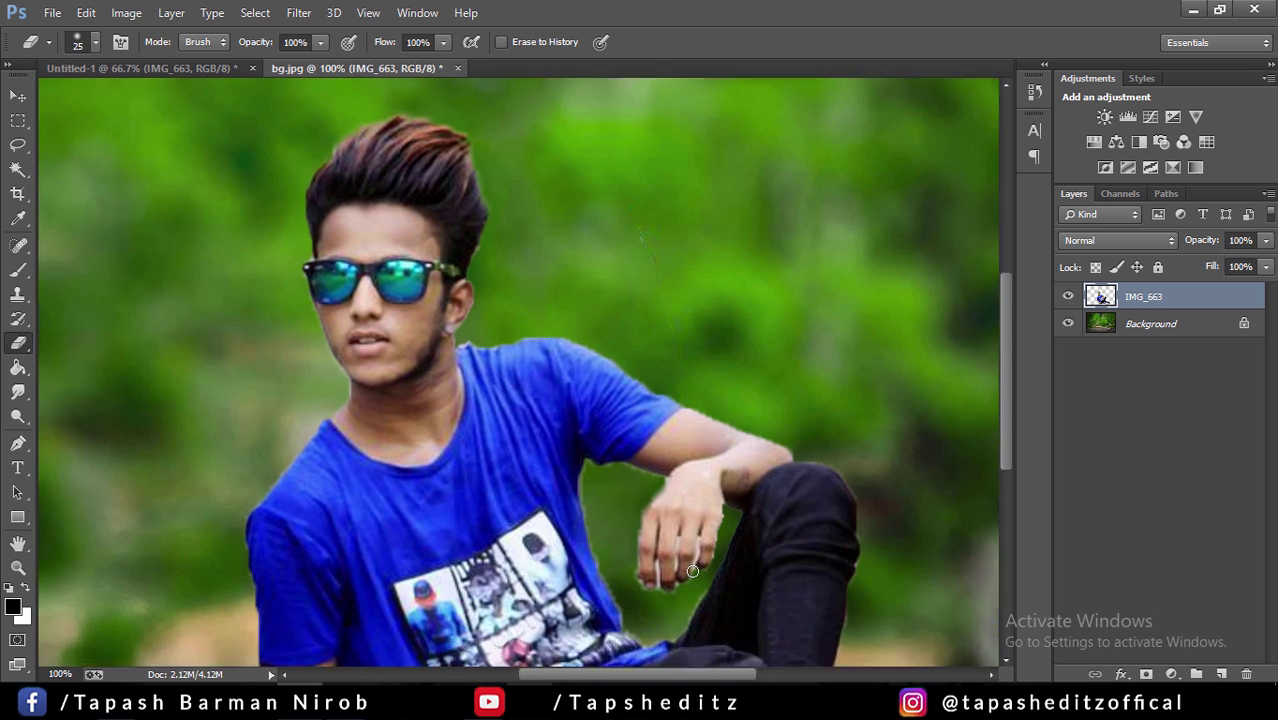
key("ctrl+plus")
left_click_drag(675, 679, 748, 680)
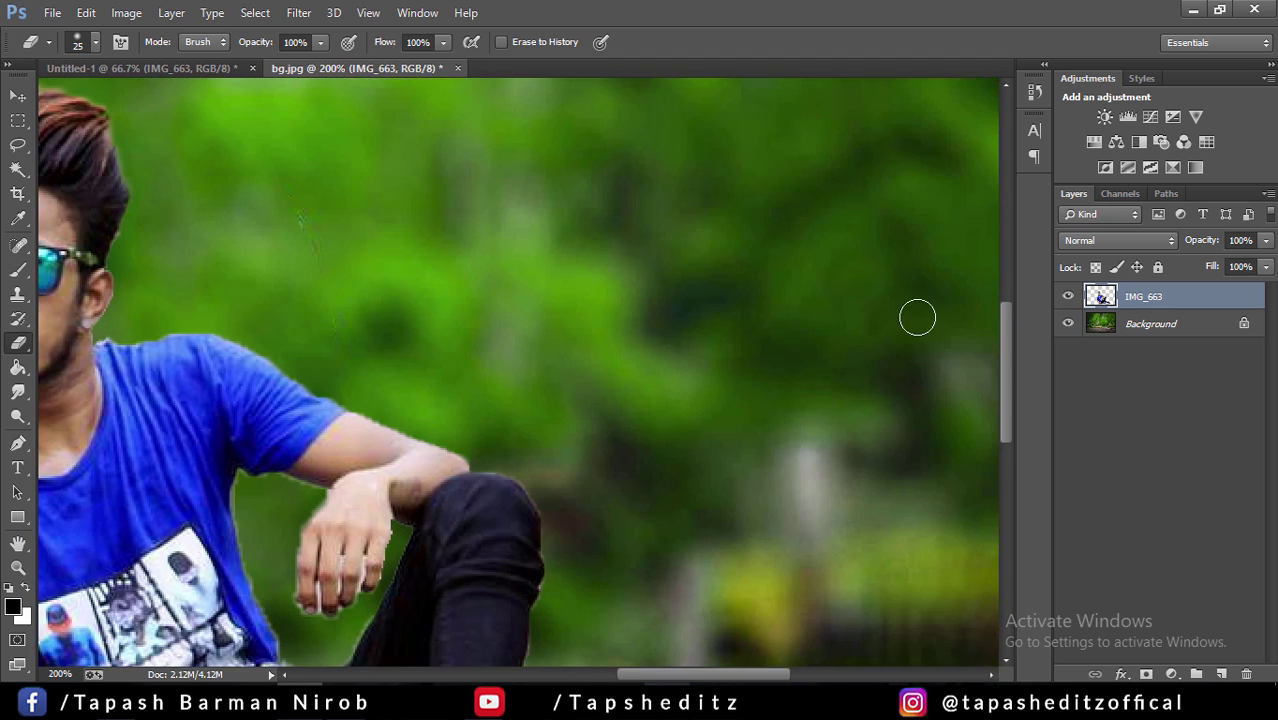
left_click_drag(1006, 334, 1006, 454)
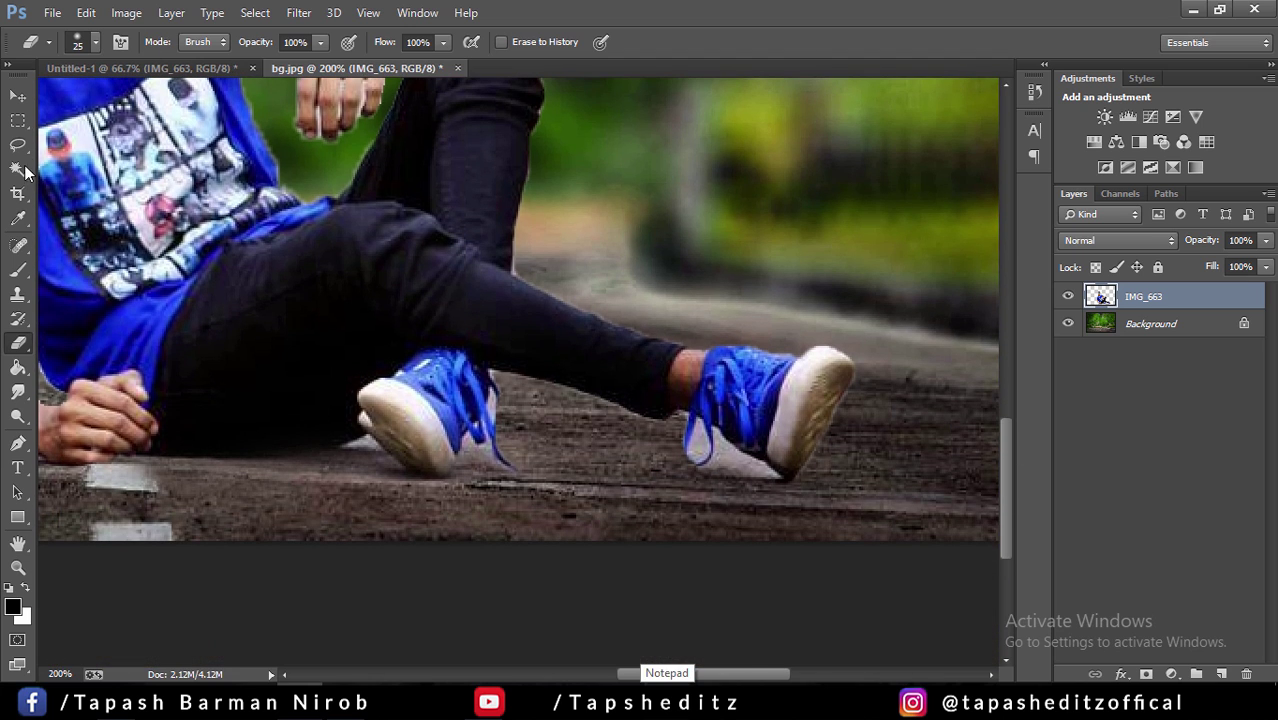
Magic Wand the grey patch under the shoe heel, adjusting the selection, then deselect
left_click(18, 168)
left_click(736, 466)
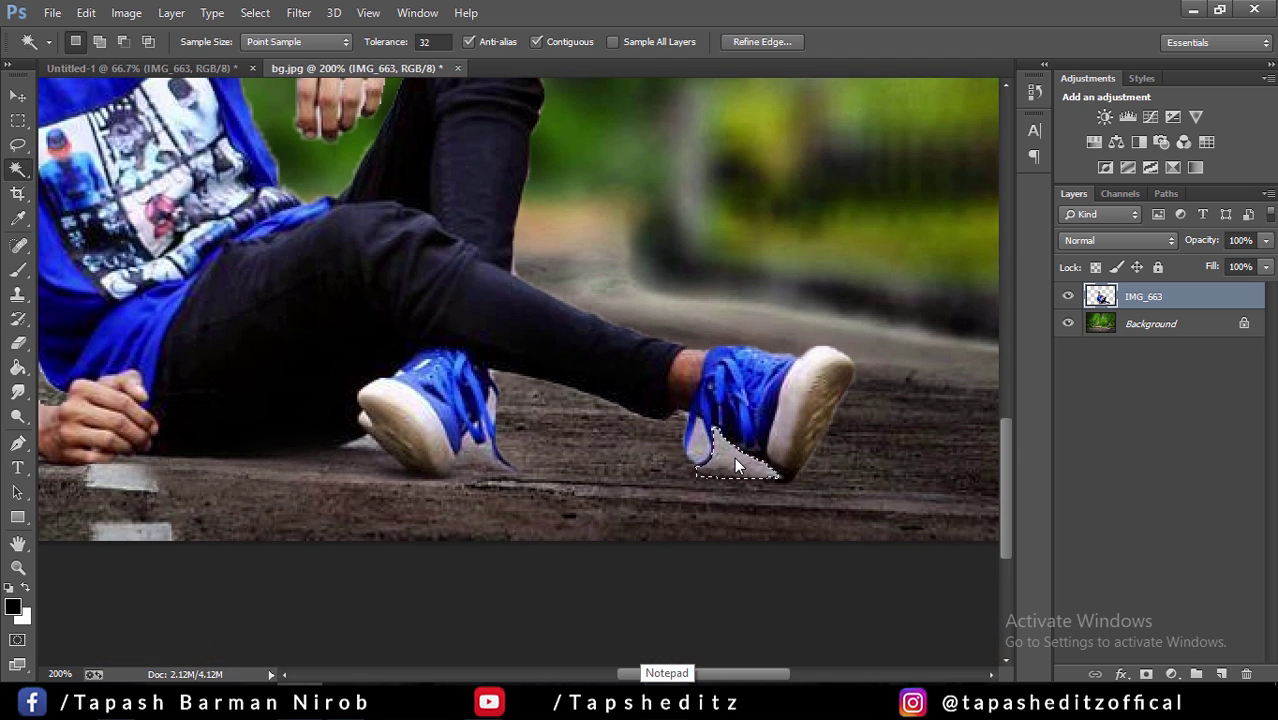
left_click(700, 443)
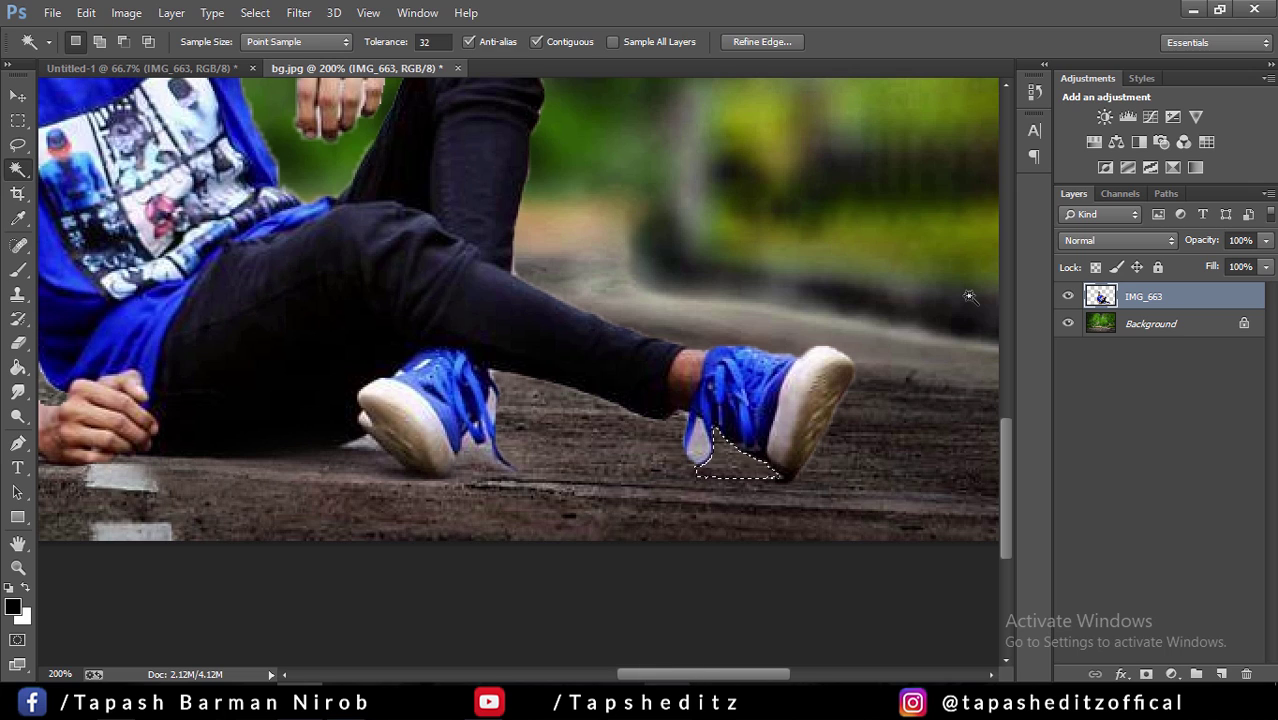
left_click(703, 450, "shift")
key("ctrl+d")
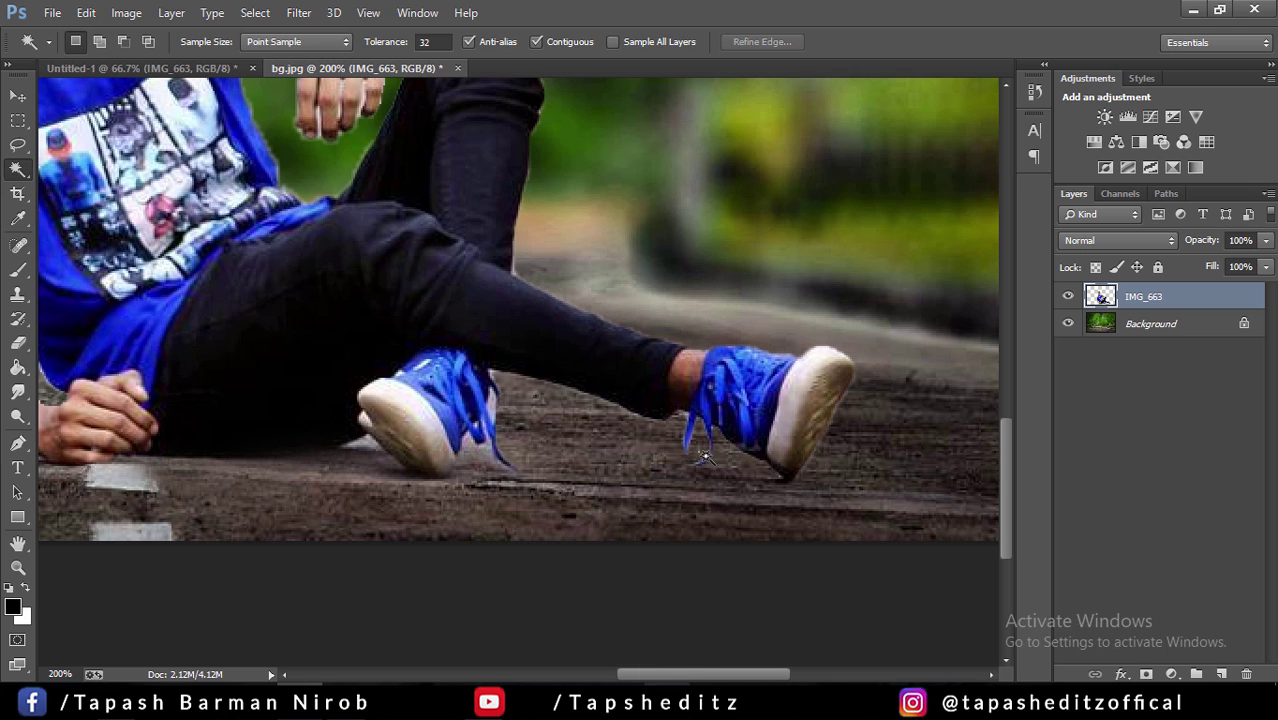
left_click(95, 14)
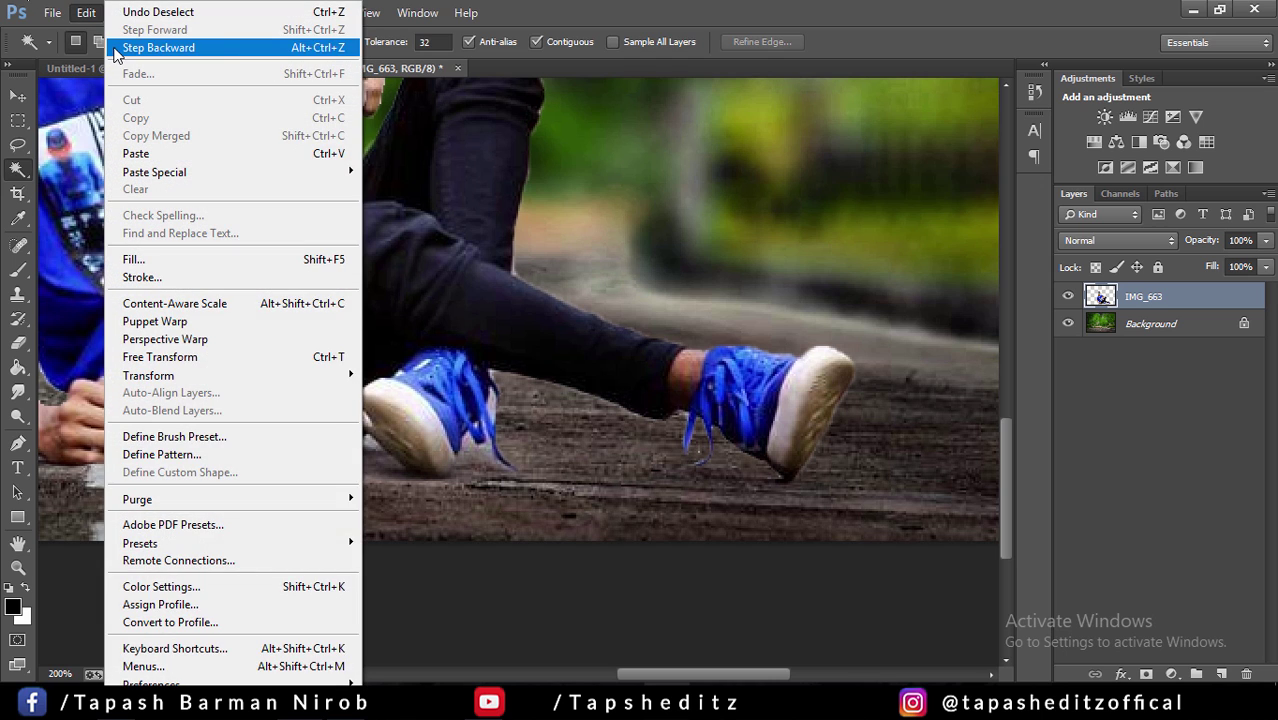
left_click(116, 47)
key("ctrl+d")
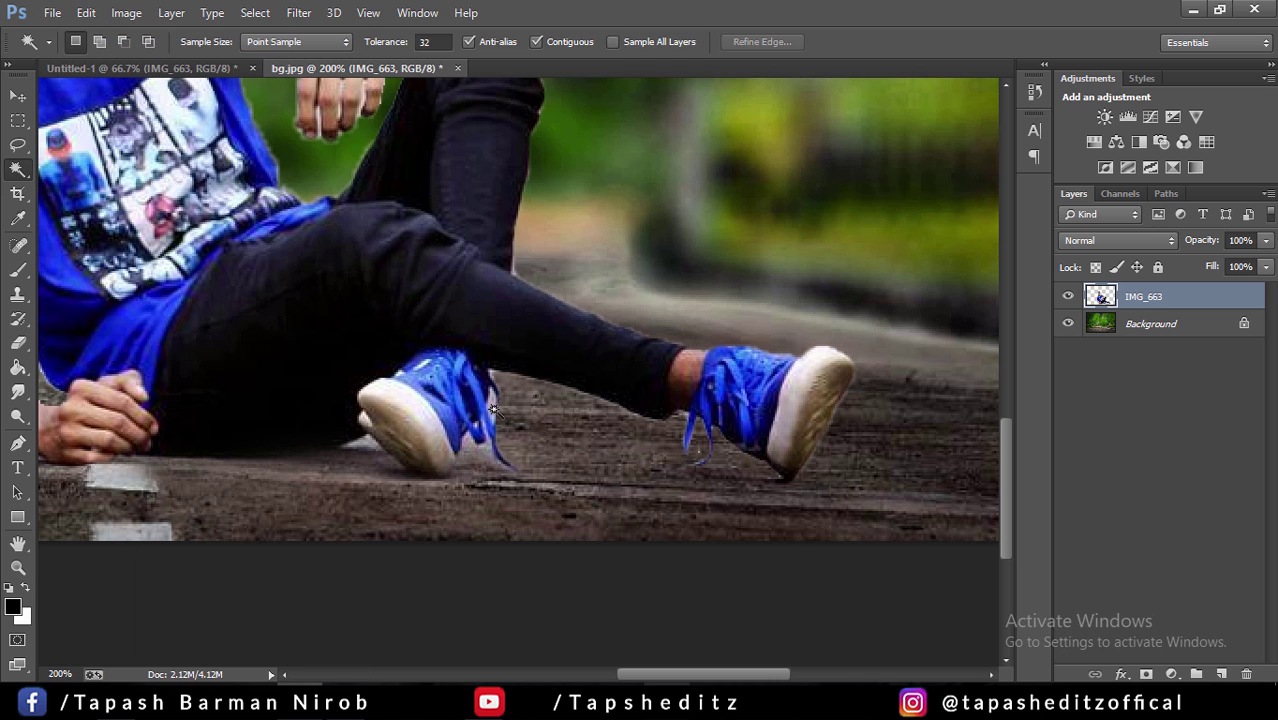
Select the grey patch under the other shoe's heel and switch to an even smaller eraser
left_click(470, 462)
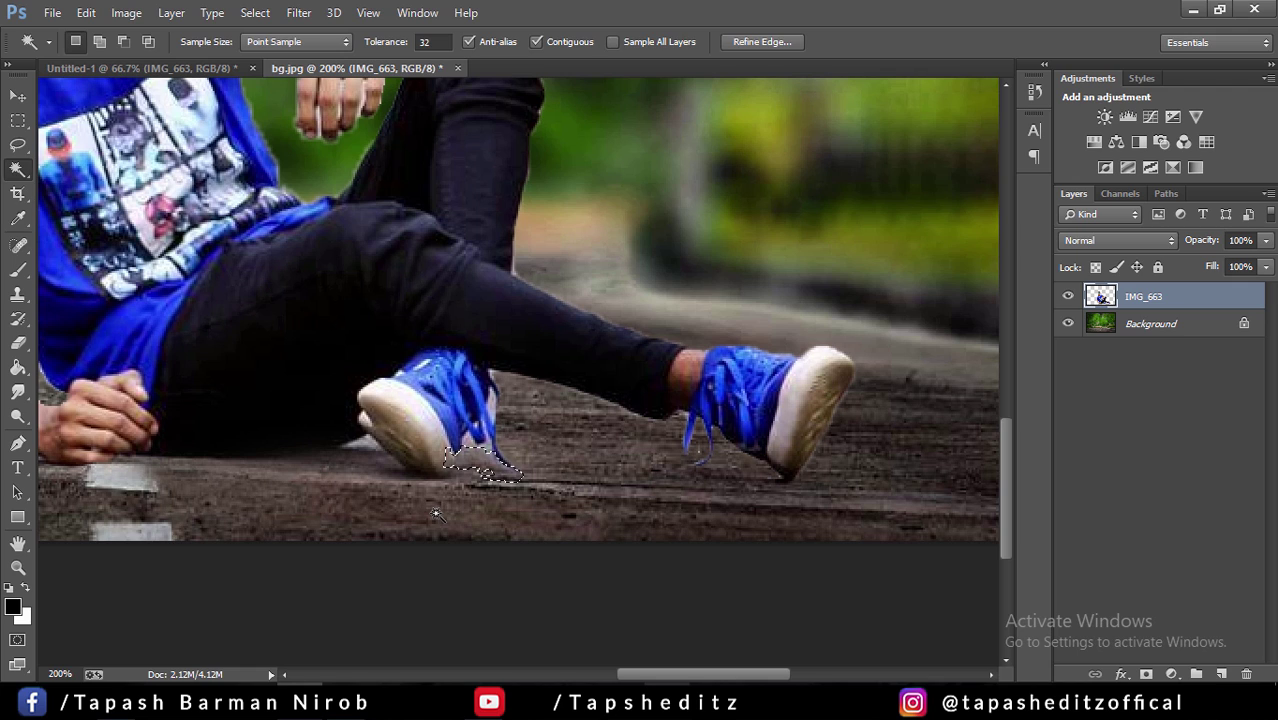
key("e")
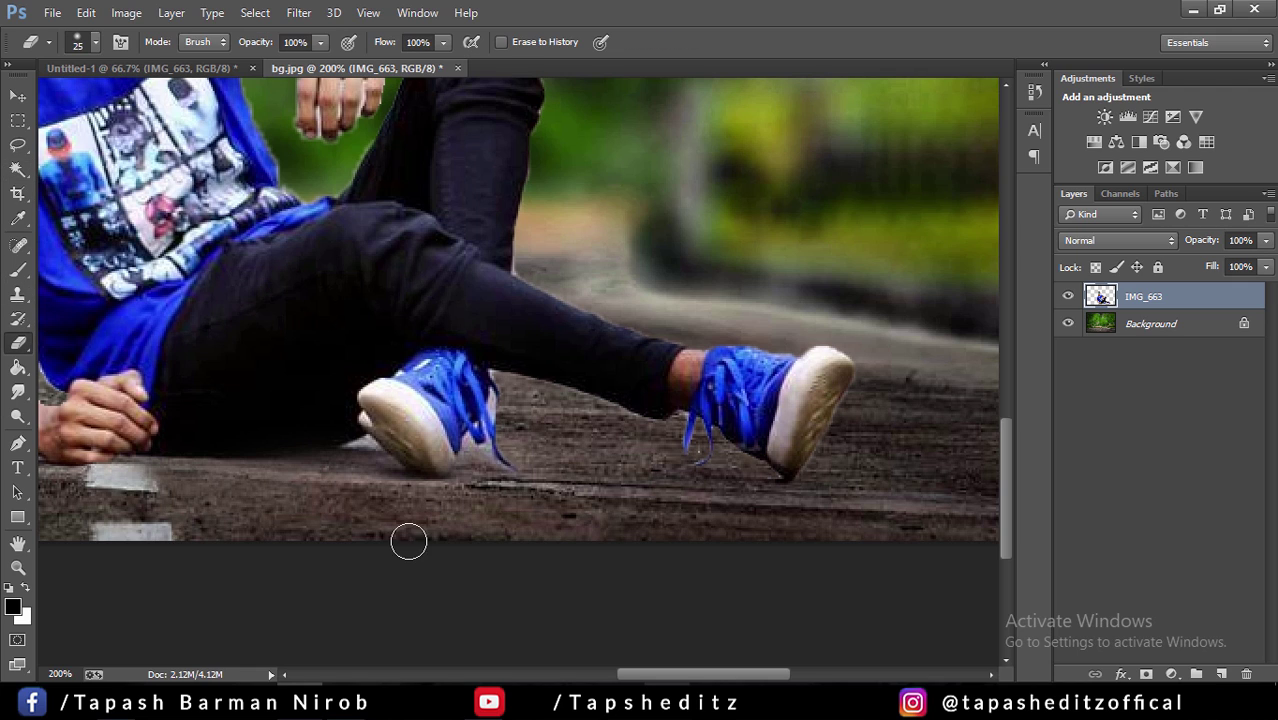
key("bracketleft")
left_click(17, 144)
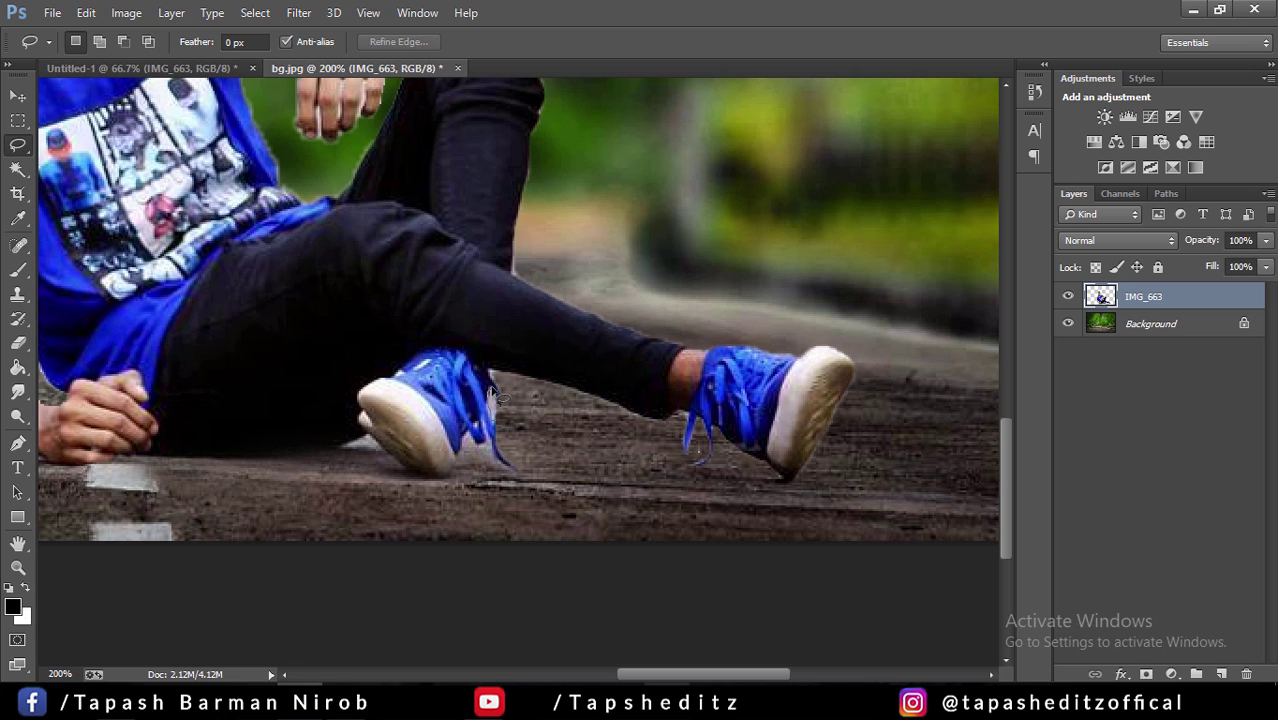
Lasso a strip along the shoes and trouser bottoms and copy it to a new layer
left_click_drag(493, 393, 491, 400)
left_click(450, 515)
mouse_move(368, 442)
left_mouse_down()
mouse_move(160, 458)
mouse_move(335, 522)
mouse_move(522, 506)
mouse_move(488, 444)
mouse_move(420, 480)
mouse_move(376, 448)
mouse_move(355, 450)
left_mouse_up()
right_click(355, 450)
left_click(440, 199)
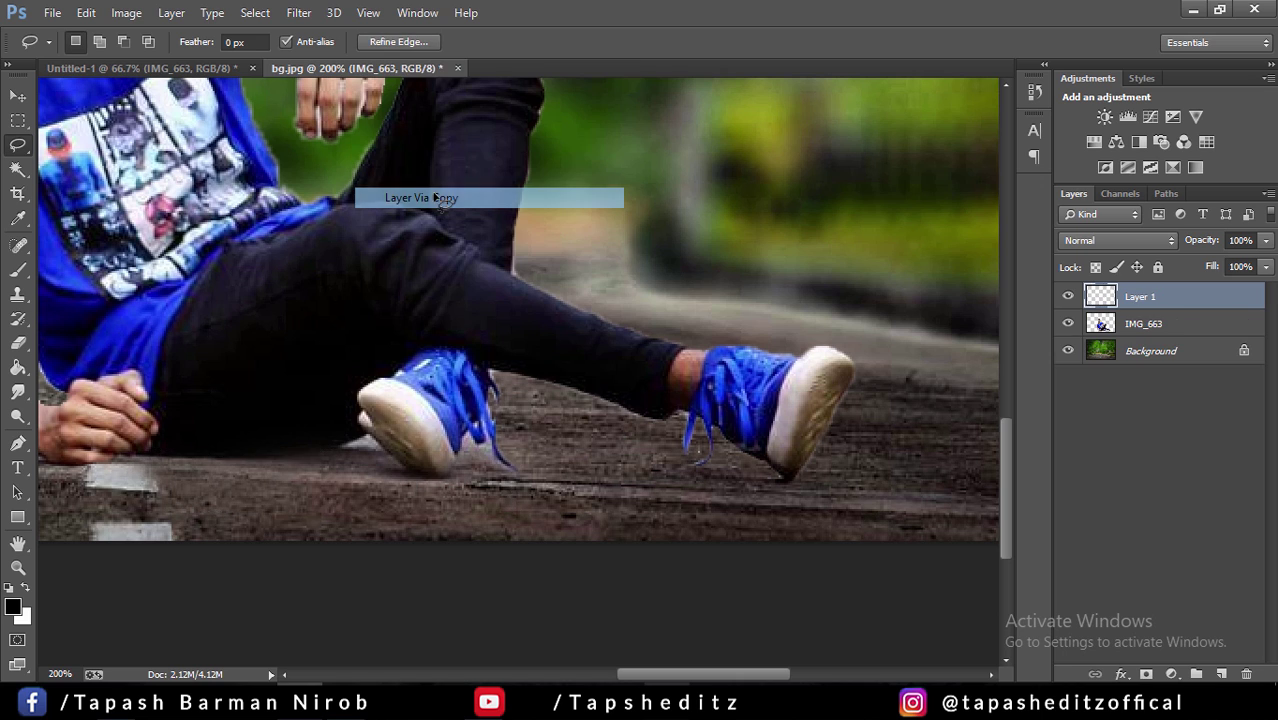
Darken Layer 1 with Brightness -150 and Contrast 100, then merge it into IMG_663
key("ctrl+minus")
key("ctrl+minus")
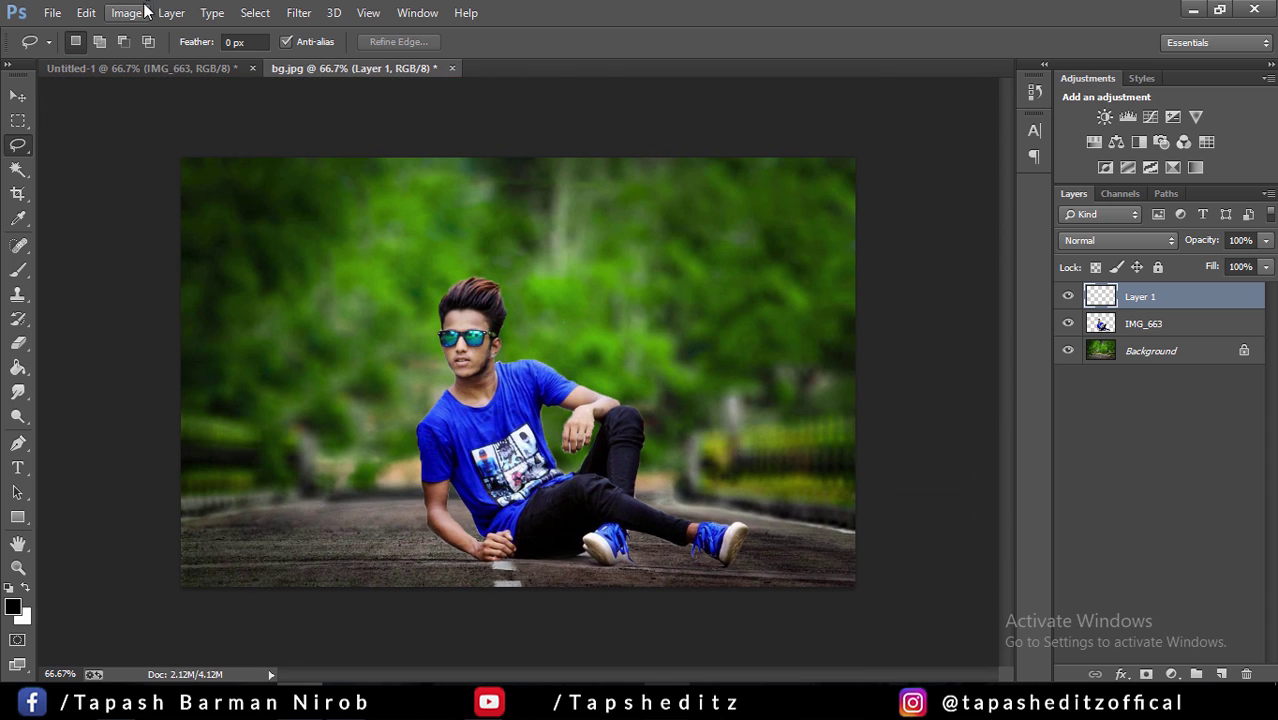
left_click(126, 12)
left_click(372, 55)
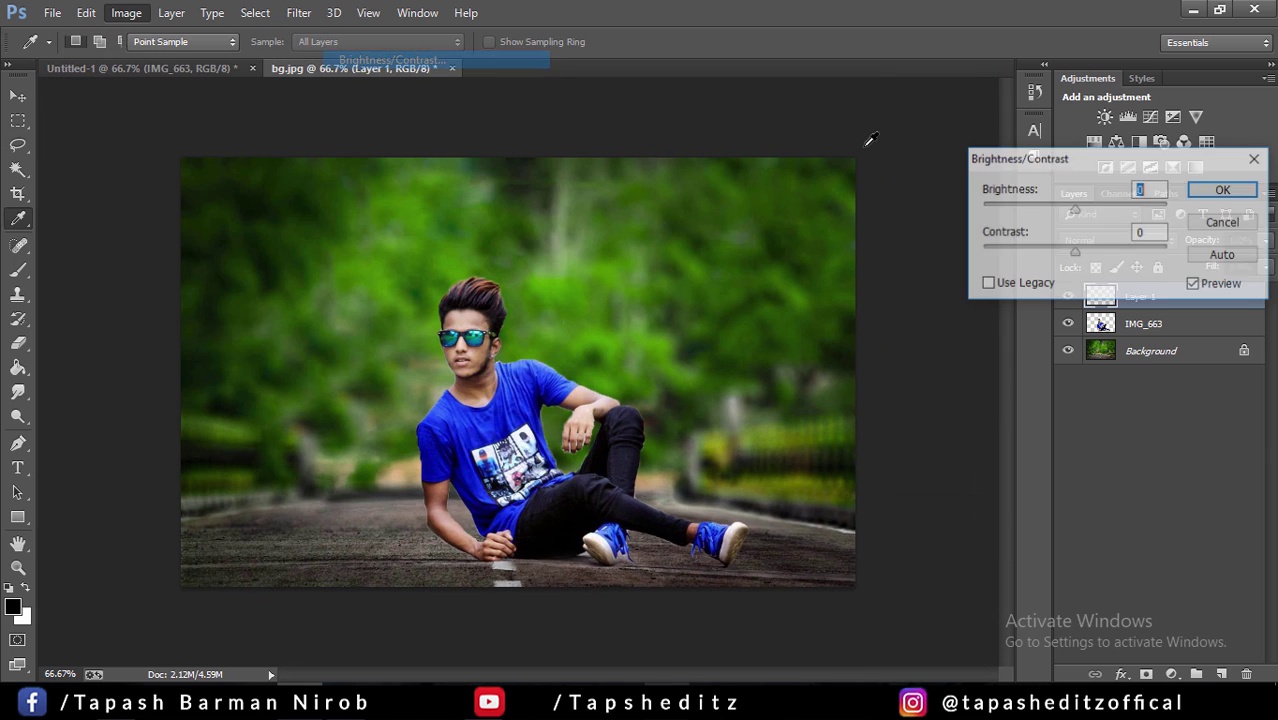
mouse_move(1075, 252)
left_mouse_down()
mouse_move(1133, 255)
mouse_move(1024, 252)
mouse_move(1170, 248)
left_mouse_up()
left_click_drag(1085, 208, 983, 210)
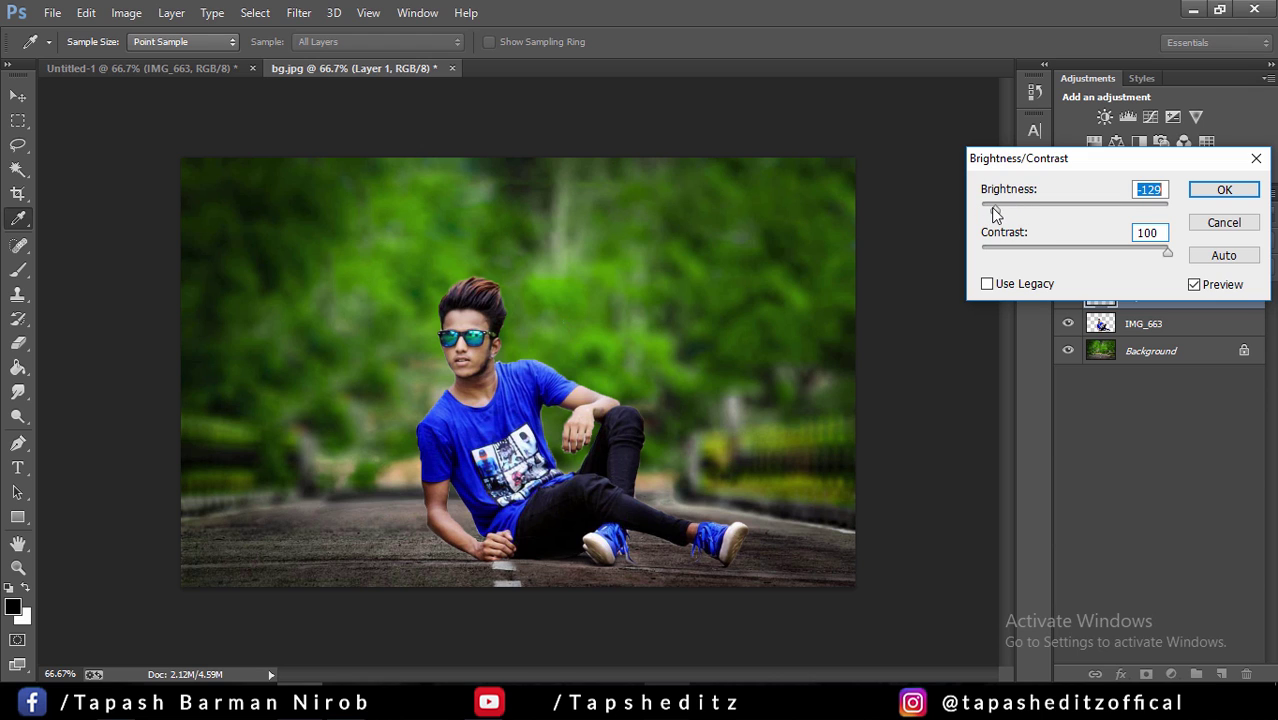
left_click(1222, 190)
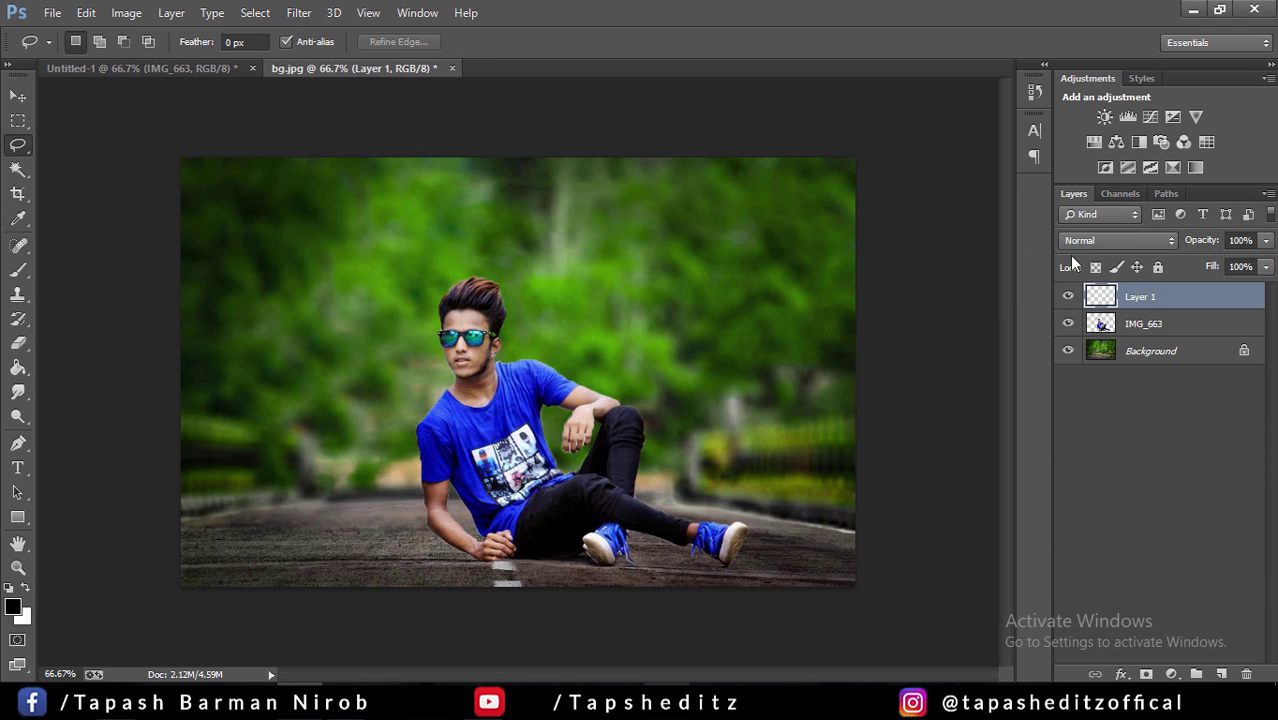
right_click(1135, 298)
left_click(855, 537)
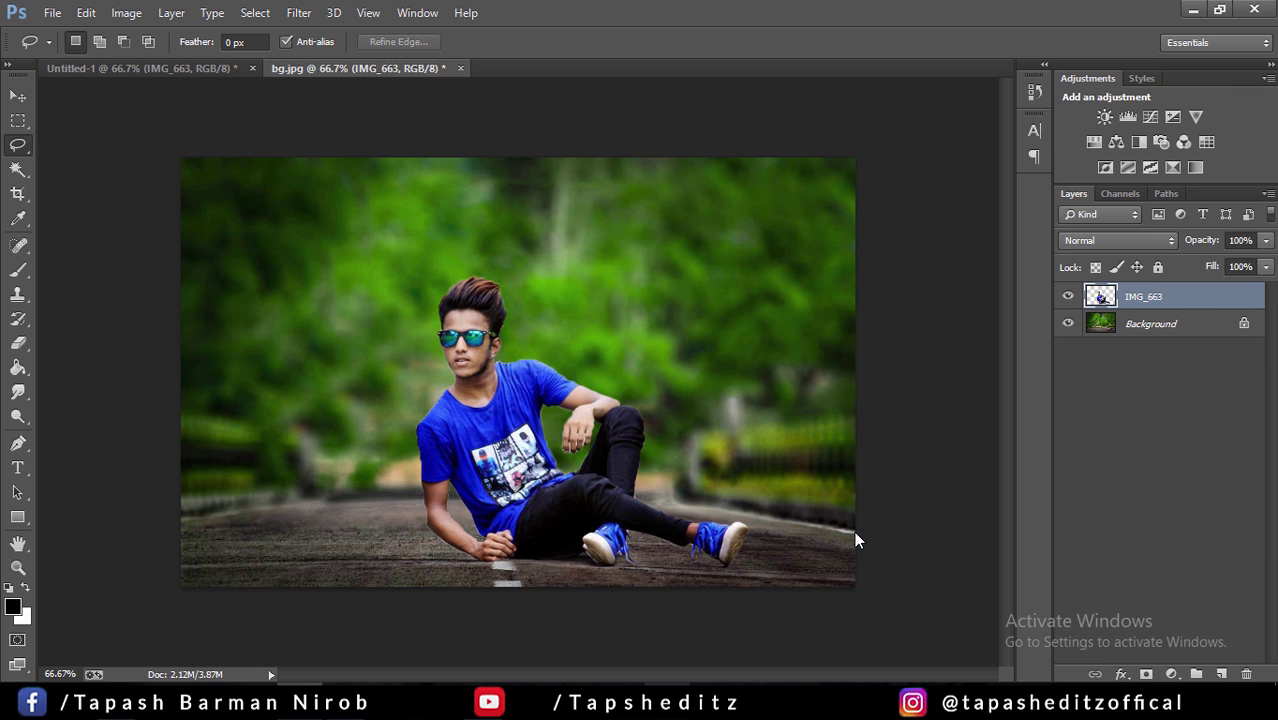
Raise the Background layer's contrast to 6 with Brightness/Contrast
key("ctrl+minus")
key("ctrl+minus")
key("ctrl+plus")
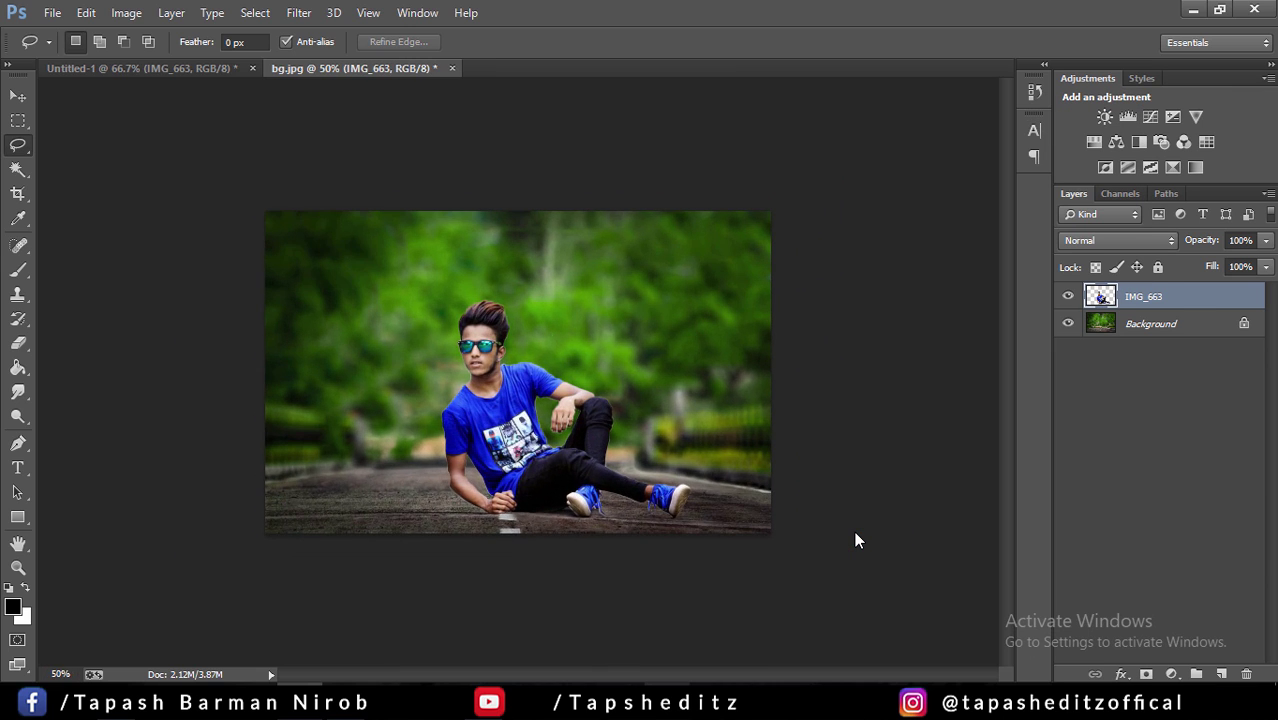
key("ctrl+plus")
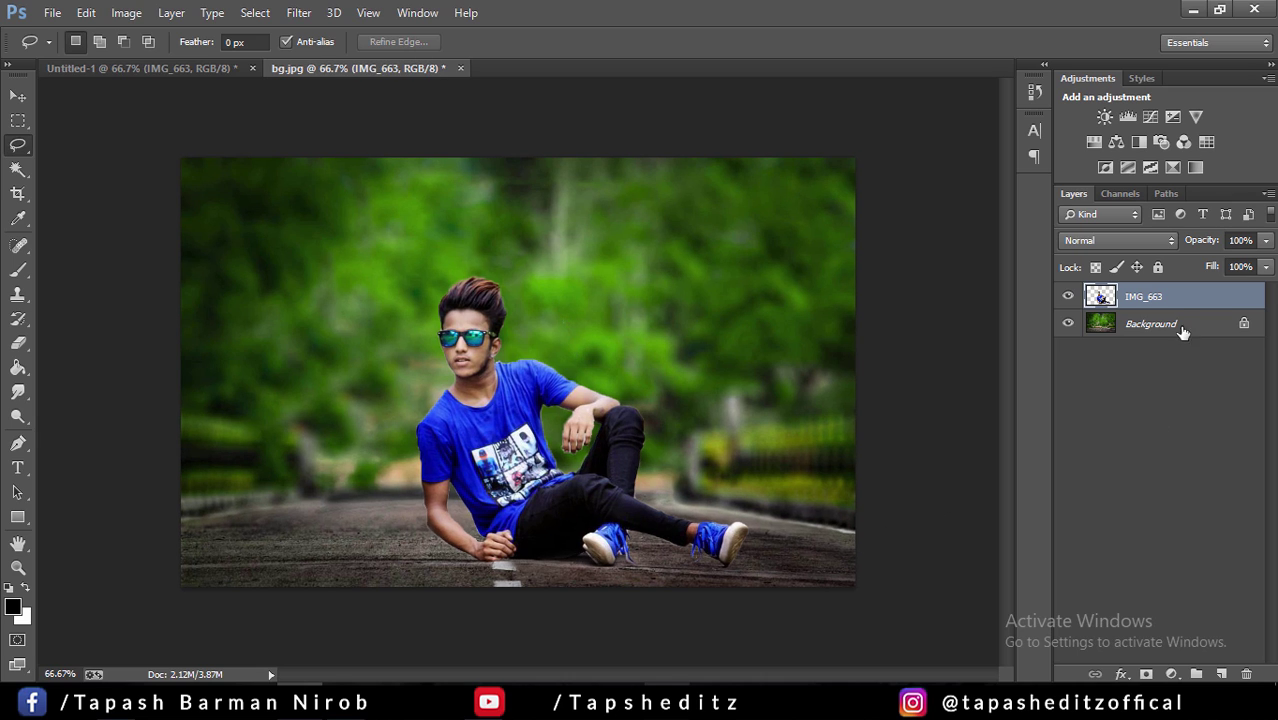
left_click(1152, 325)
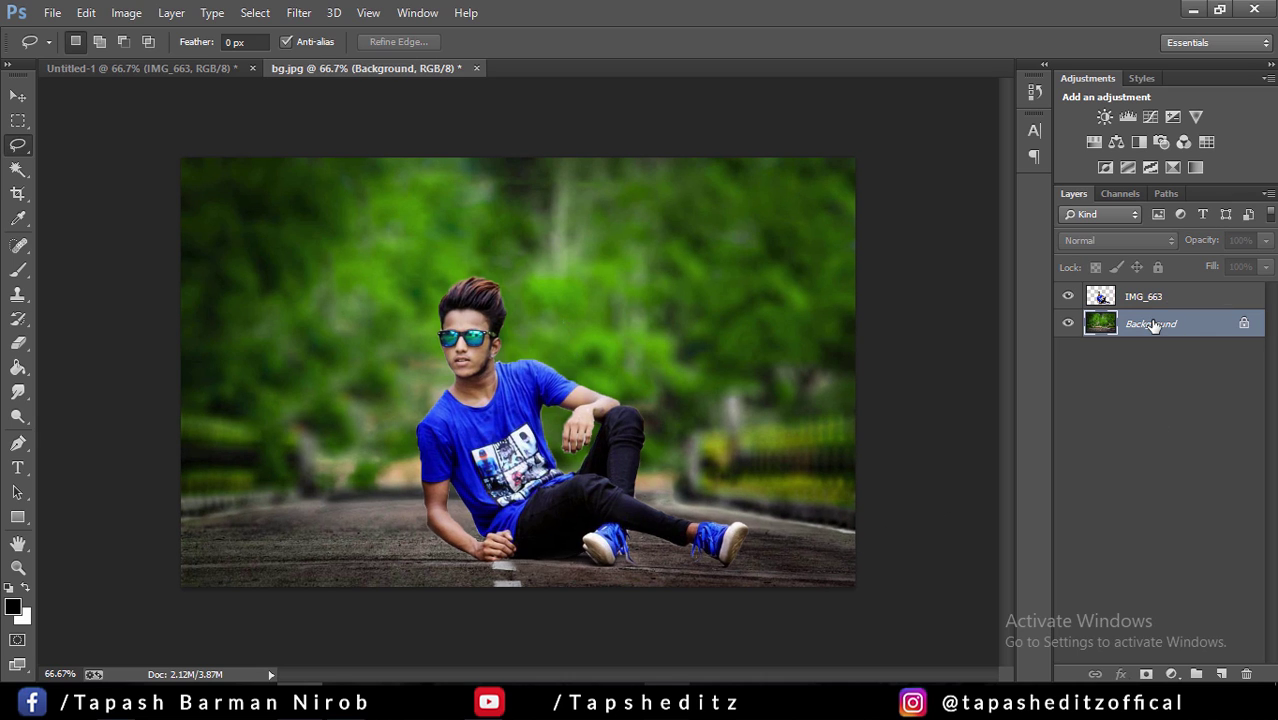
left_click(137, 15)
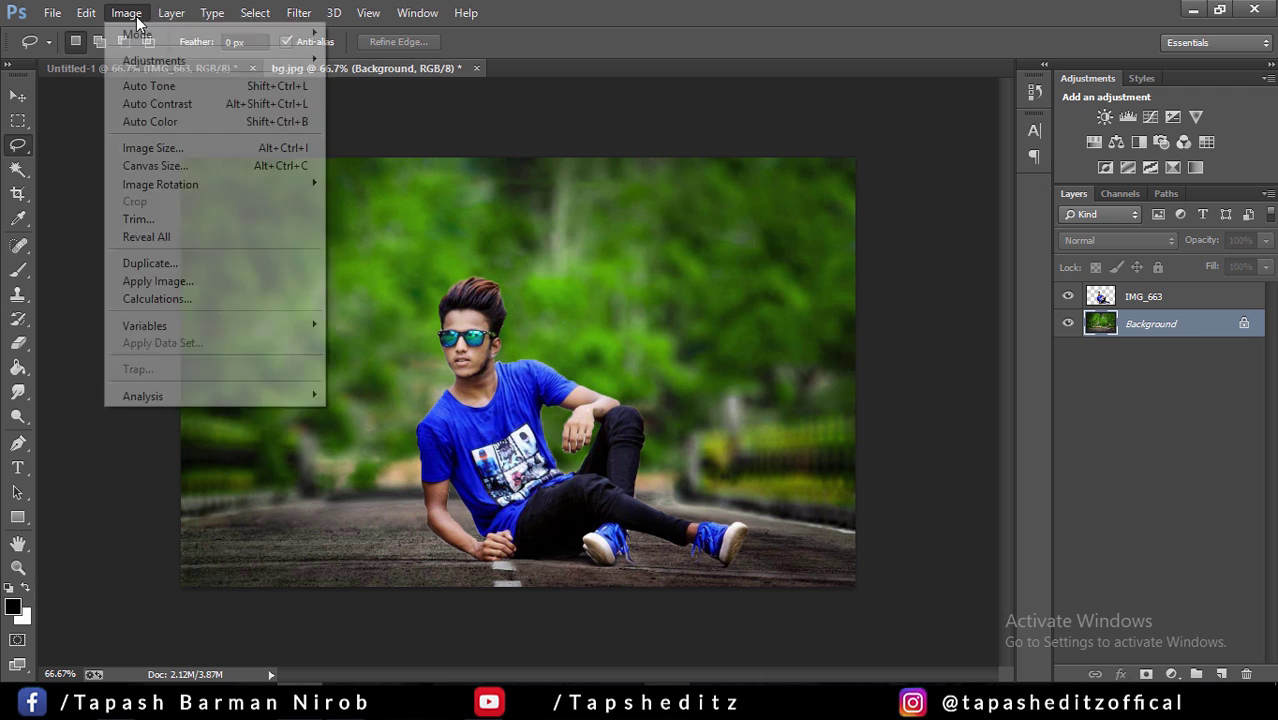
left_click(470, 57)
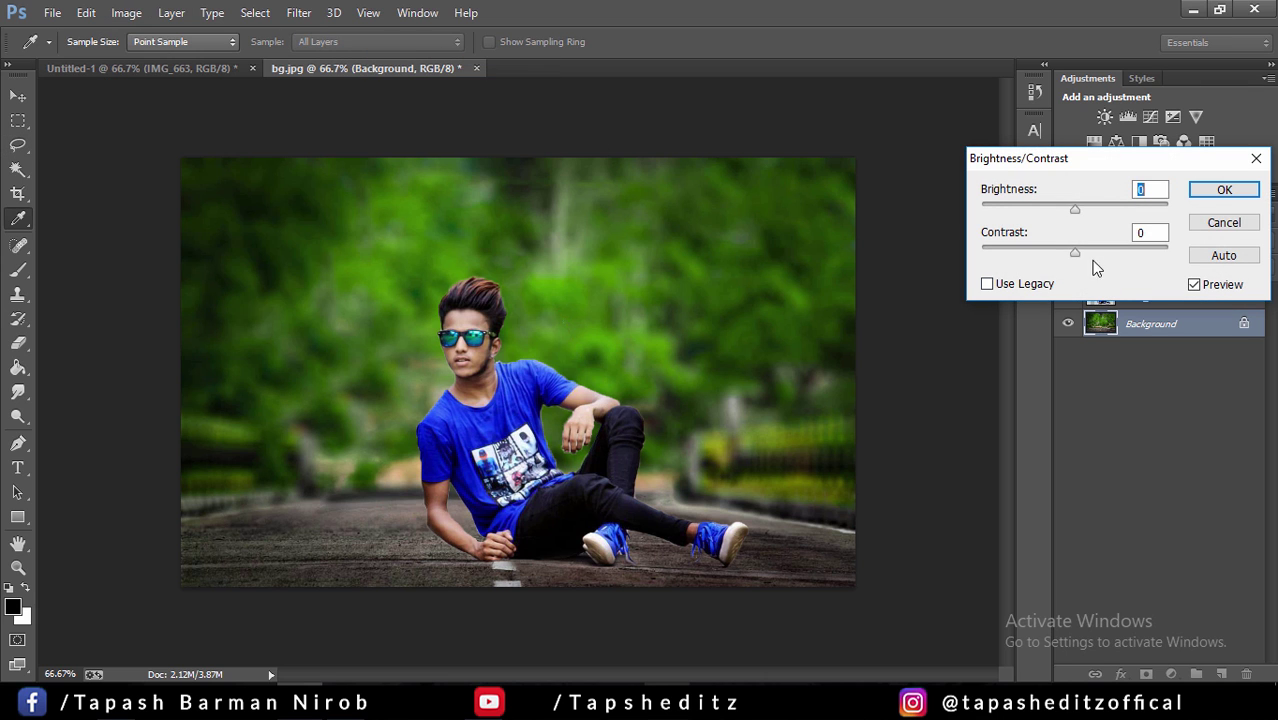
mouse_move(1075, 252)
left_mouse_down()
mouse_move(1088, 248)
mouse_move(1051, 247)
mouse_move(1078, 211)
left_mouse_up()
left_click(1224, 190)
Brighten the IMG_663 boy layer to Brightness 18 with Brightness/Contrast
left_click(1140, 297)
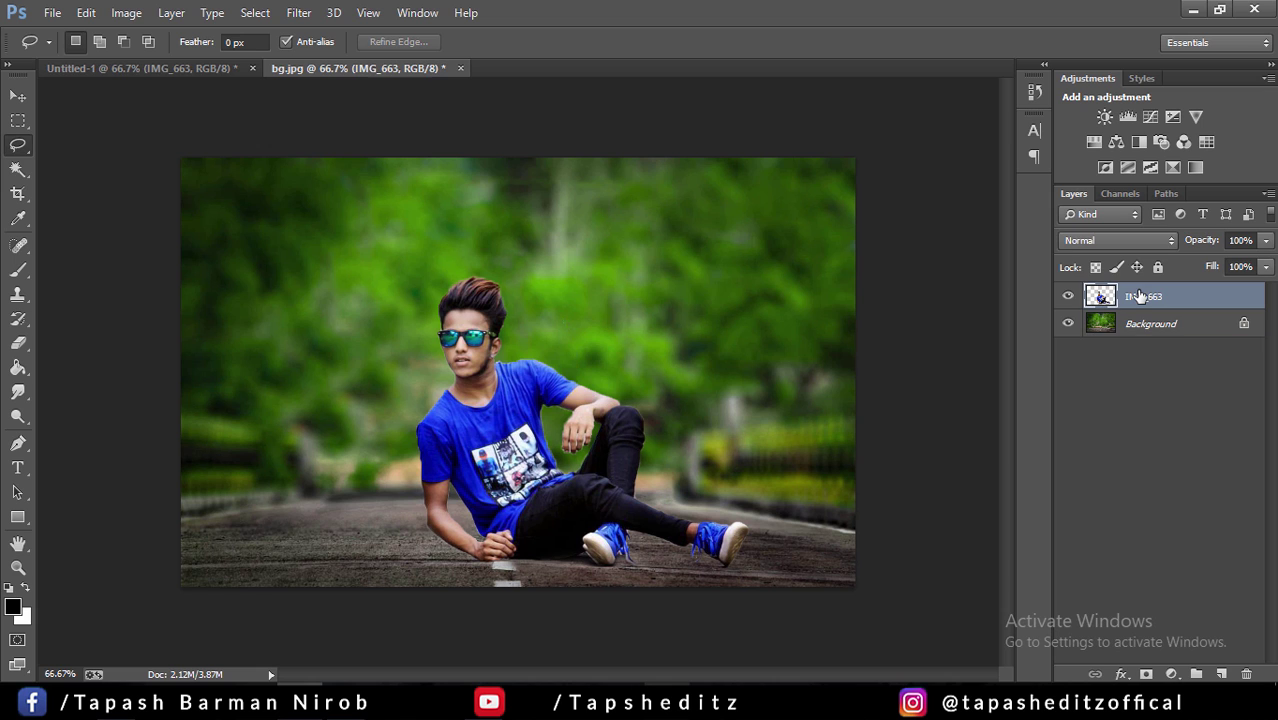
left_click(126, 13)
mouse_move(154, 61)
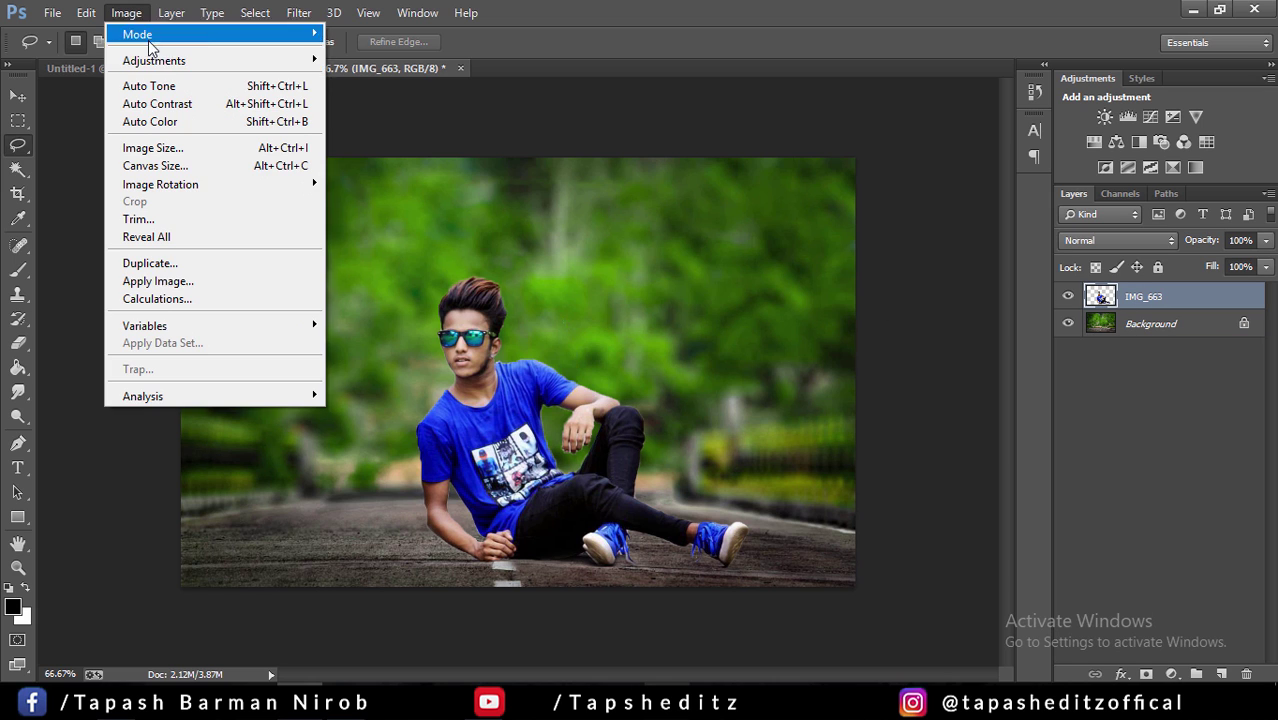
left_click(392, 60)
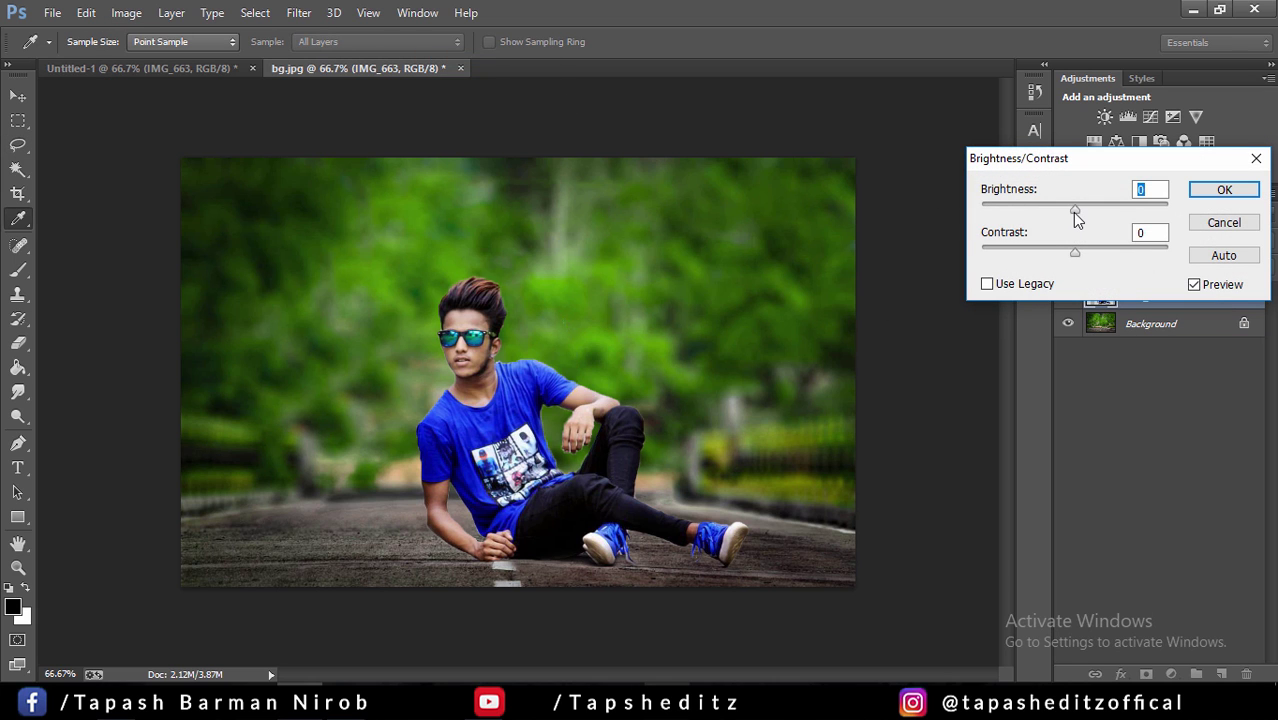
left_click_drag(1076, 212, 1088, 212)
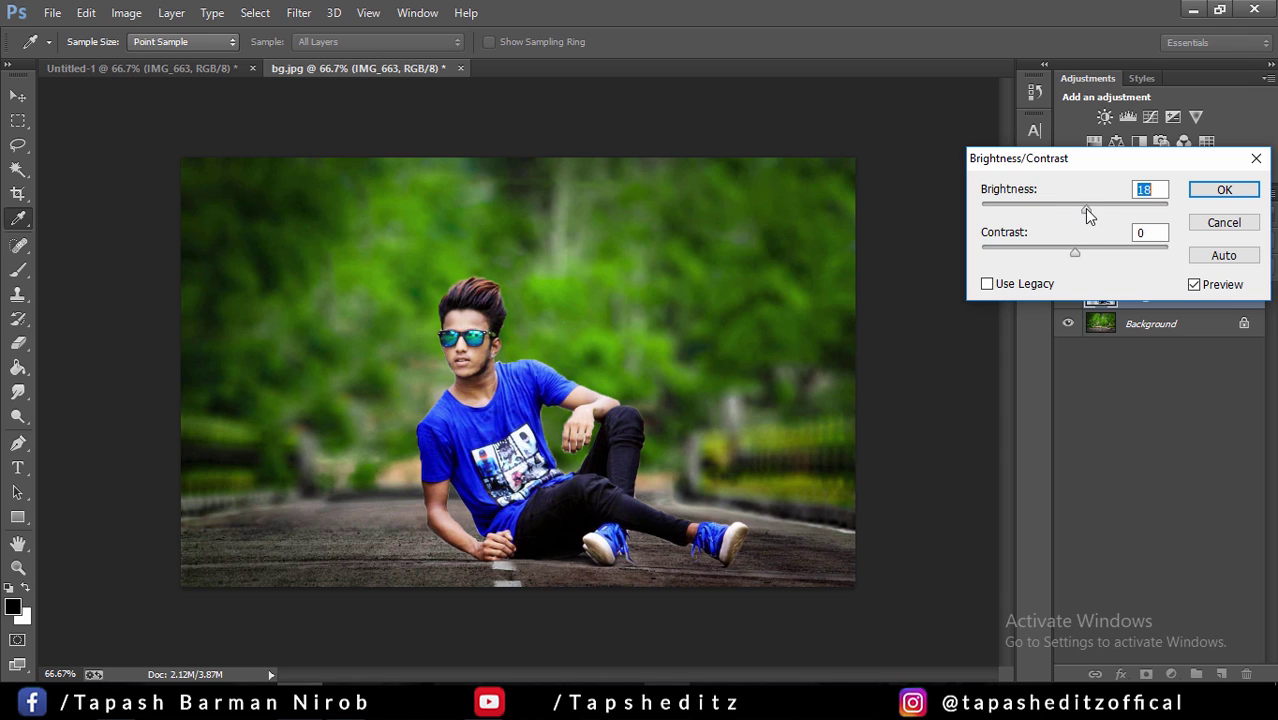
left_click(1215, 189)
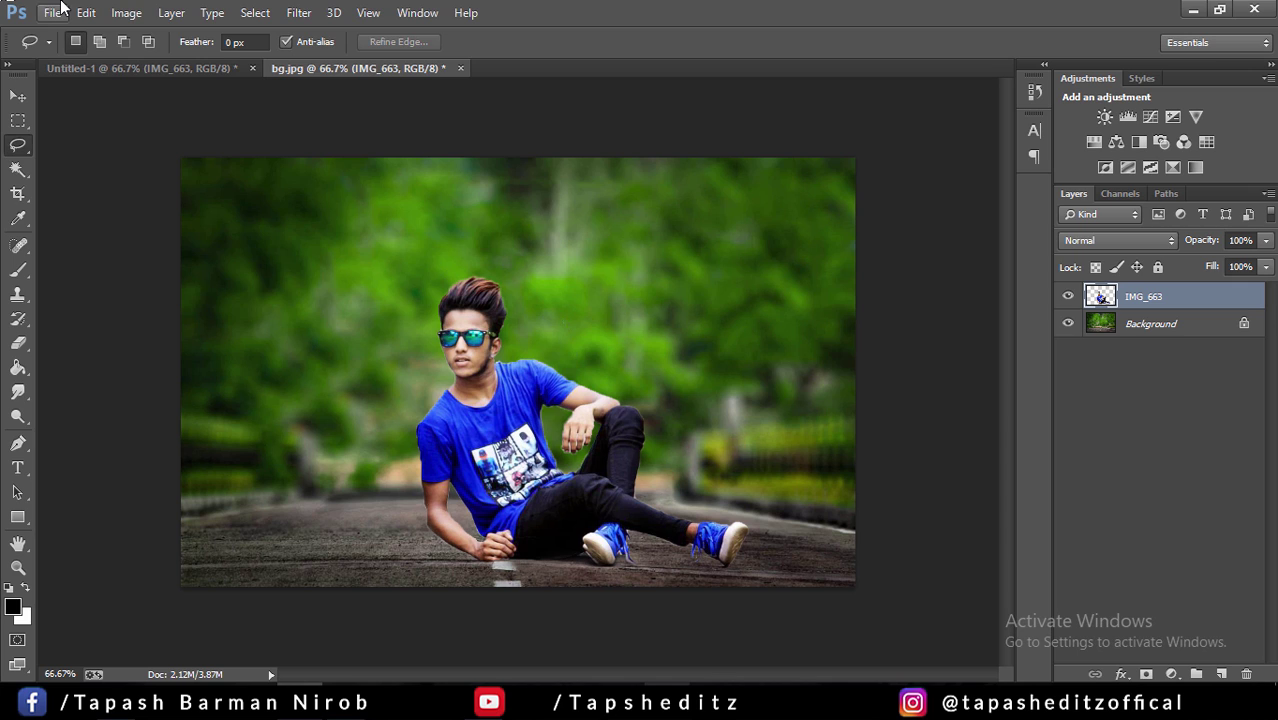
left_click(1139, 323, "shift")
left_click(1143, 396)
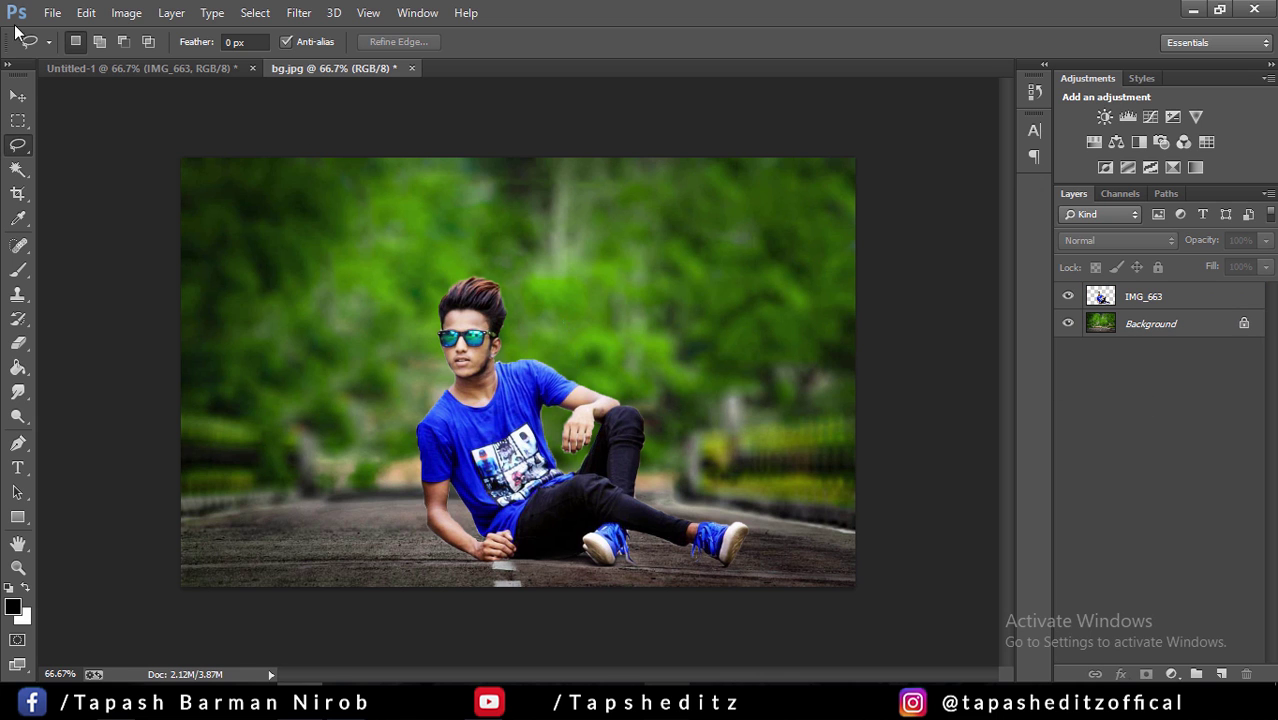
Place the bokeh image above IMG_663 and set its blend mode to Screen
left_click(52, 12)
left_click(146, 282)
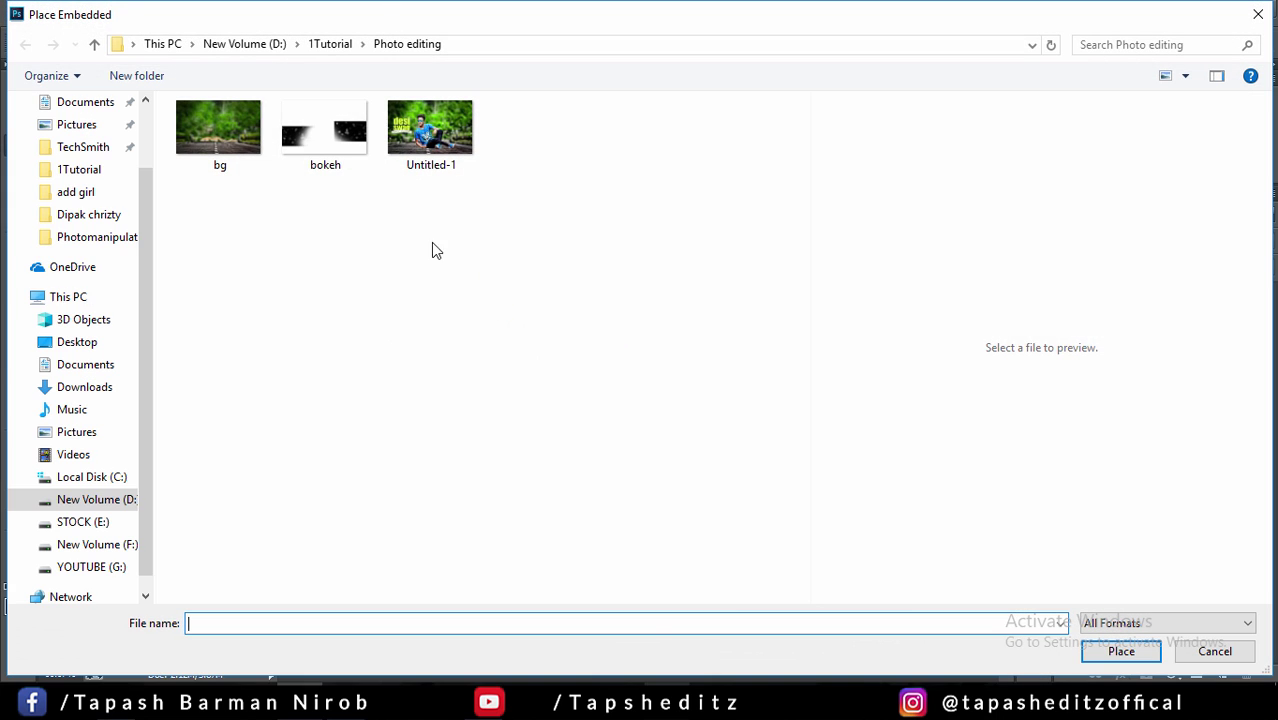
left_click(345, 165)
left_click(1121, 651)
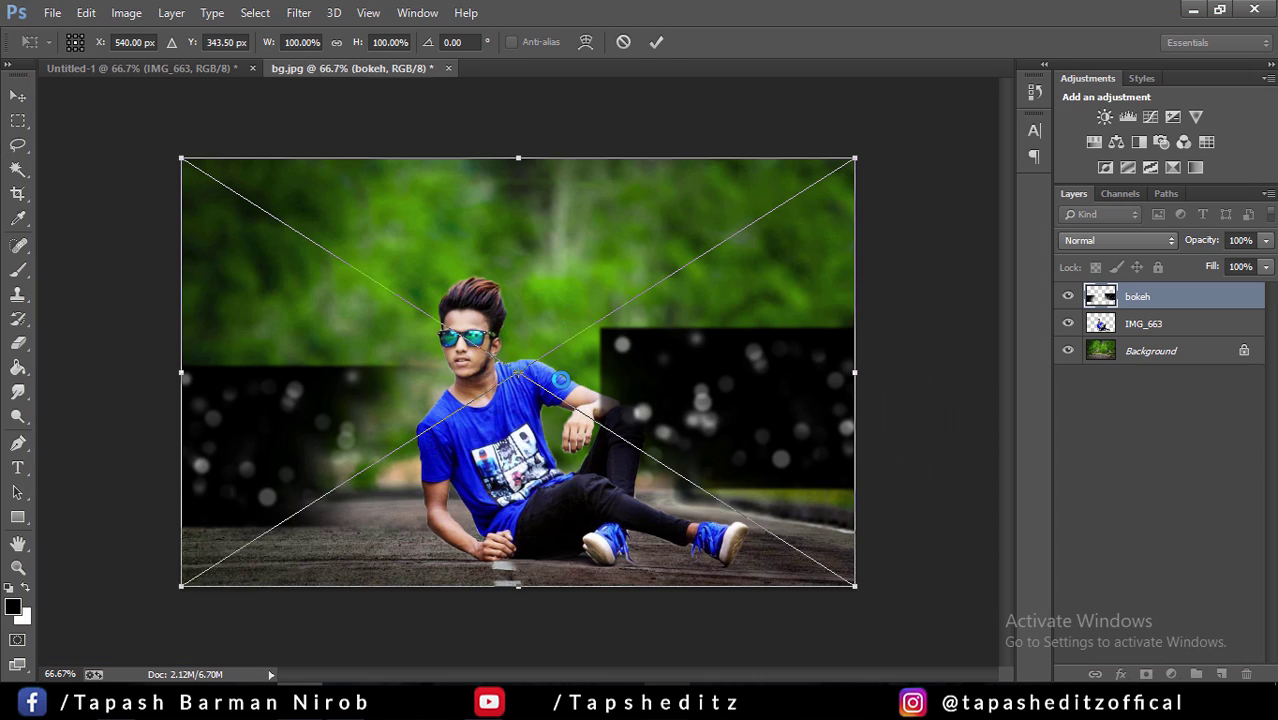
right_click(595, 326)
left_click(612, 336)
left_click(1112, 240)
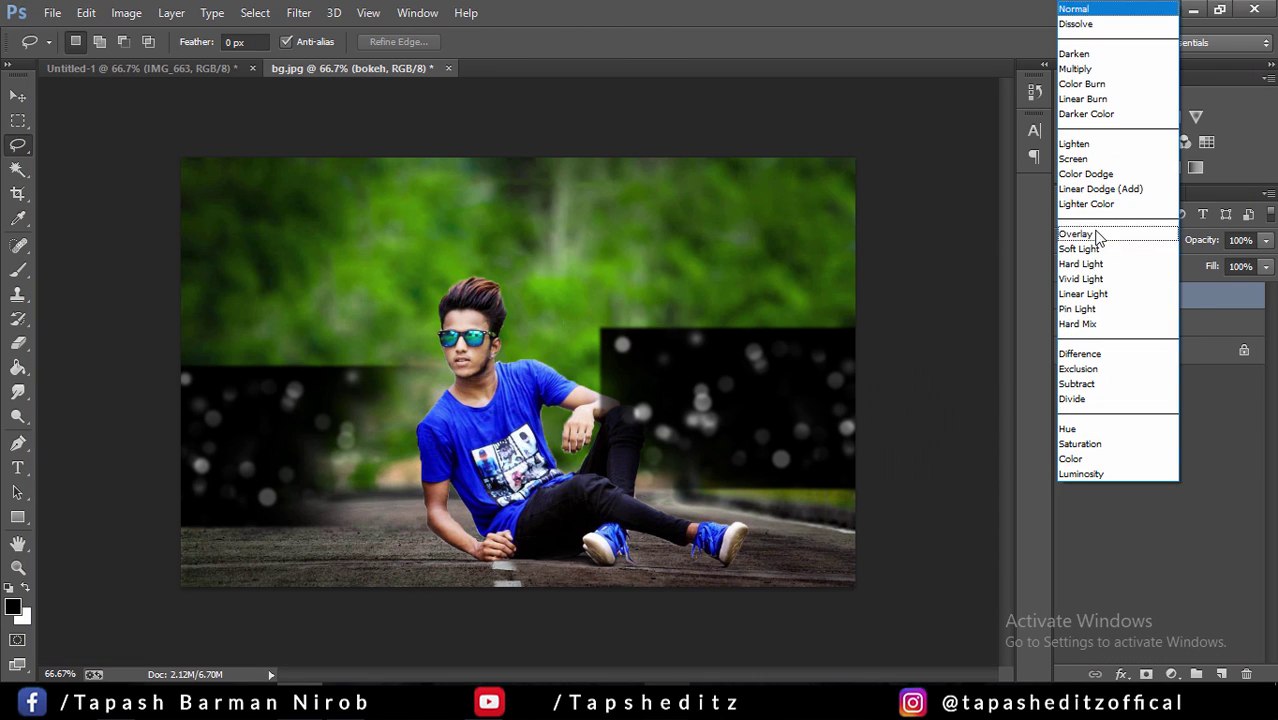
left_click(1083, 160)
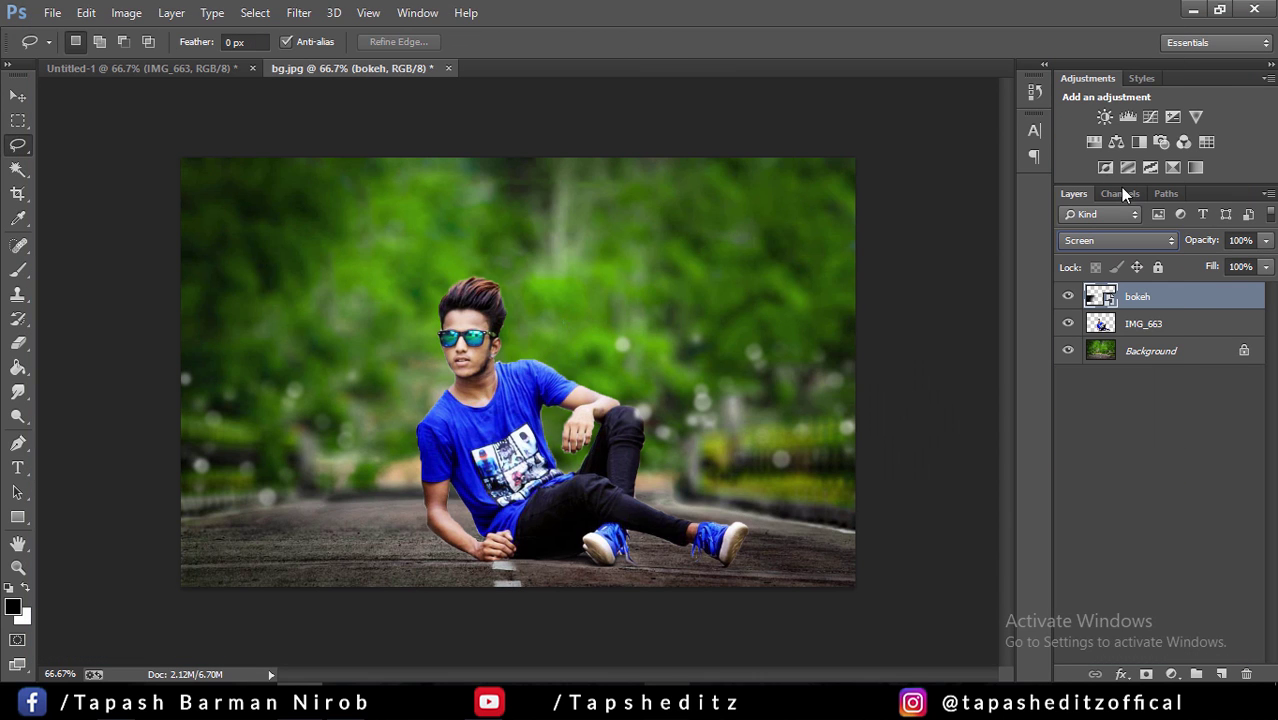
left_click(126, 12)
mouse_move(154, 61)
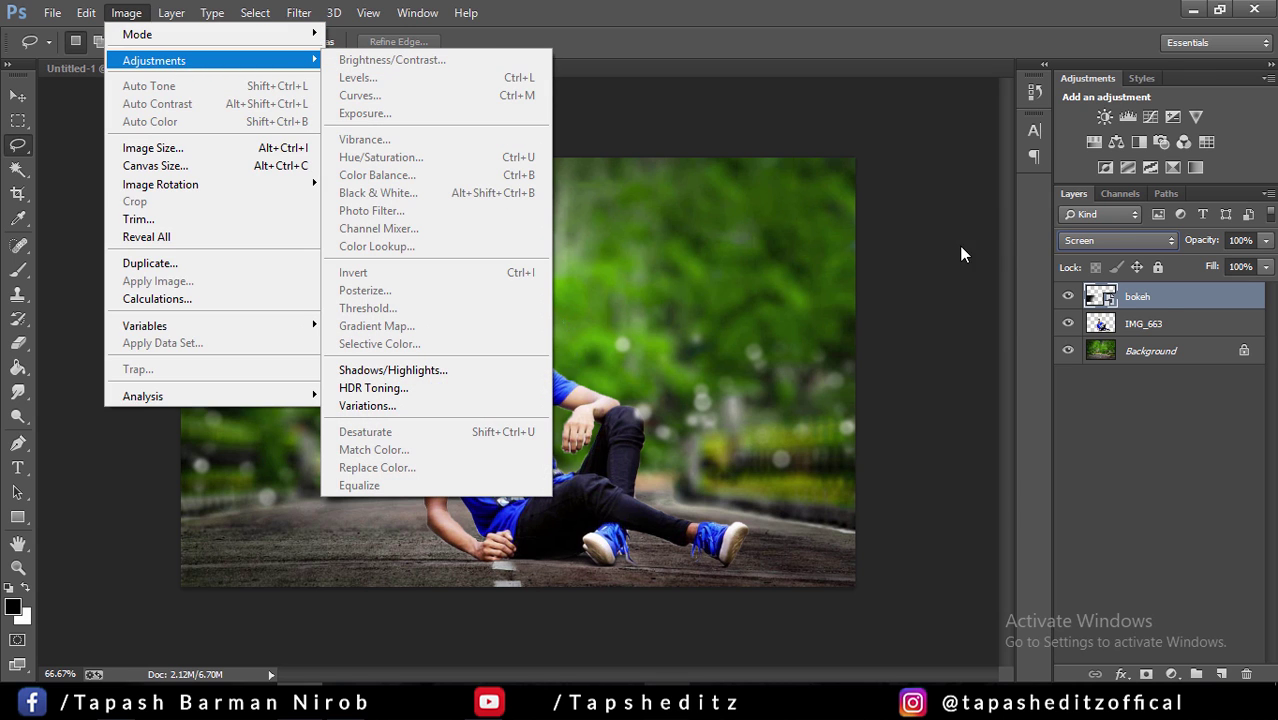
Rasterize the bokeh layer and slightly raise its brightness with Brightness/Contrast
right_click(1165, 298)
left_click(830, 280)
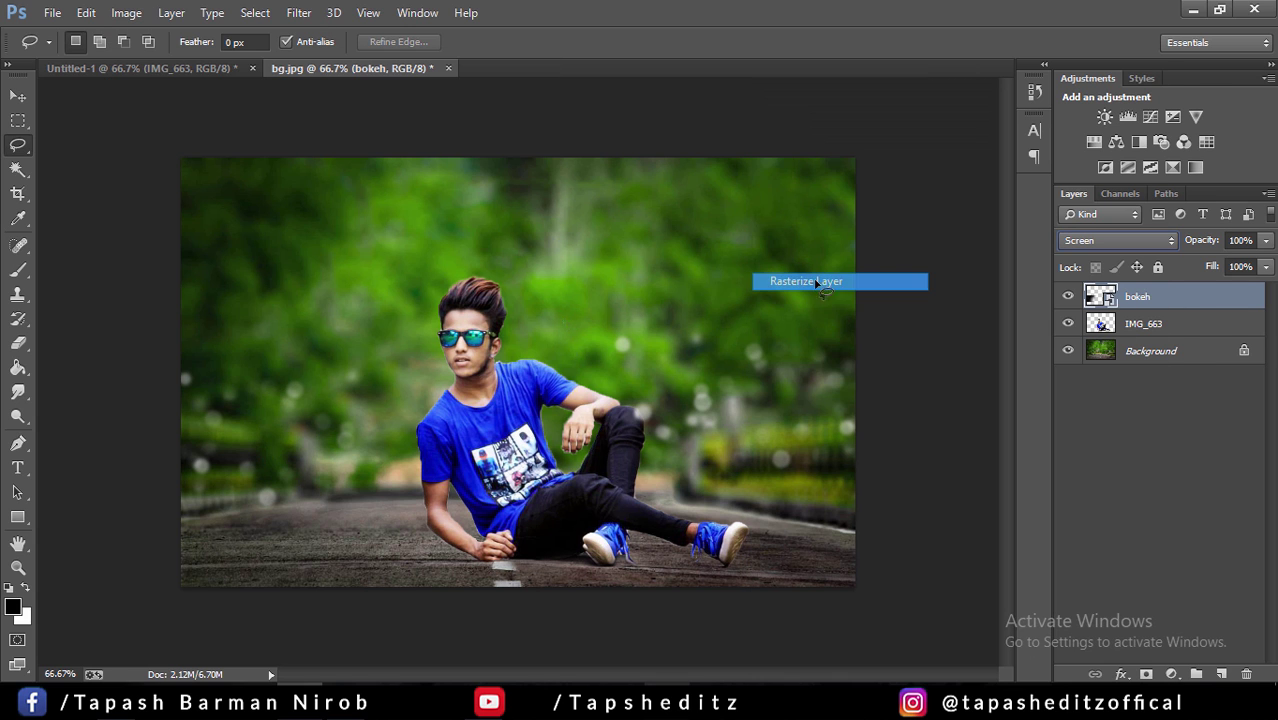
left_click(126, 12)
left_click(370, 58)
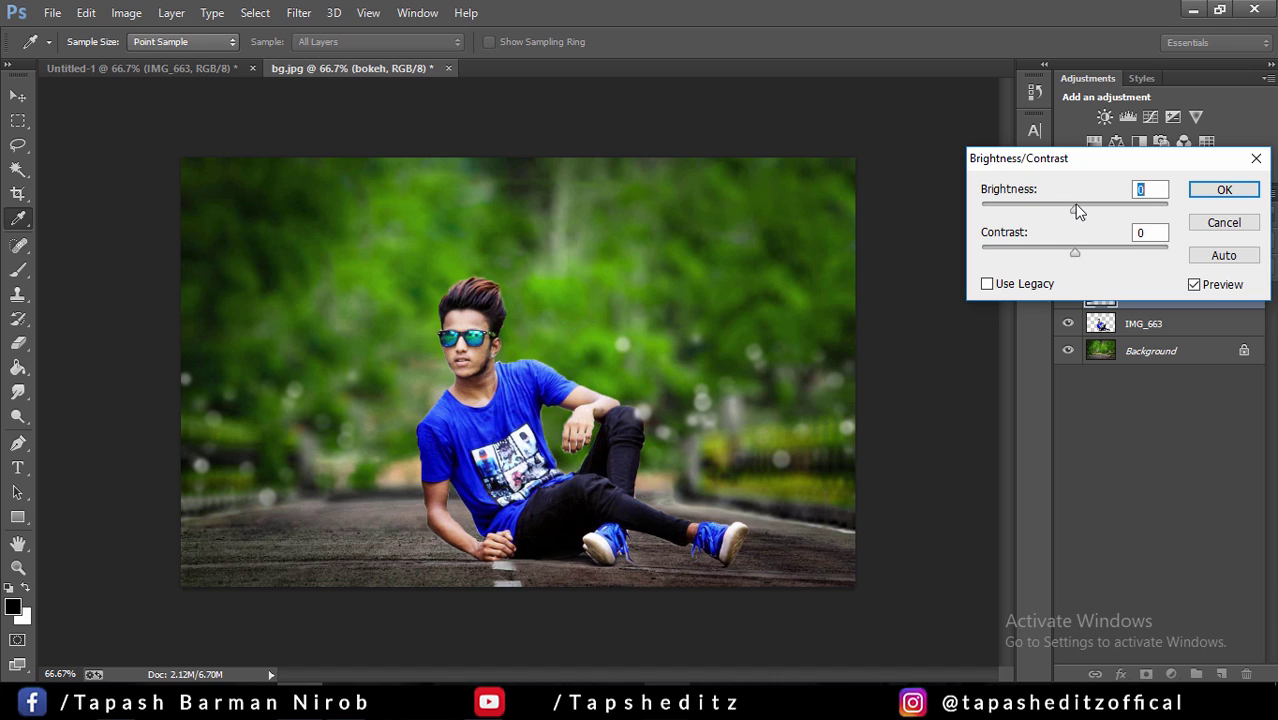
left_click_drag(1075, 207, 1118, 206)
left_click(1224, 190)
Erase the bokeh spots over the boy's knee and arm with an 80 px eraser
key("l")
left_click(18, 343)
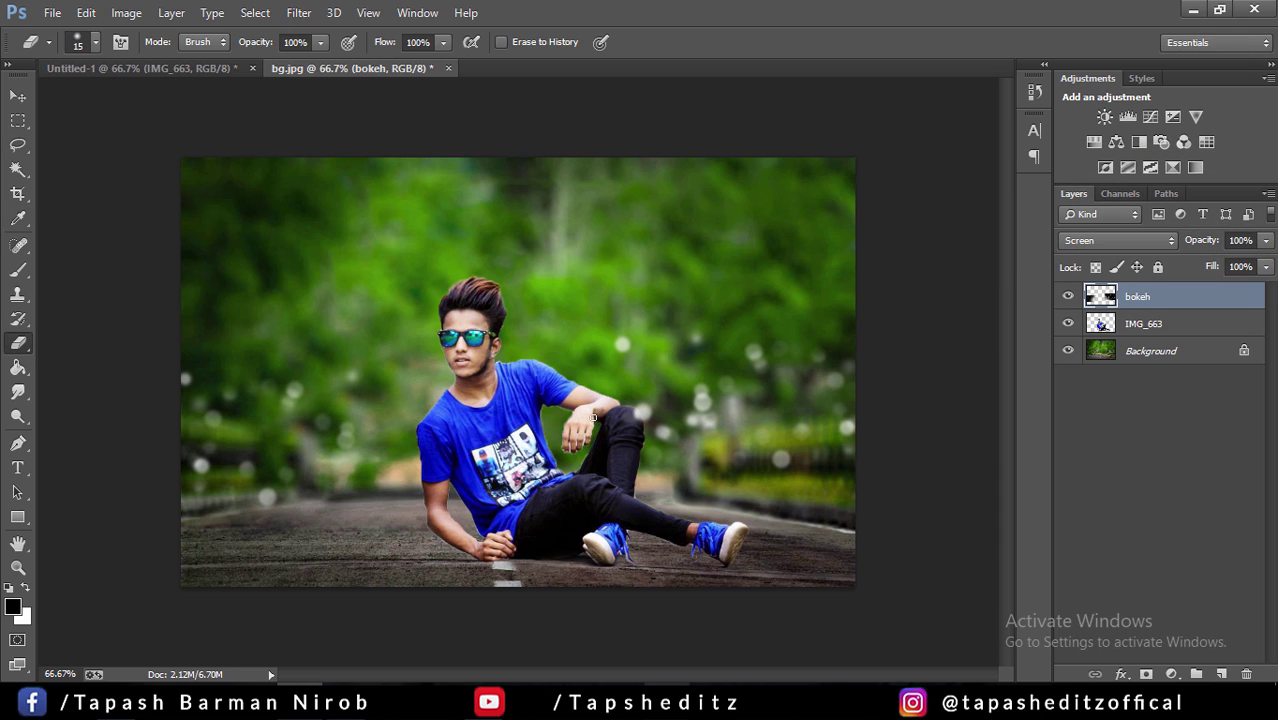
key("bracketright")
key("bracketright")
key("bracketright")
mouse_move(637, 390)
left_mouse_down()
mouse_move(633, 378)
mouse_move(609, 398)
left_mouse_up()
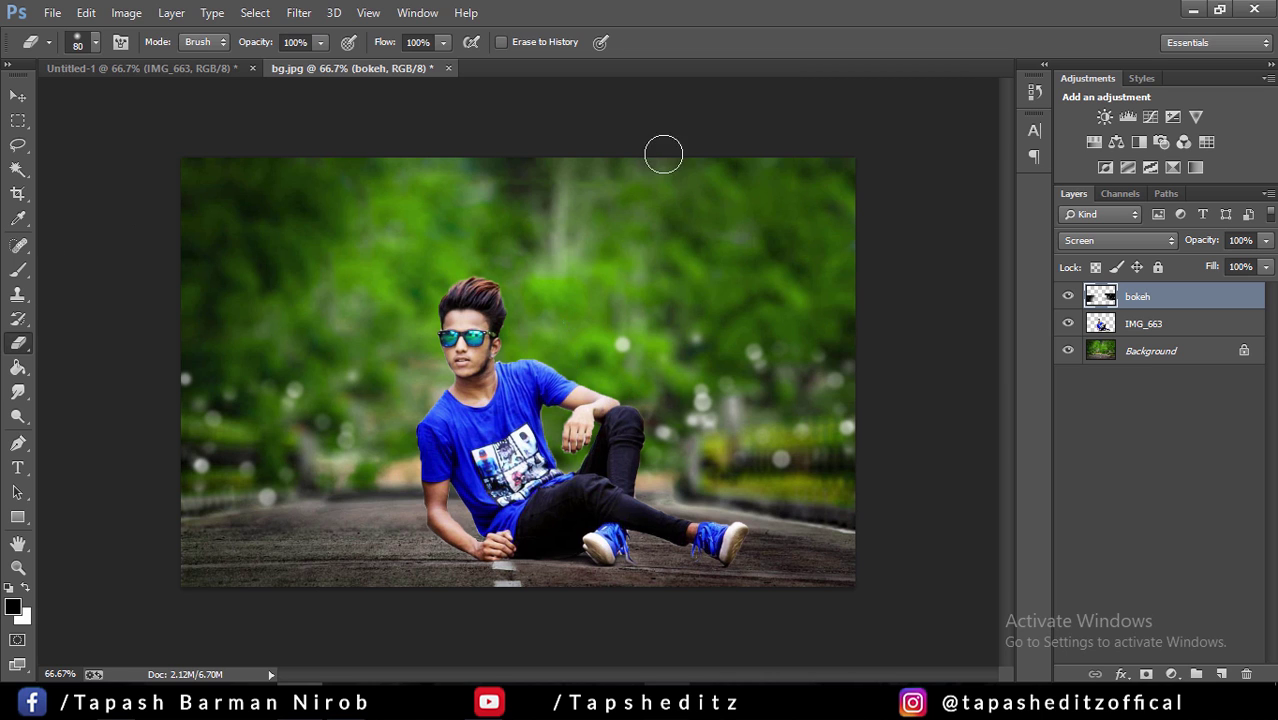
left_click(1165, 351)
left_click(1160, 323)
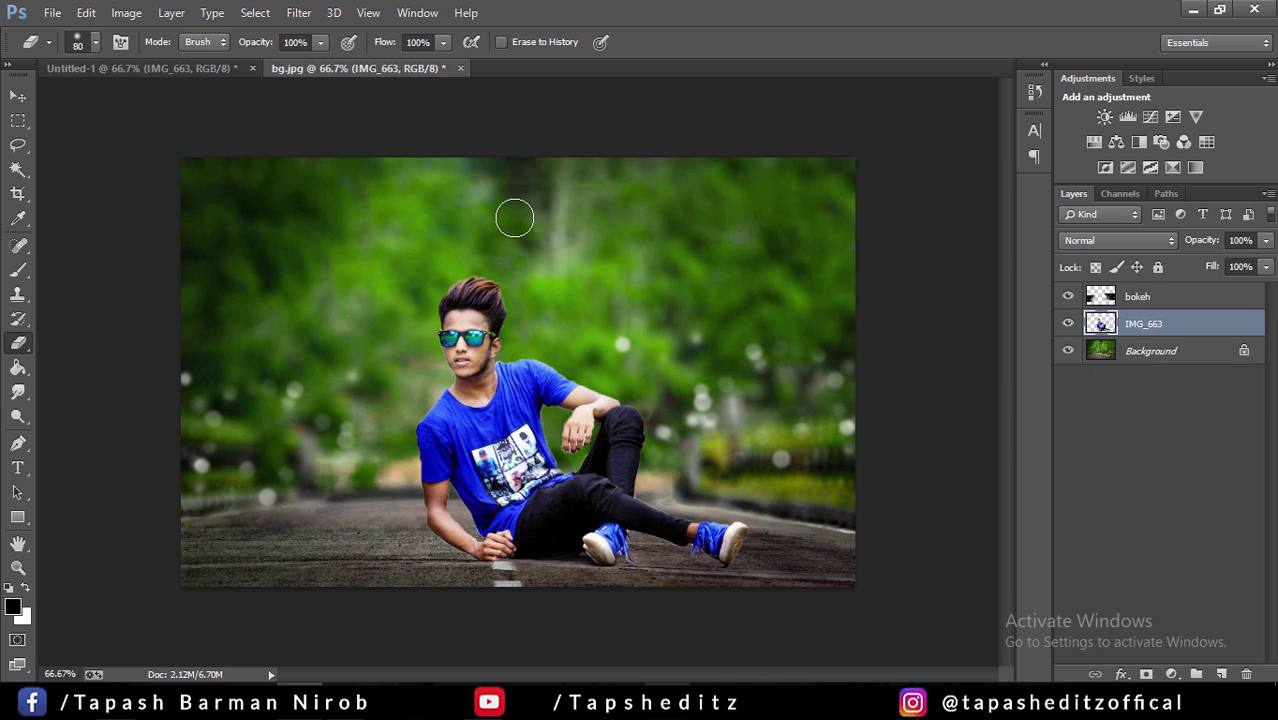
key("ctrl+plus")
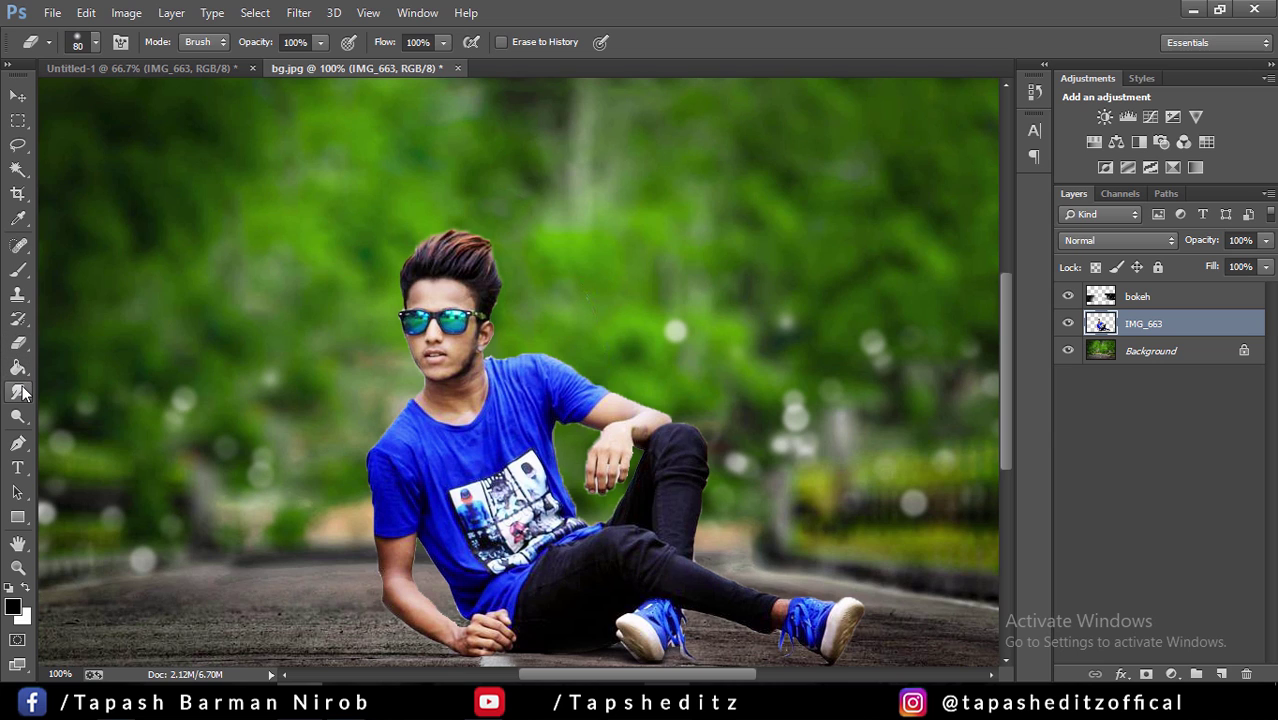
Smudge the left edge of the boy's hair upward on IMG_663 with a size-20 brush
left_click(19, 392)
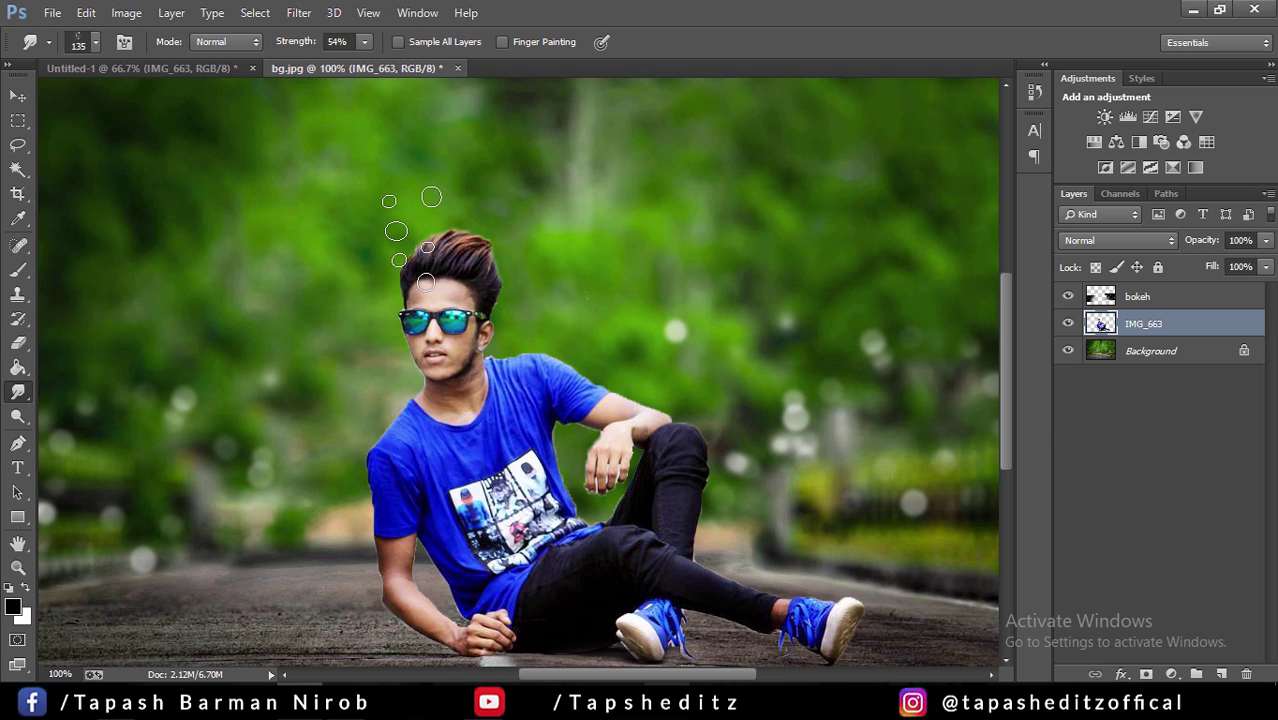
key("bracketleft")
key("bracketleft")
key("bracketleft")
mouse_move(414, 263)
left_mouse_down()
mouse_move(447, 234)
mouse_move(482, 236)
left_mouse_up()
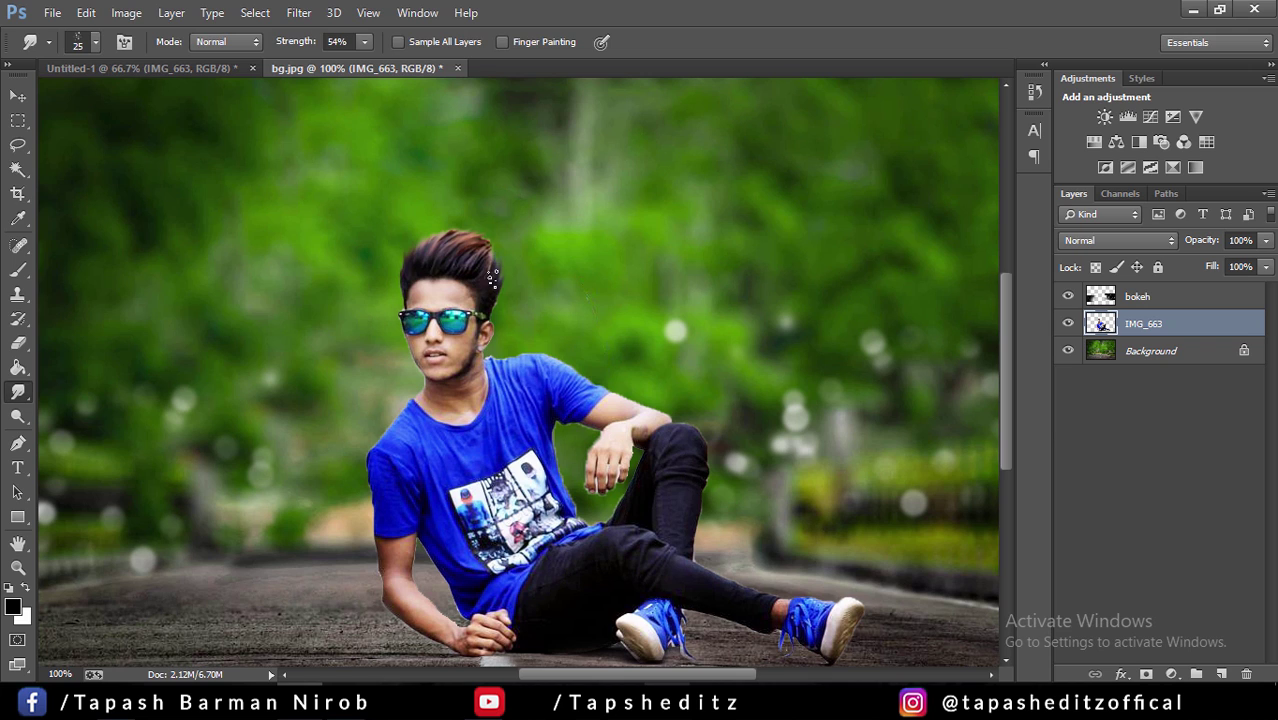
mouse_move(411, 273)
left_mouse_down()
mouse_move(402, 234)
mouse_move(427, 256)
left_mouse_up()
key("ctrl+minus")
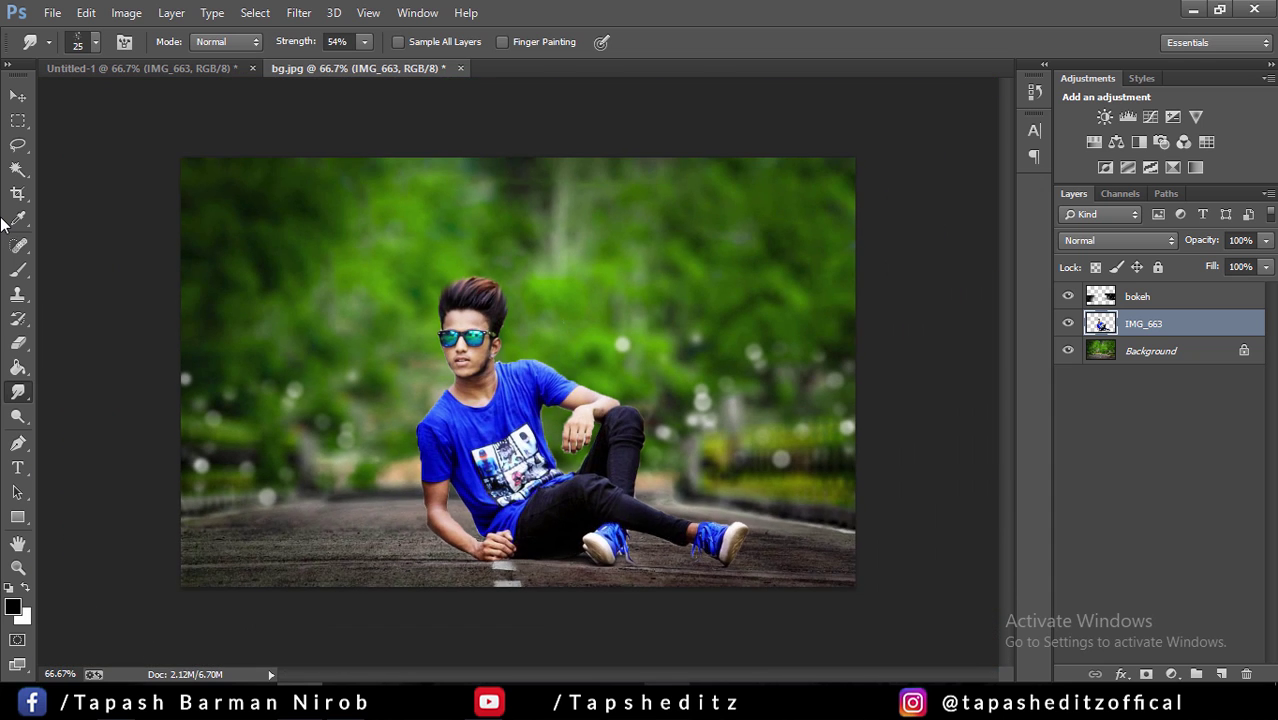
key("ctrl+plus")
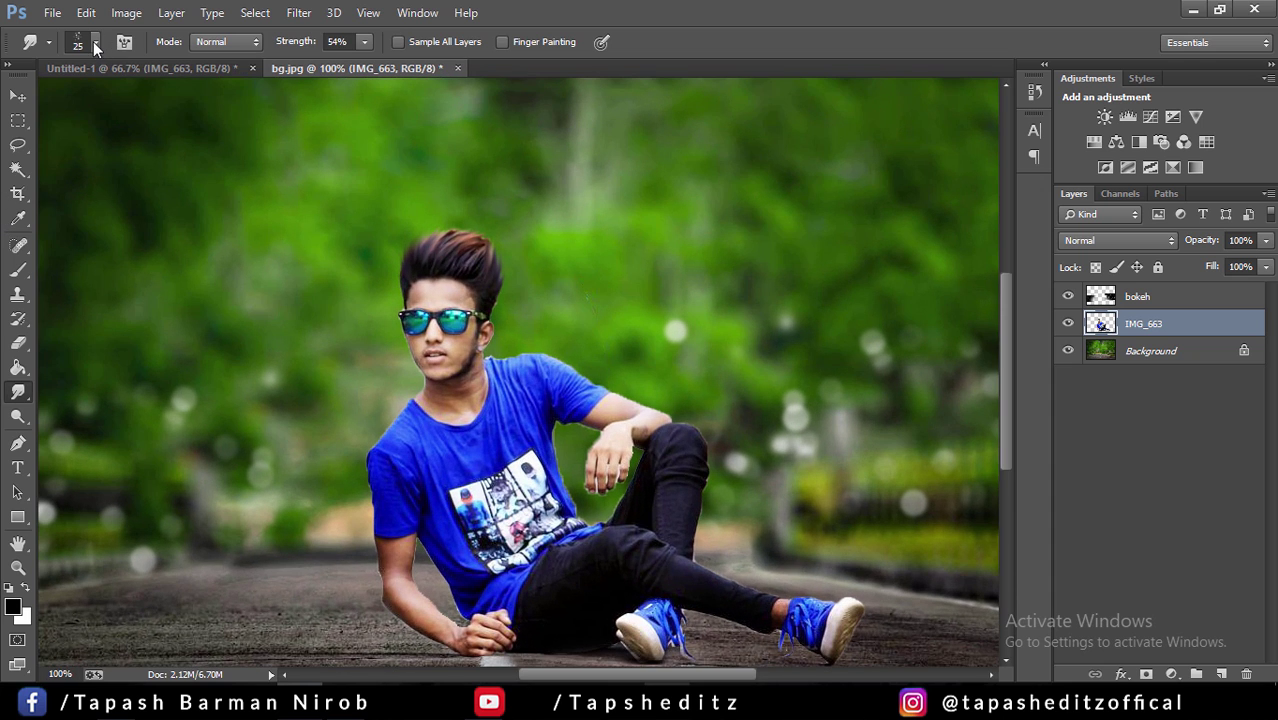
Set the Smudge brush to 65 px and its strength to 12%
left_click(94, 43)
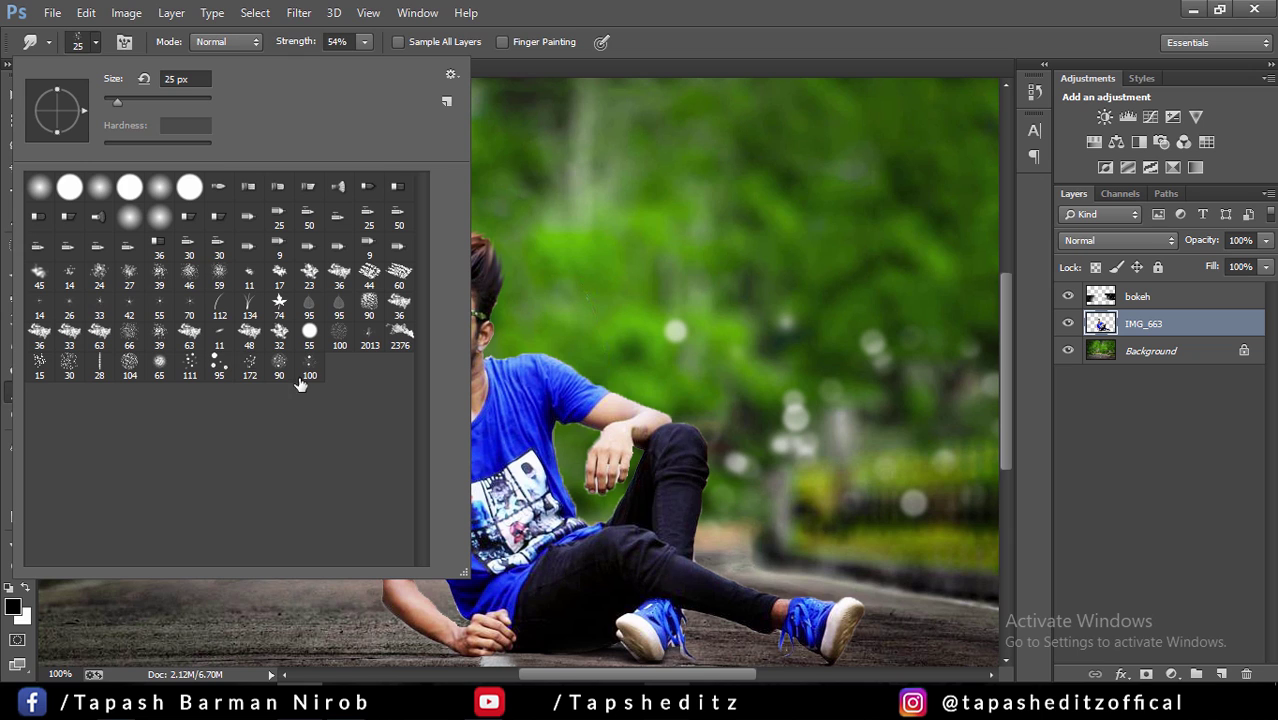
left_click(160, 370)
left_click(708, 285)
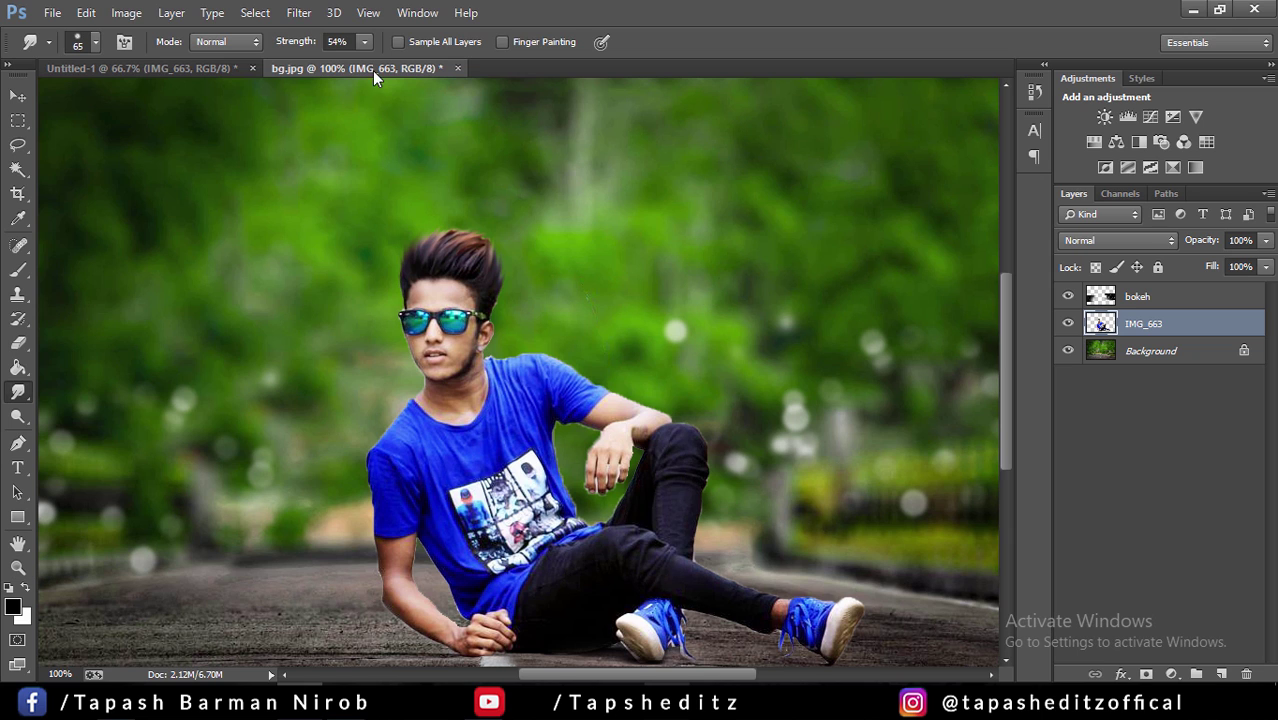
left_click(360, 46)
left_click_drag(320, 65, 323, 65)
left_click(552, 140)
key("bracketleft")
key("bracketleft")
key("bracketleft")
key("bracketleft")
key("bracketleft")
Smudge the boy's left arm and hand edges at 18% strength with a 20–30 px brush
key("bracketright")
left_click_drag(394, 578, 378, 559)
left_click(364, 44)
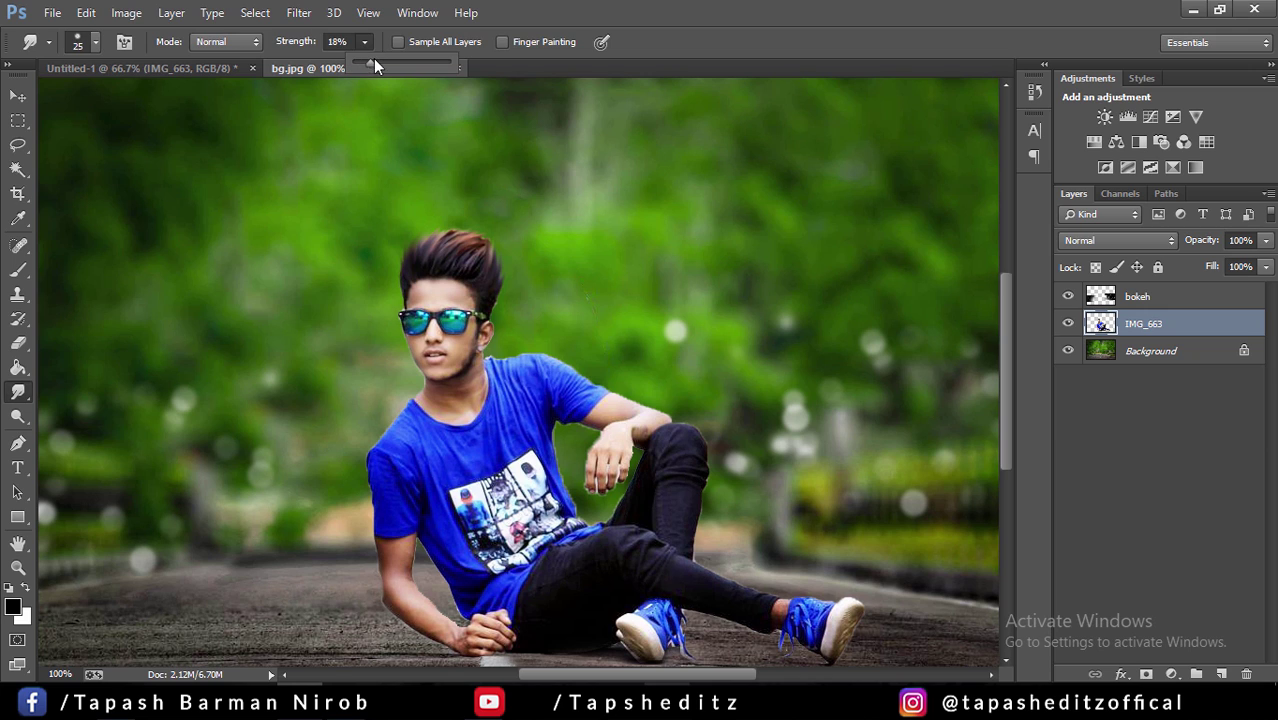
left_click(405, 548)
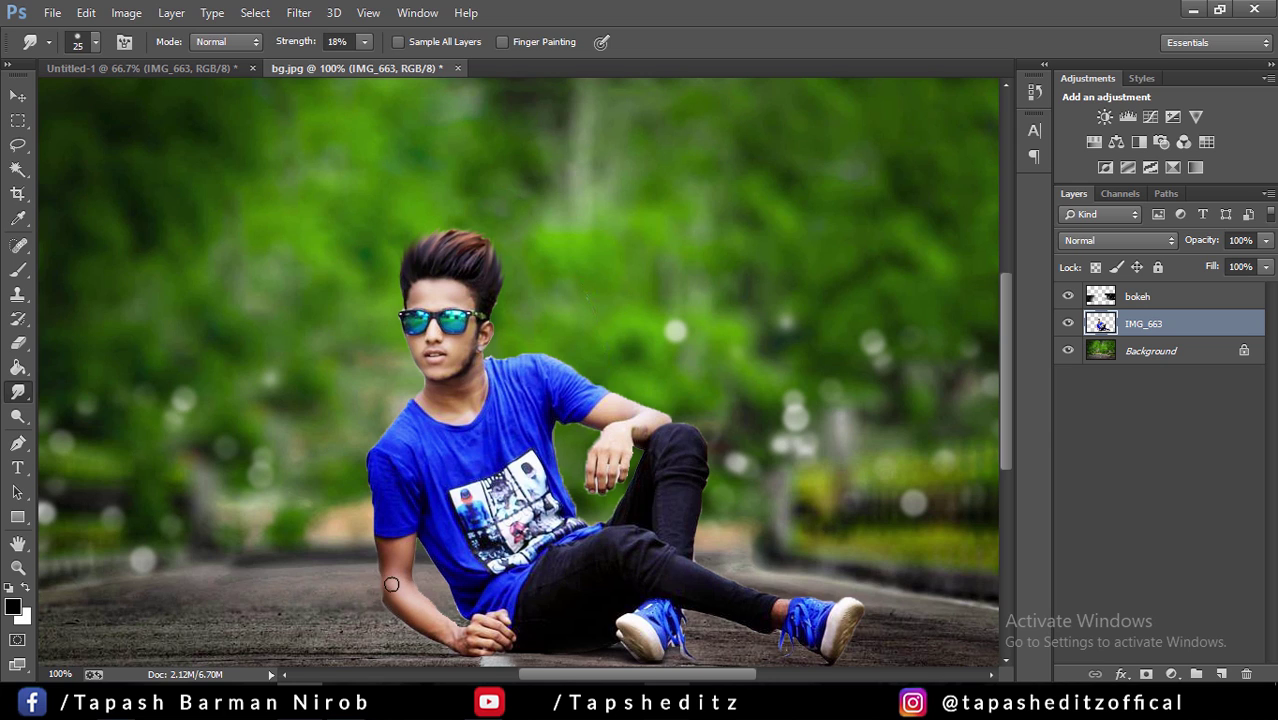
left_click_drag(391, 584, 385, 594)
key("bracketright")
mouse_move(622, 469)
left_mouse_down()
mouse_move(626, 425)
mouse_move(580, 422)
mouse_move(653, 422)
left_mouse_up()
key("bracketleft")
key("ctrl+minus")
key("ctrl+minus")
key("ctrl+plus")
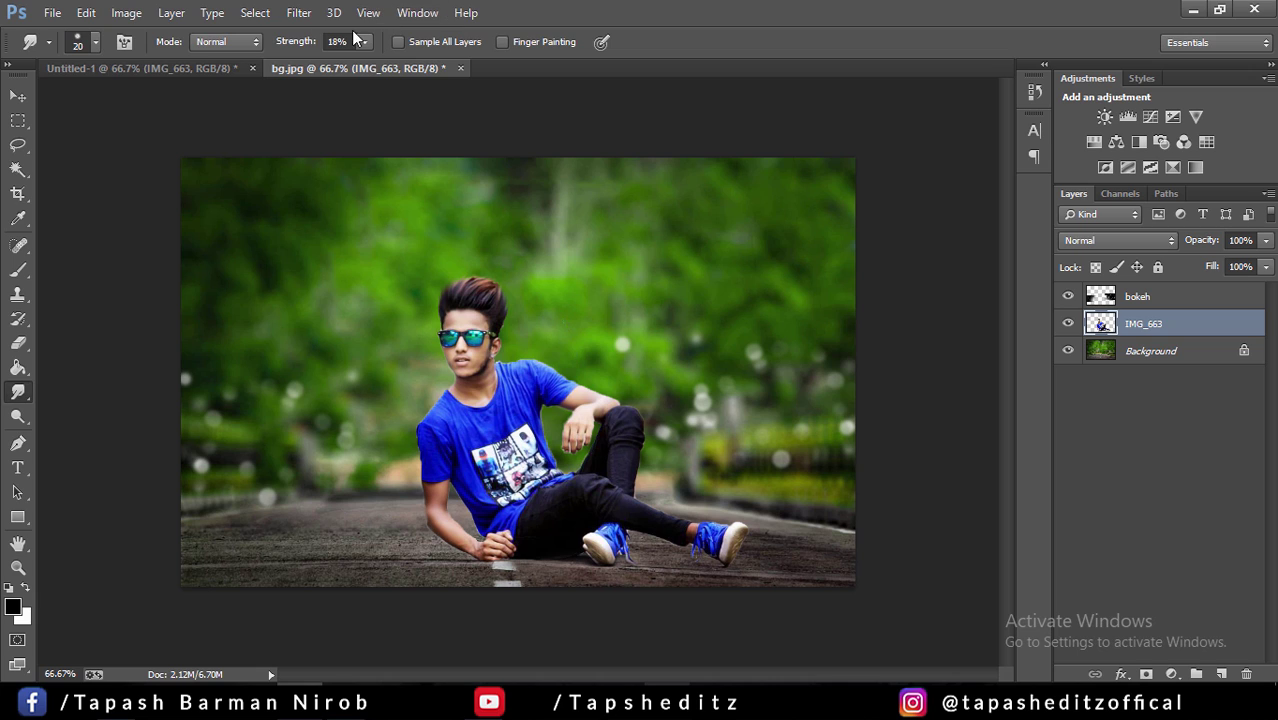
Stamp all visible layers into a new merged Layer 1 on top
left_click(1163, 300, "shift")
left_click(1163, 347, "shift")
key("ctrl+alt+e")
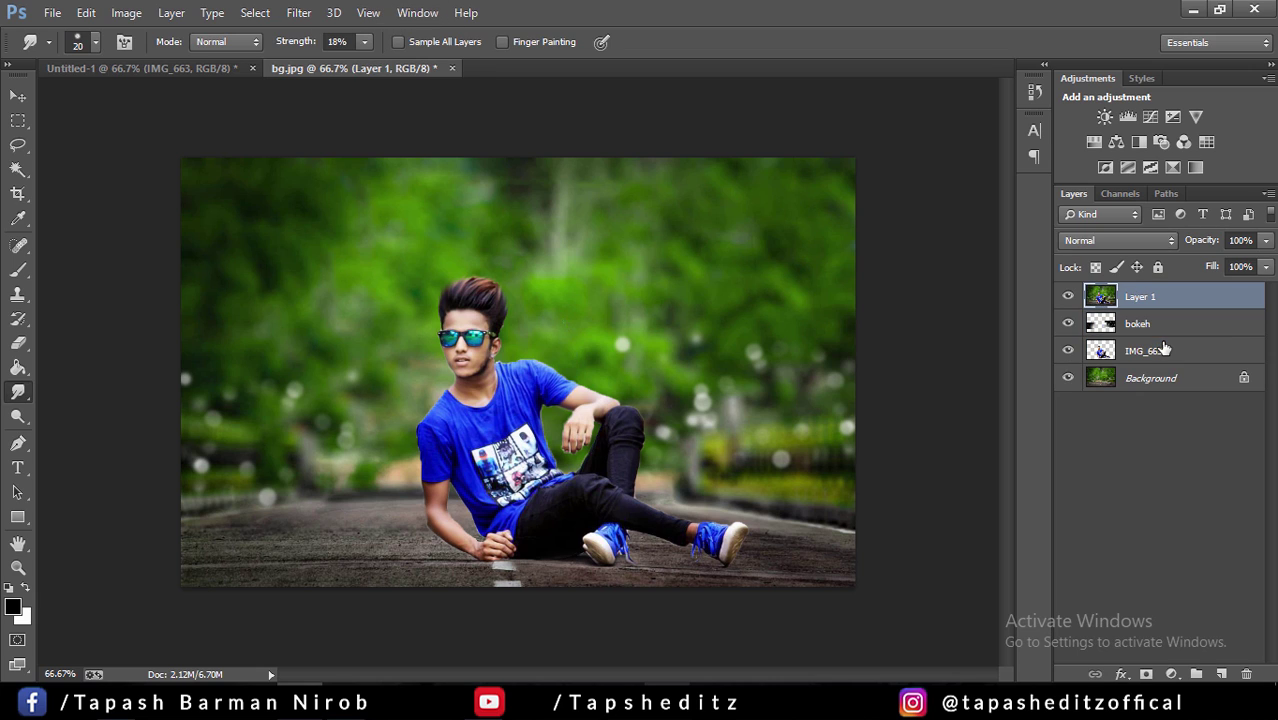
Unlock the Background and group IMG_663, bokeh and Layer 0 into Group 1
left_click(1165, 348)
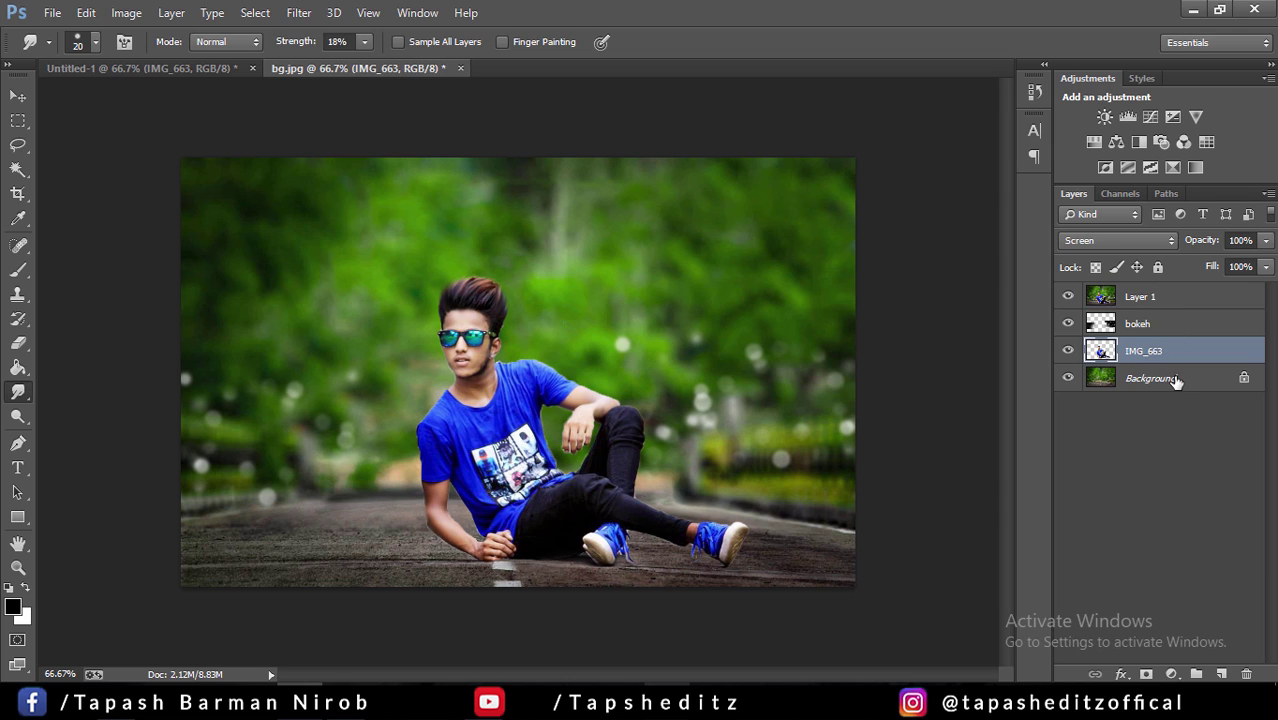
left_click(1165, 323, "ctrl")
left_click(1175, 380, "shift")
left_click_drag(1178, 385, 1197, 673)
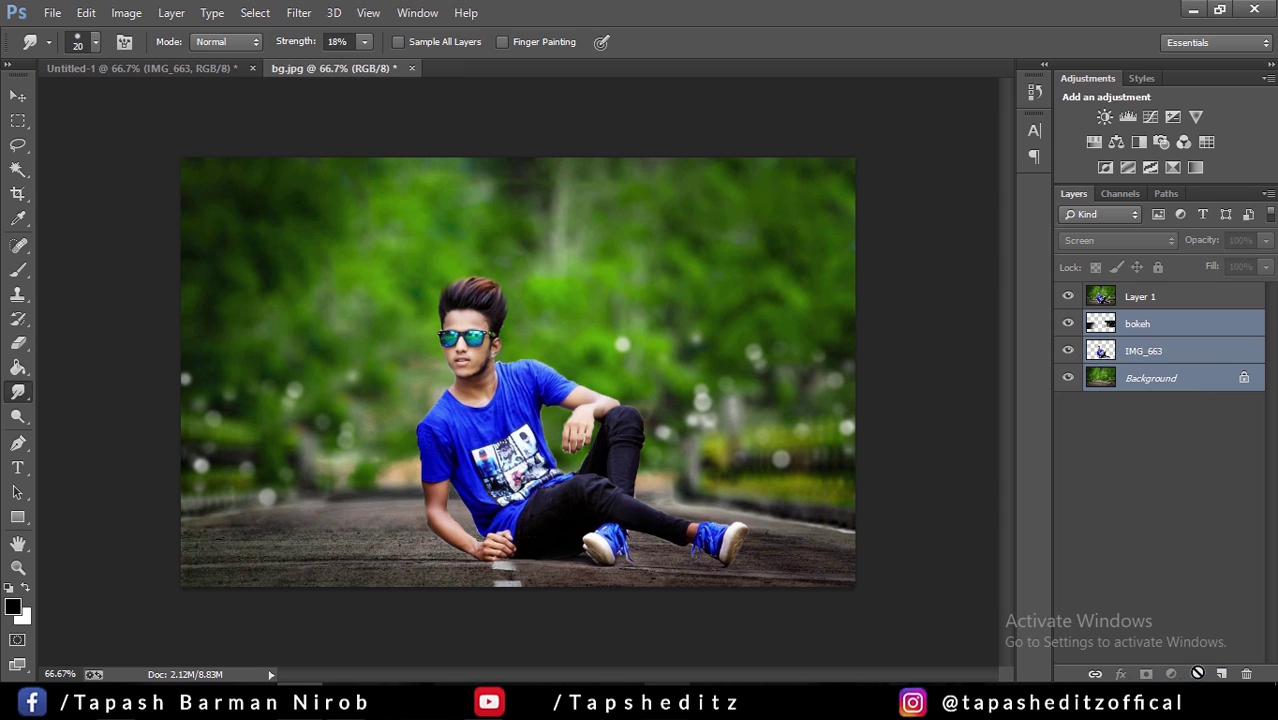
left_click(1244, 378)
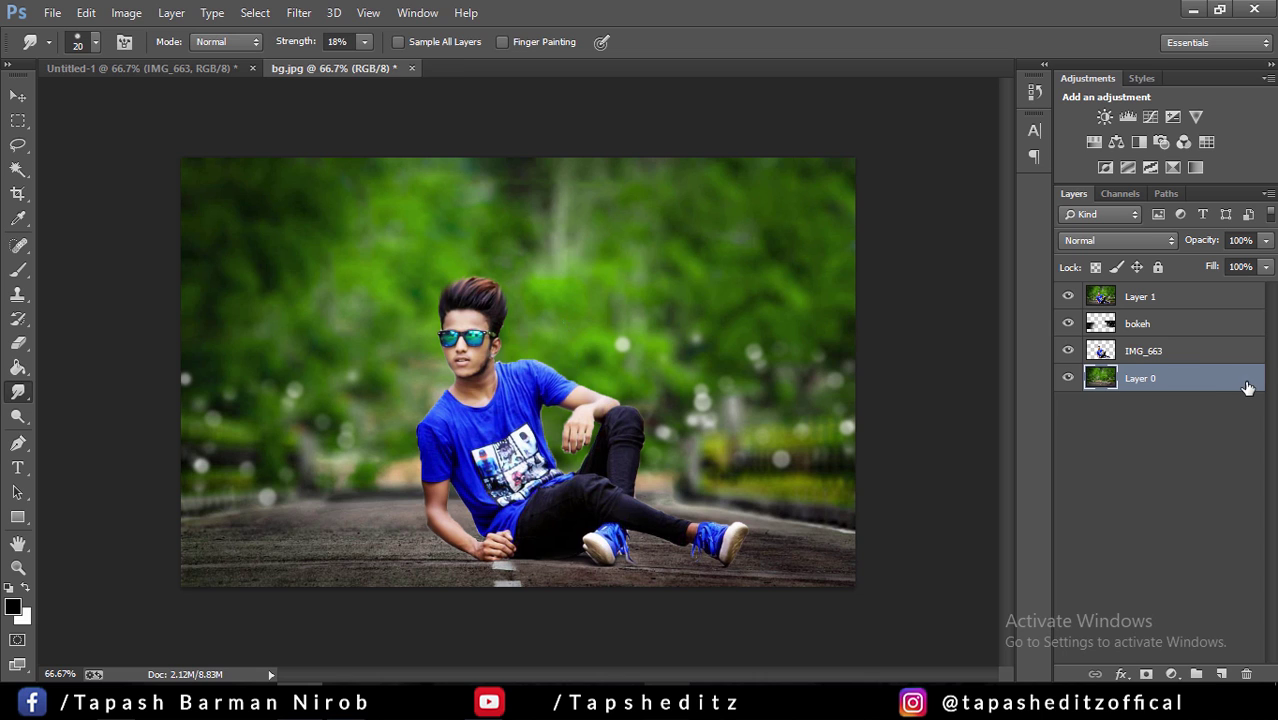
left_click(1183, 340, "ctrl")
mouse_move(1164, 388)
left_mouse_down()
mouse_move(1221, 619)
mouse_move(1196, 673)
left_mouse_up()
Open the Camera Raw filter on the merged Layer 1
left_click(1140, 297)
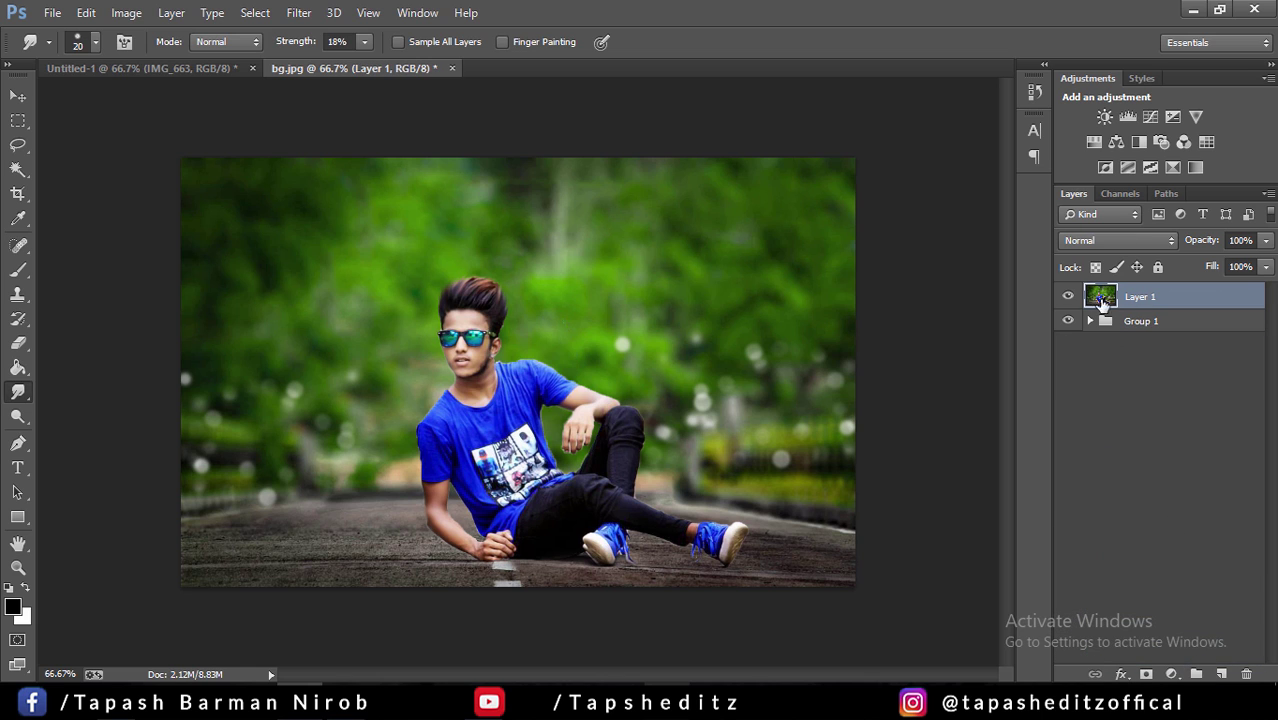
left_click(299, 13)
left_click(327, 121)
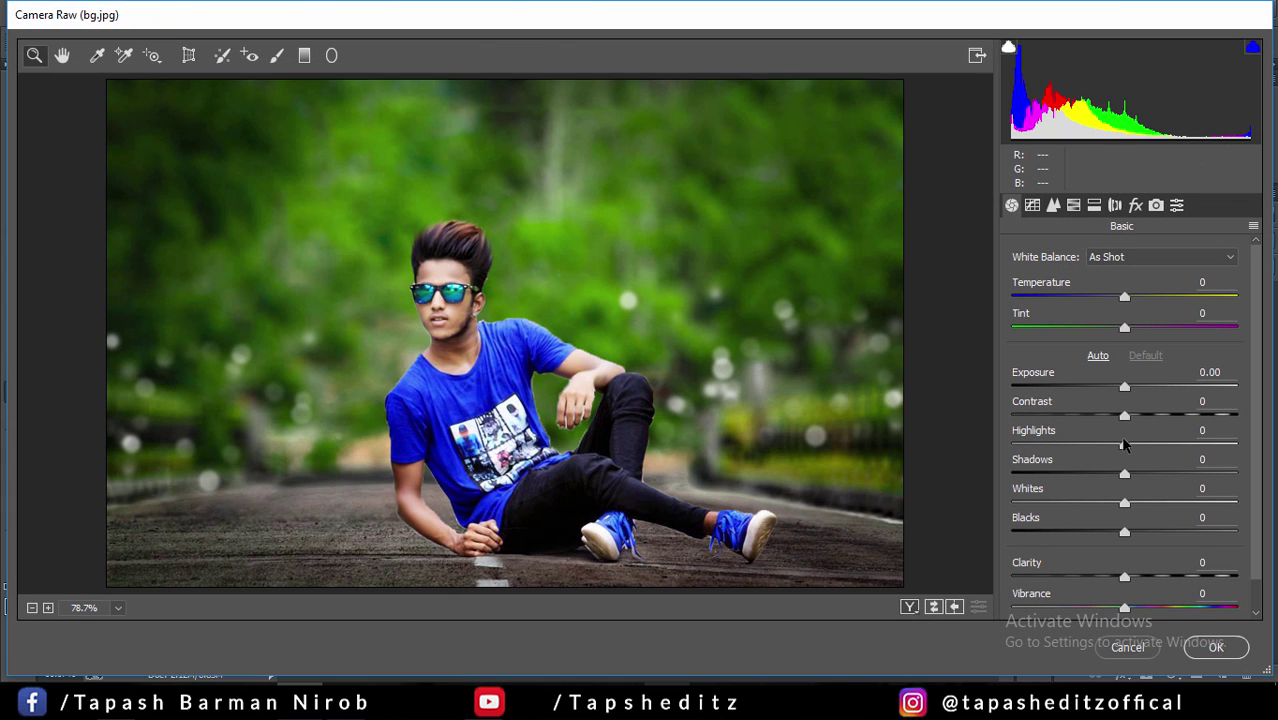
Set Highlights +12, Clarity +8, Blacks -4, Sharpening 48 and Orange luminance +13
left_click_drag(1123, 445, 1134, 445)
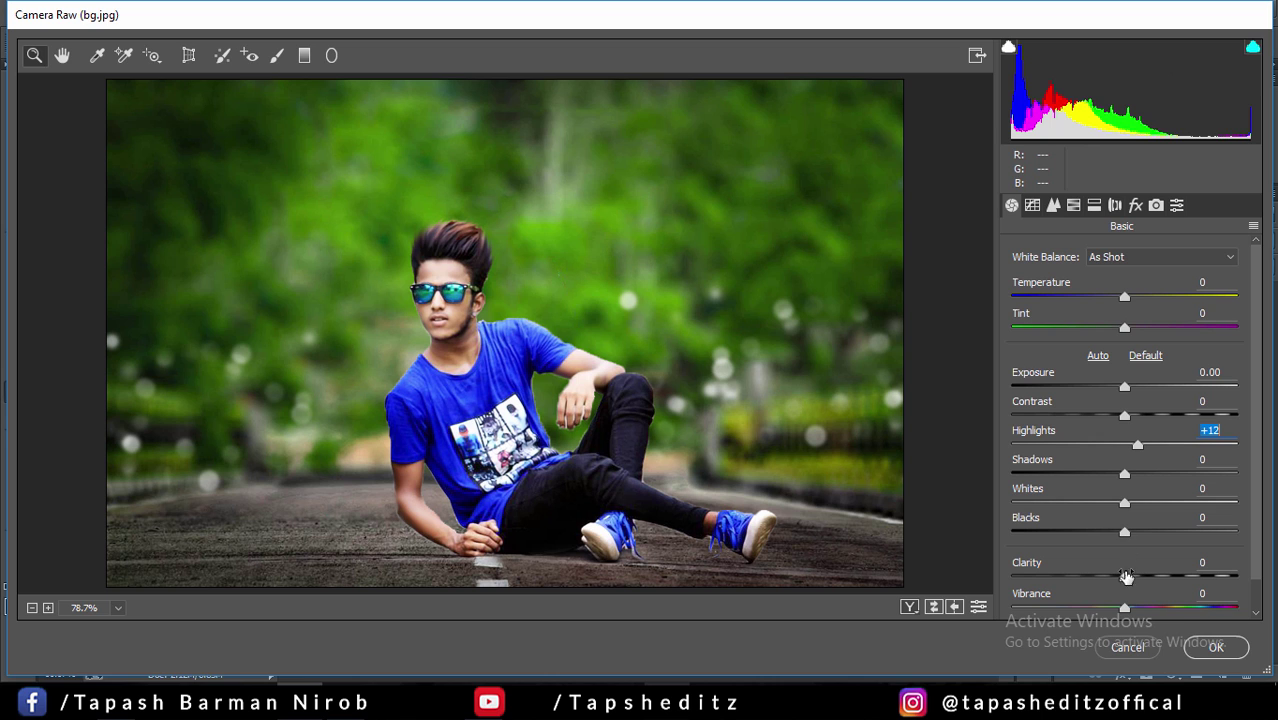
left_click_drag(1125, 577, 1133, 577)
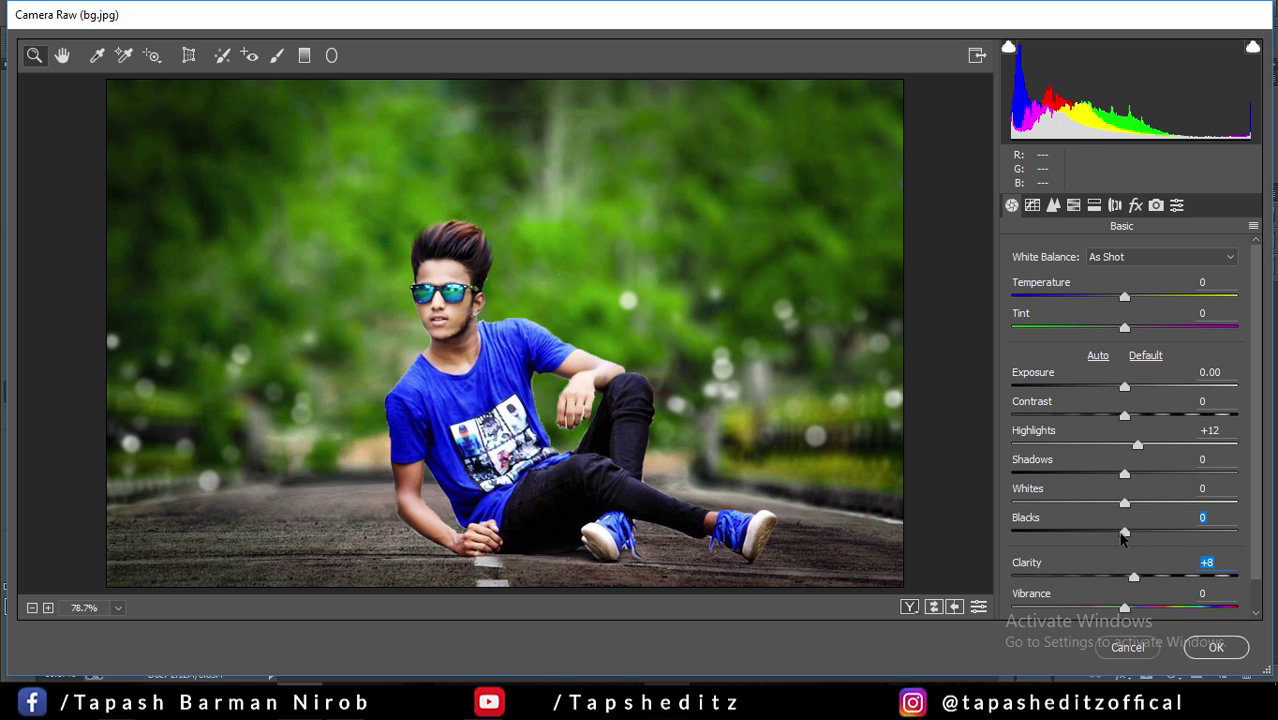
left_click_drag(1124, 532, 1119, 532)
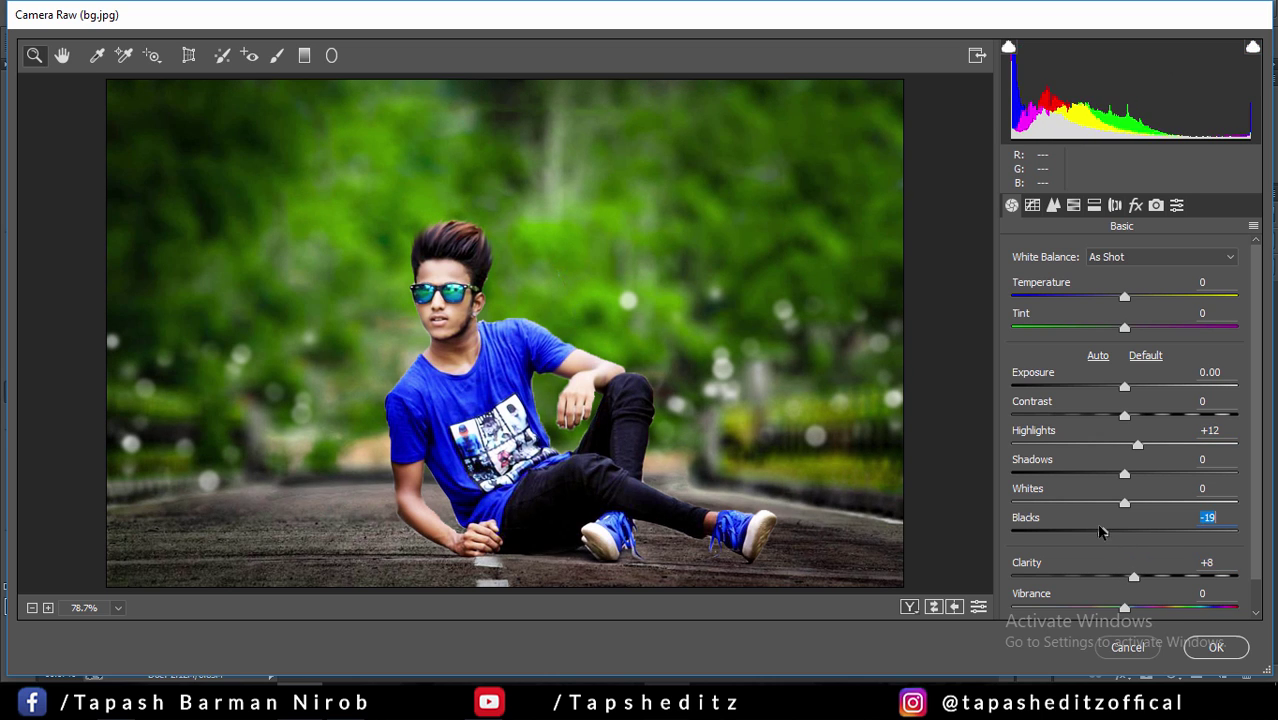
left_click(1053, 205)
left_click_drag(1077, 284, 1084, 284)
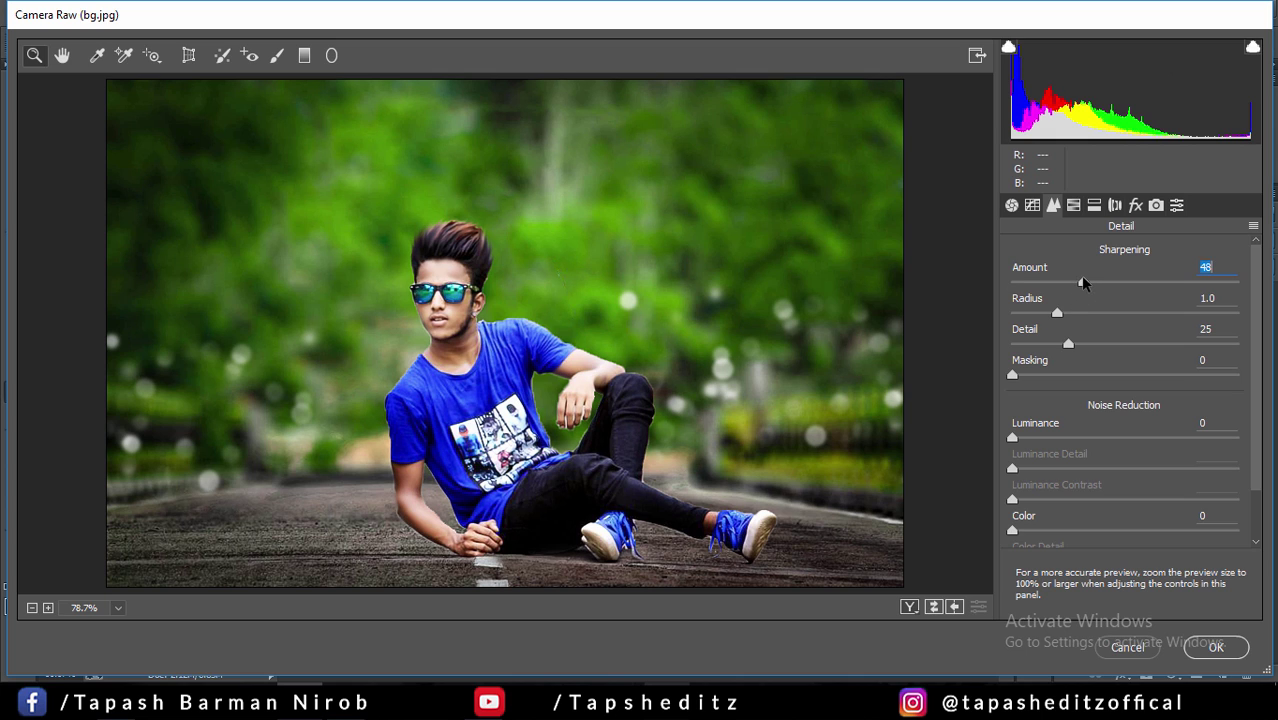
left_click(1073, 205)
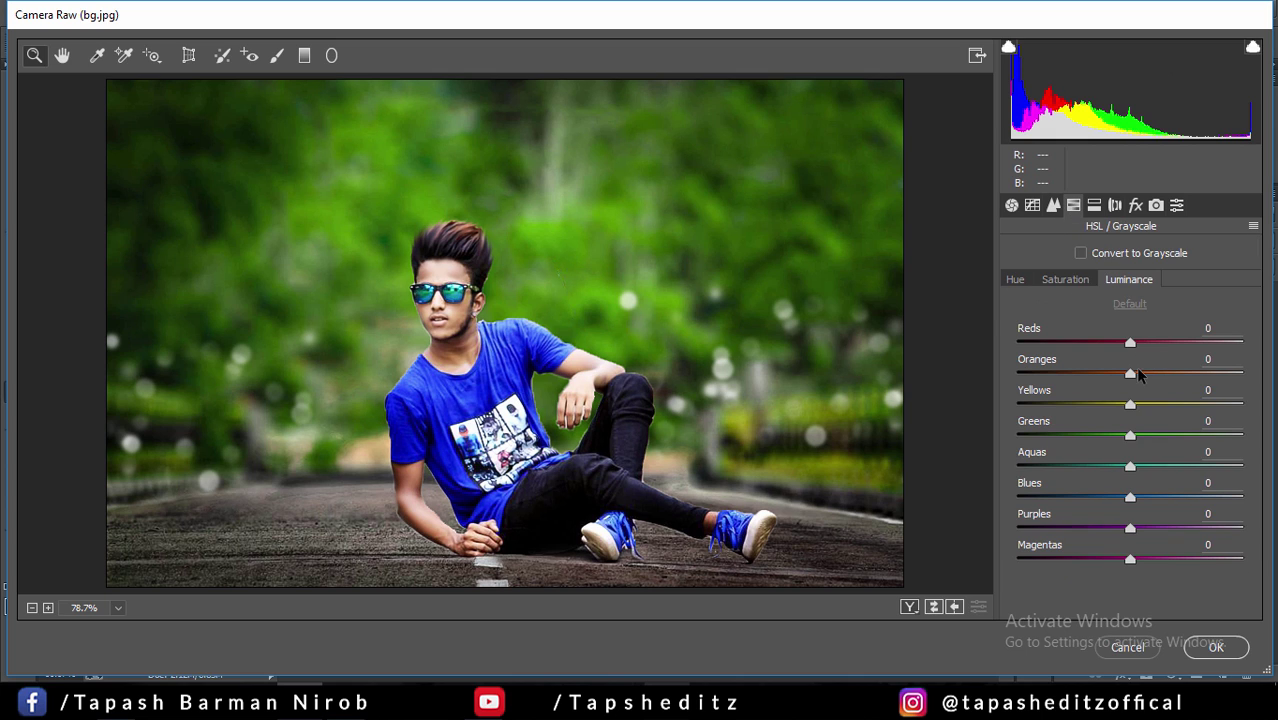
left_click_drag(1131, 373, 1147, 373)
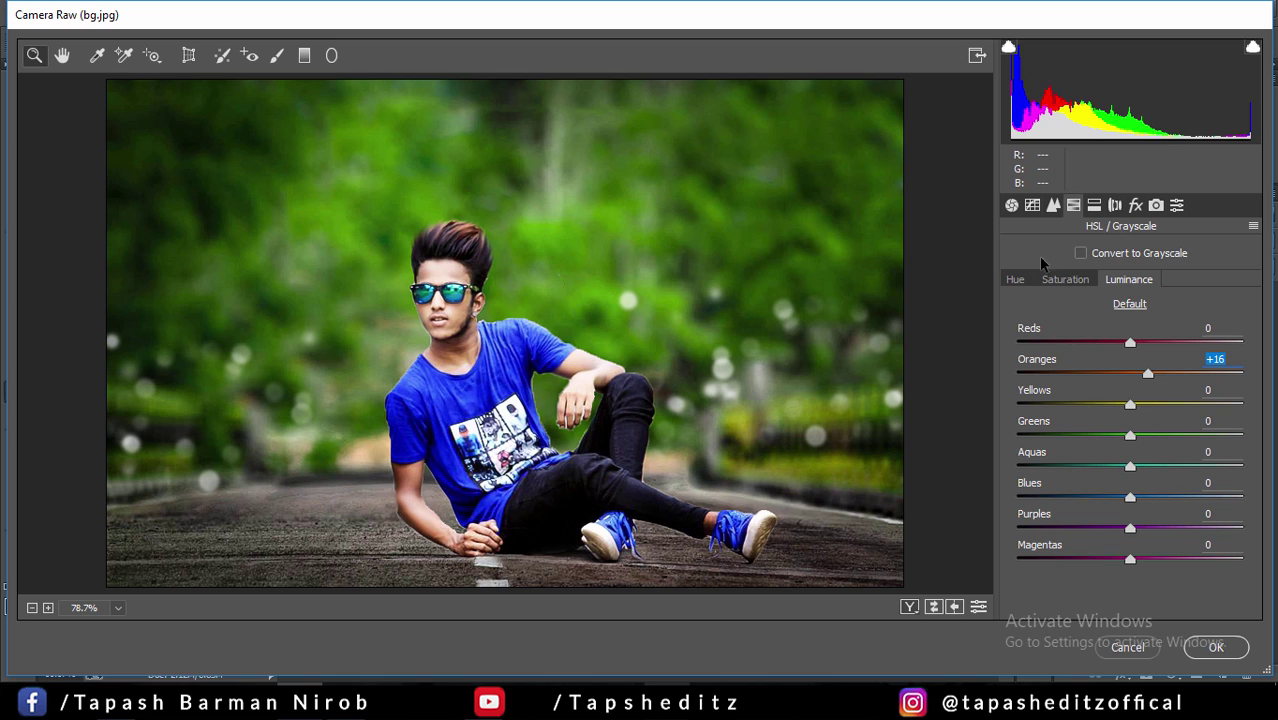
Strongly desaturate the yellows and shift the hues of the greens and blues
left_click(1027, 285)
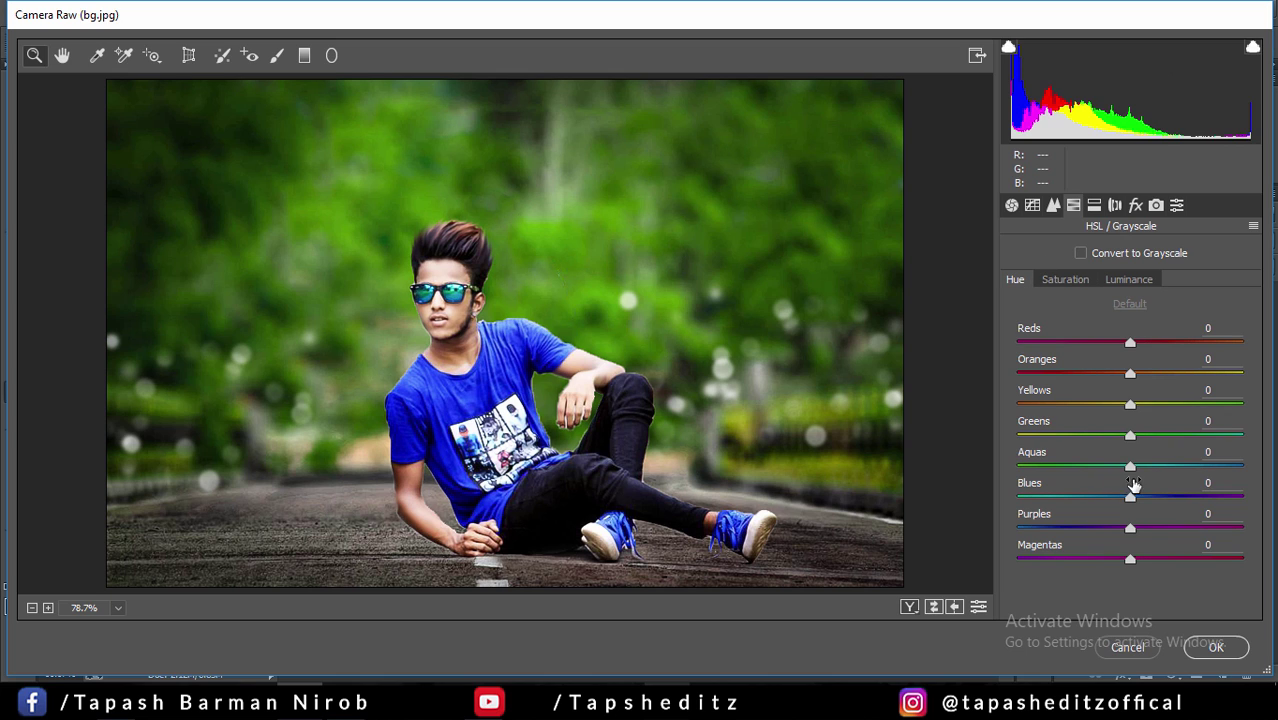
left_click(1060, 282)
left_click_drag(1130, 404, 1018, 404)
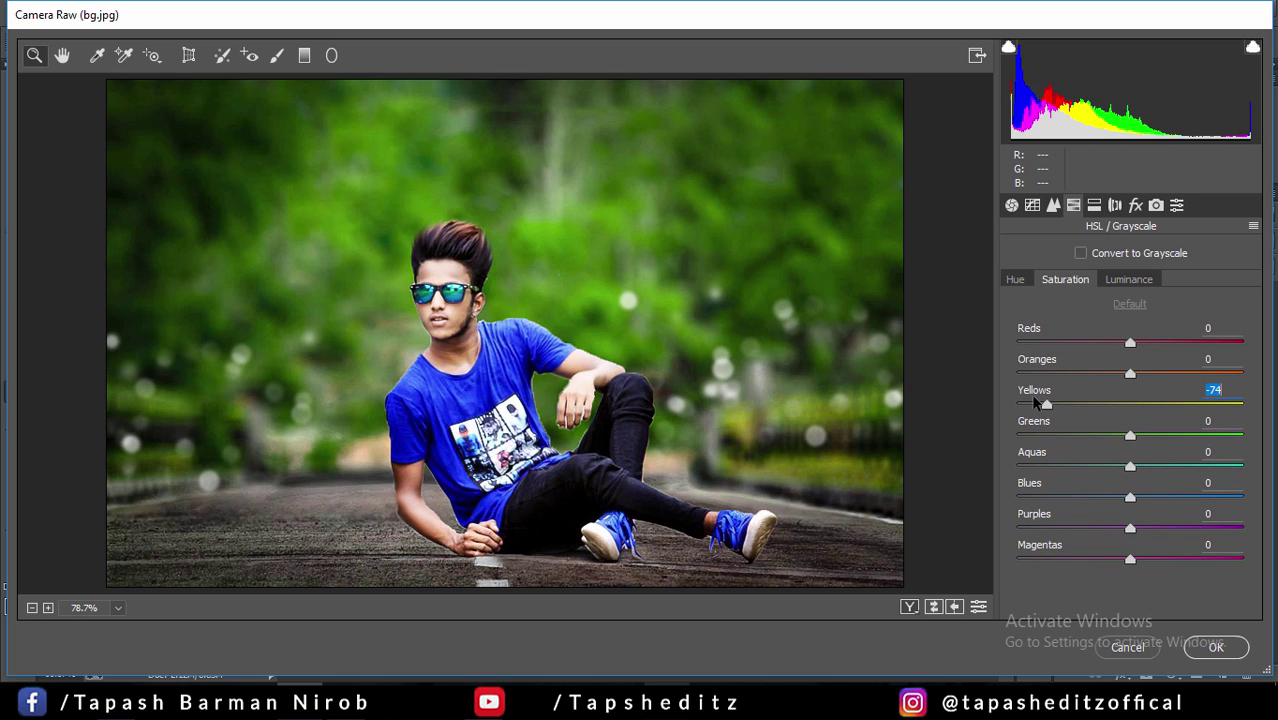
left_click(1016, 280)
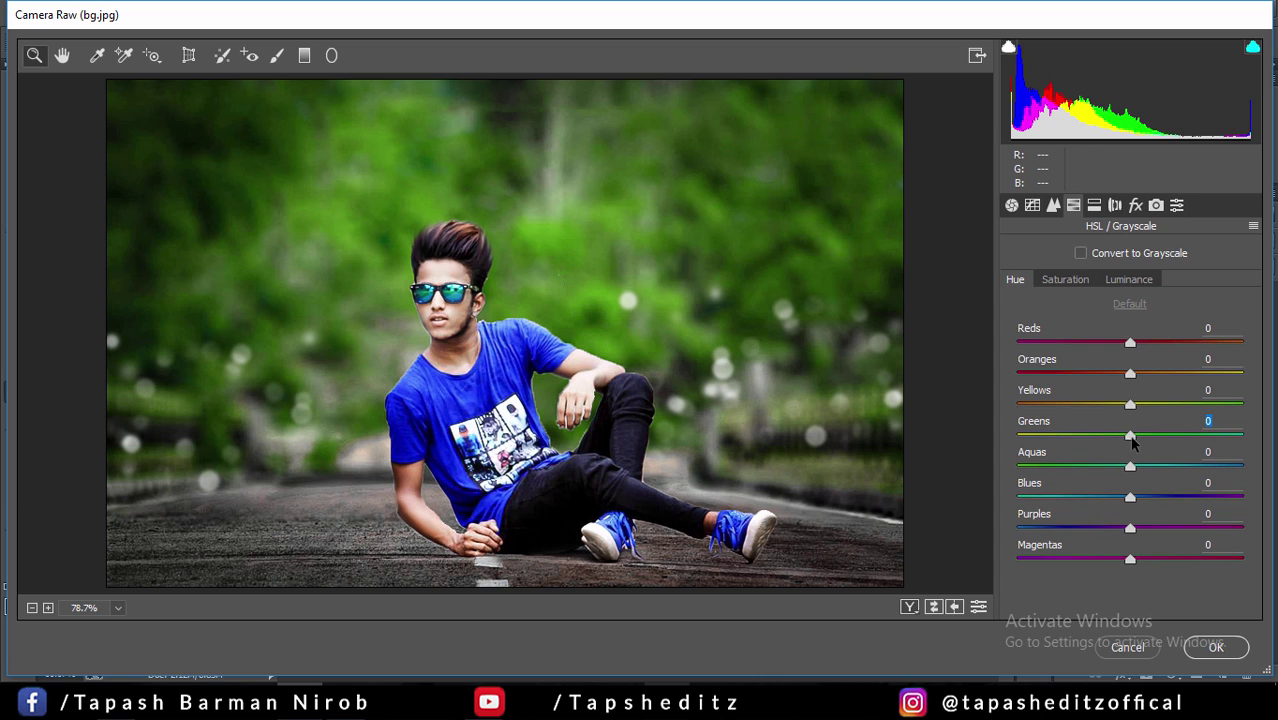
mouse_move(1131, 440)
left_mouse_down()
mouse_move(1157, 440)
mouse_move(1142, 438)
mouse_move(1153, 405)
left_mouse_up()
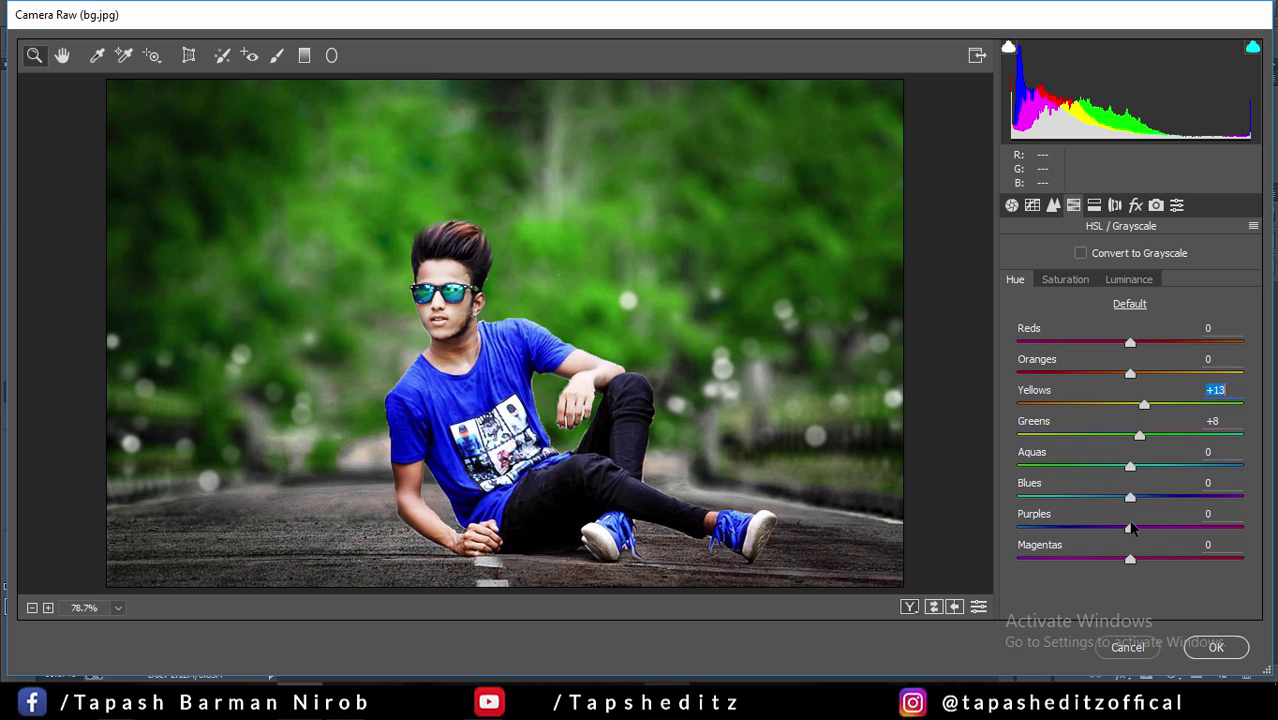
mouse_move(1131, 497)
left_mouse_down()
mouse_move(1104, 497)
mouse_move(1118, 500)
left_mouse_up()
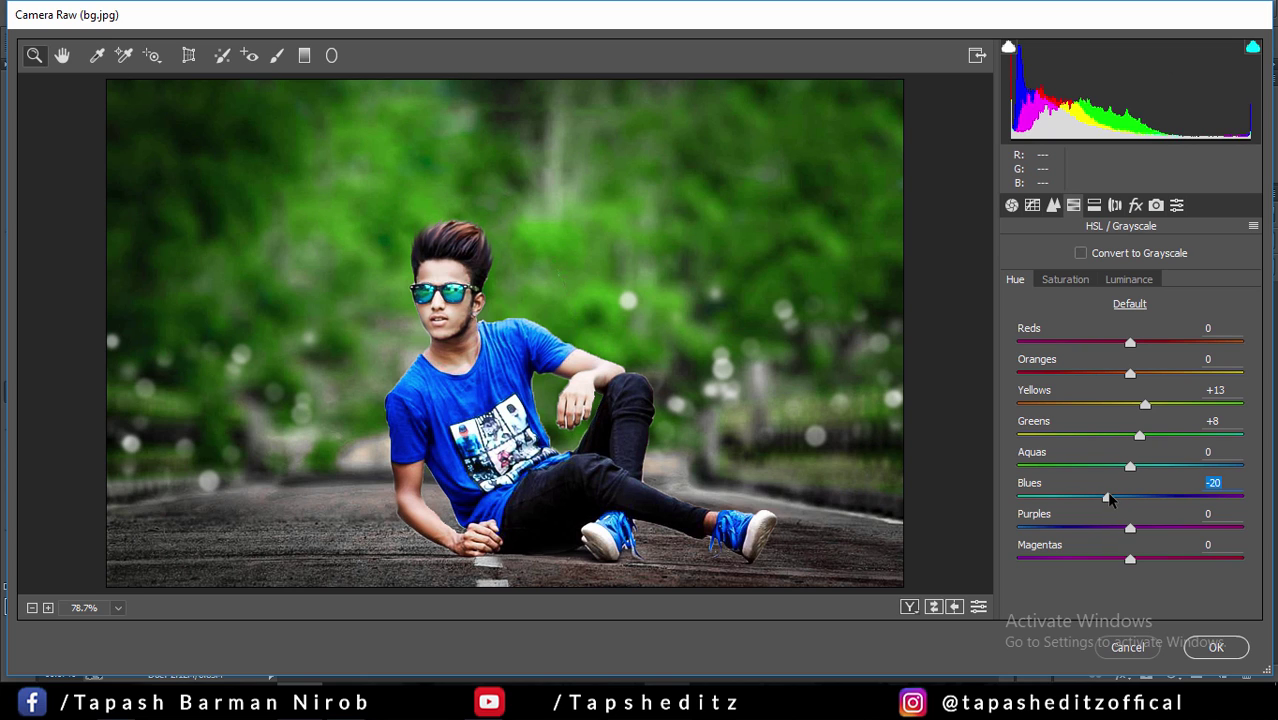
Set sharpening to 0, luminance noise reduction to 14, lower Dehaze slightly, and apply
left_click(1130, 278)
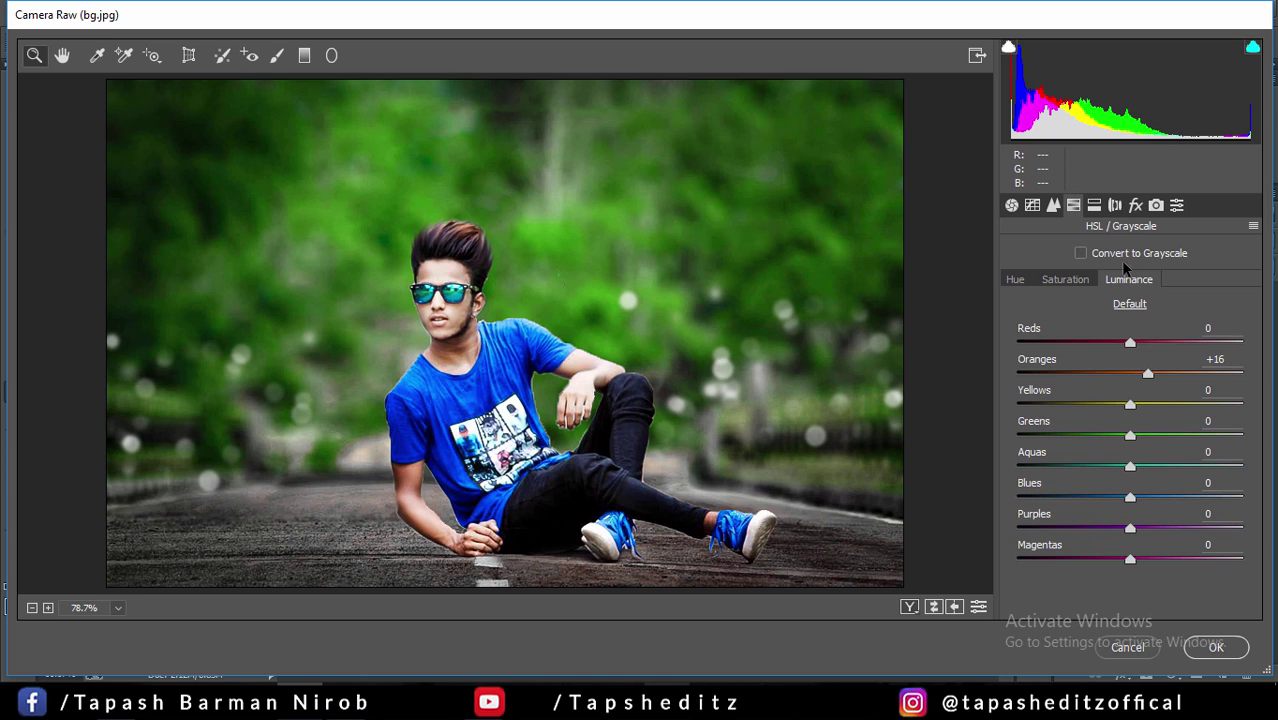
left_click(1054, 205)
left_click_drag(1075, 286, 982, 292)
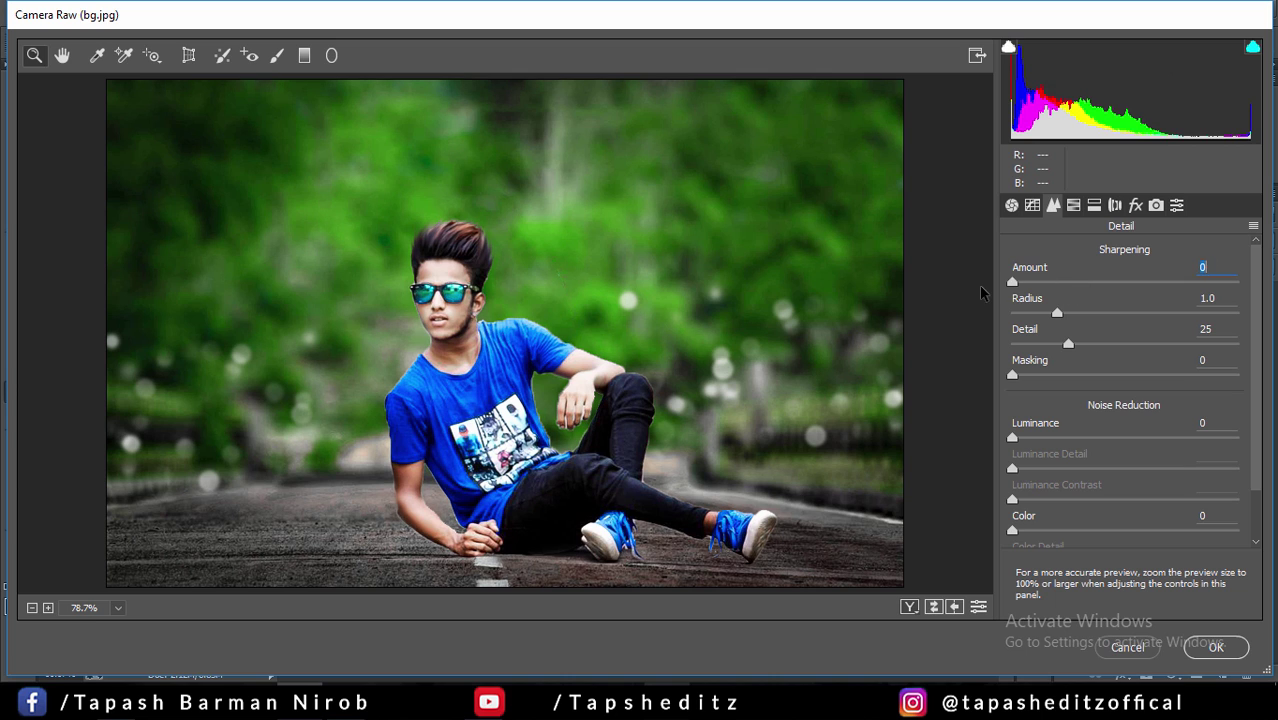
left_click(1040, 438)
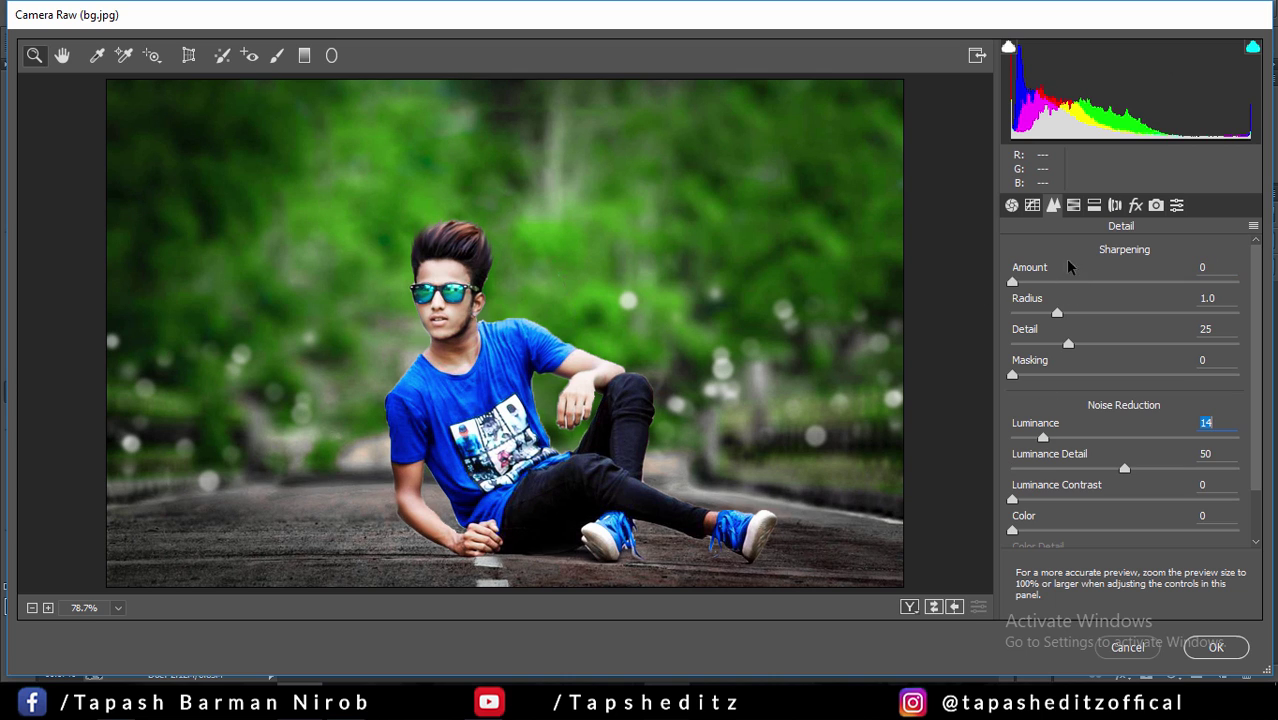
left_click(1135, 205)
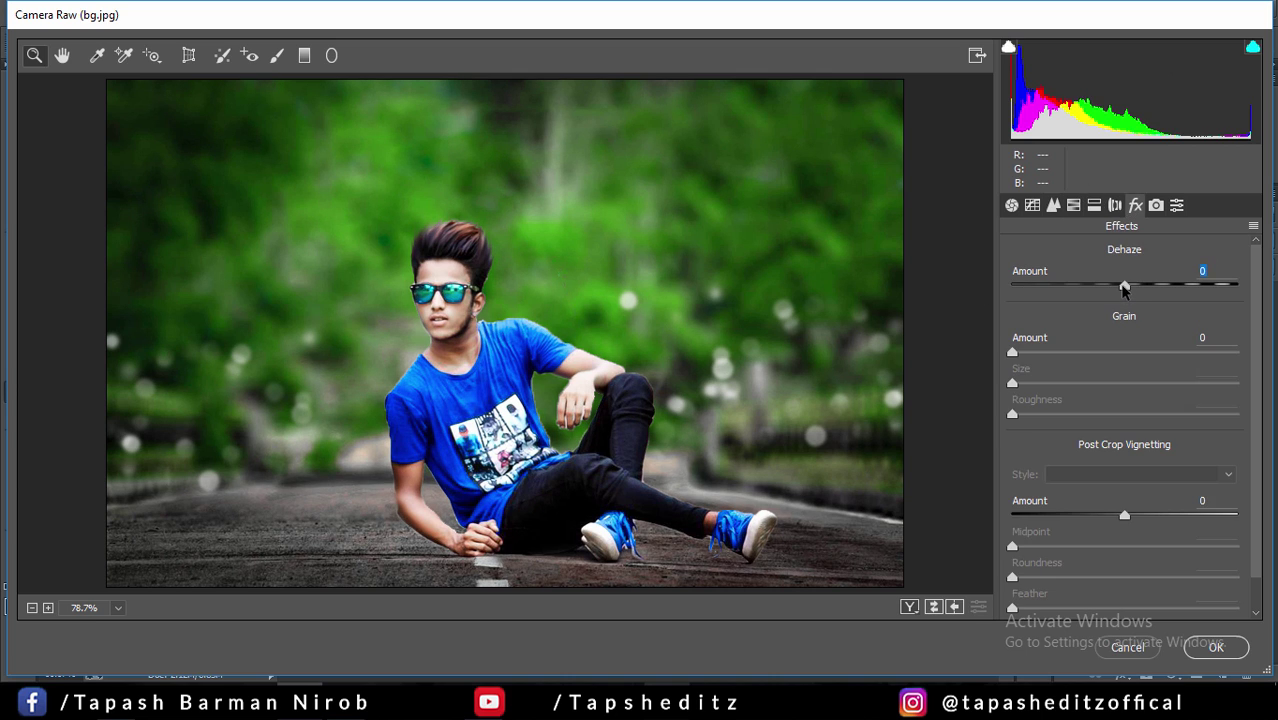
mouse_move(1124, 288)
left_mouse_down()
mouse_move(1109, 288)
mouse_move(1124, 288)
left_mouse_up()
left_click(1226, 651)
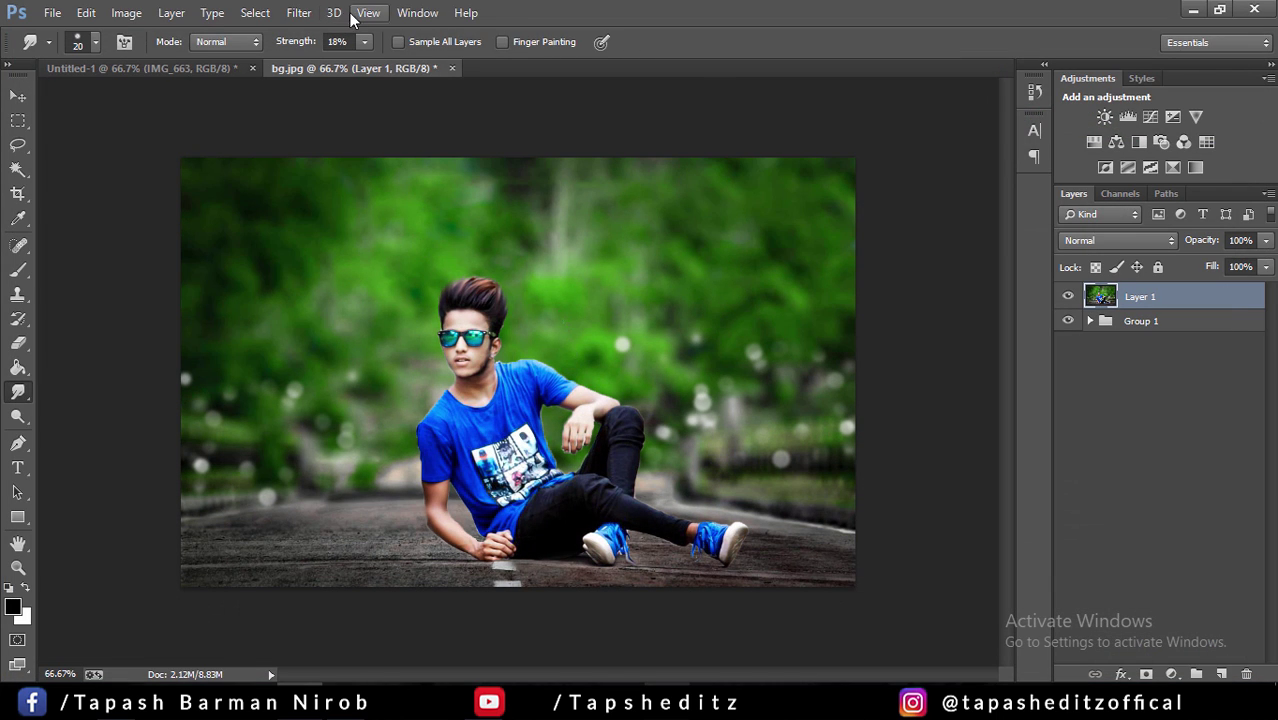
Apply Color Efex Pro 3.0 Tonal Contrast with tweaked midtone contrast and lower saturation as a new layer
left_click(298, 12)
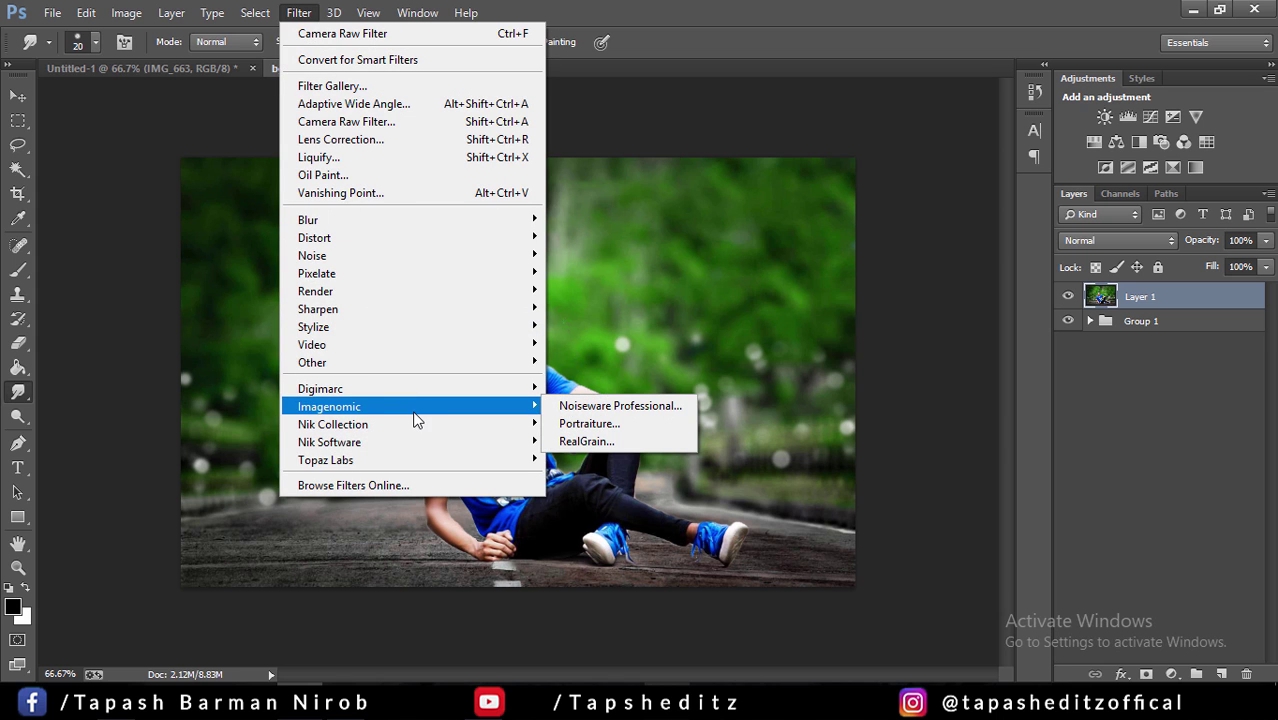
mouse_move(329, 442)
left_click(620, 441)
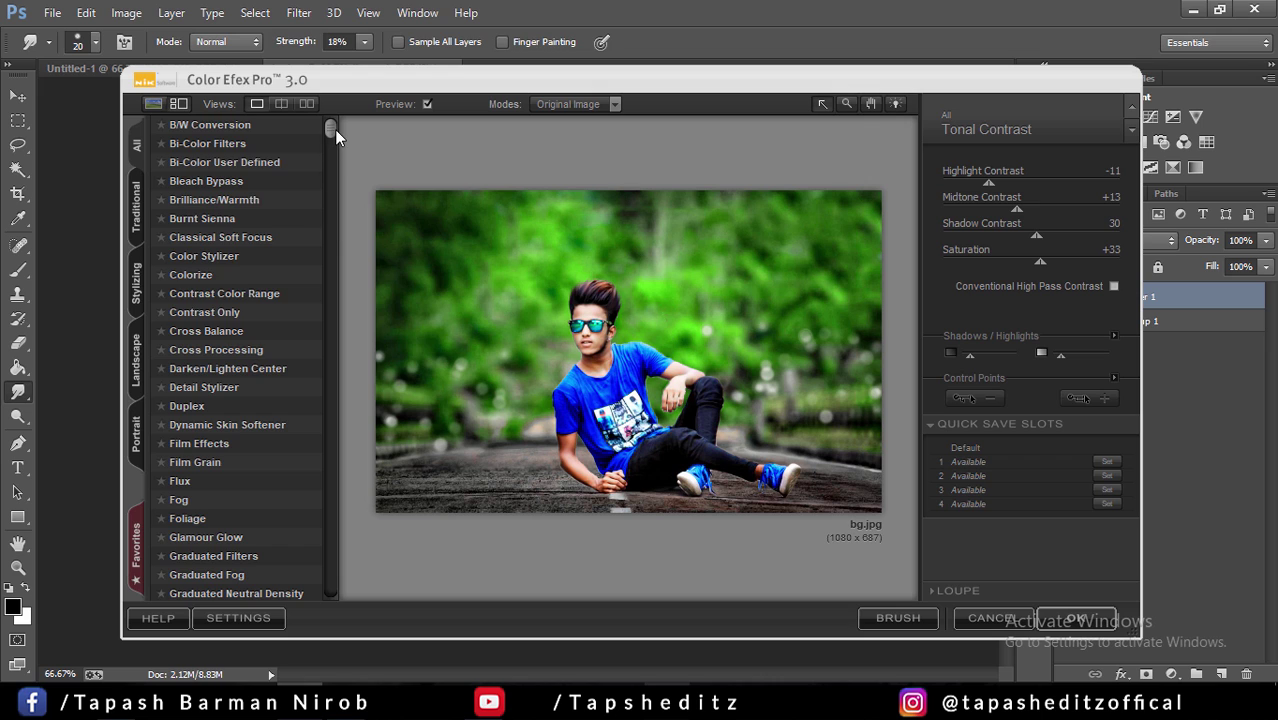
left_click_drag(334, 131, 340, 590)
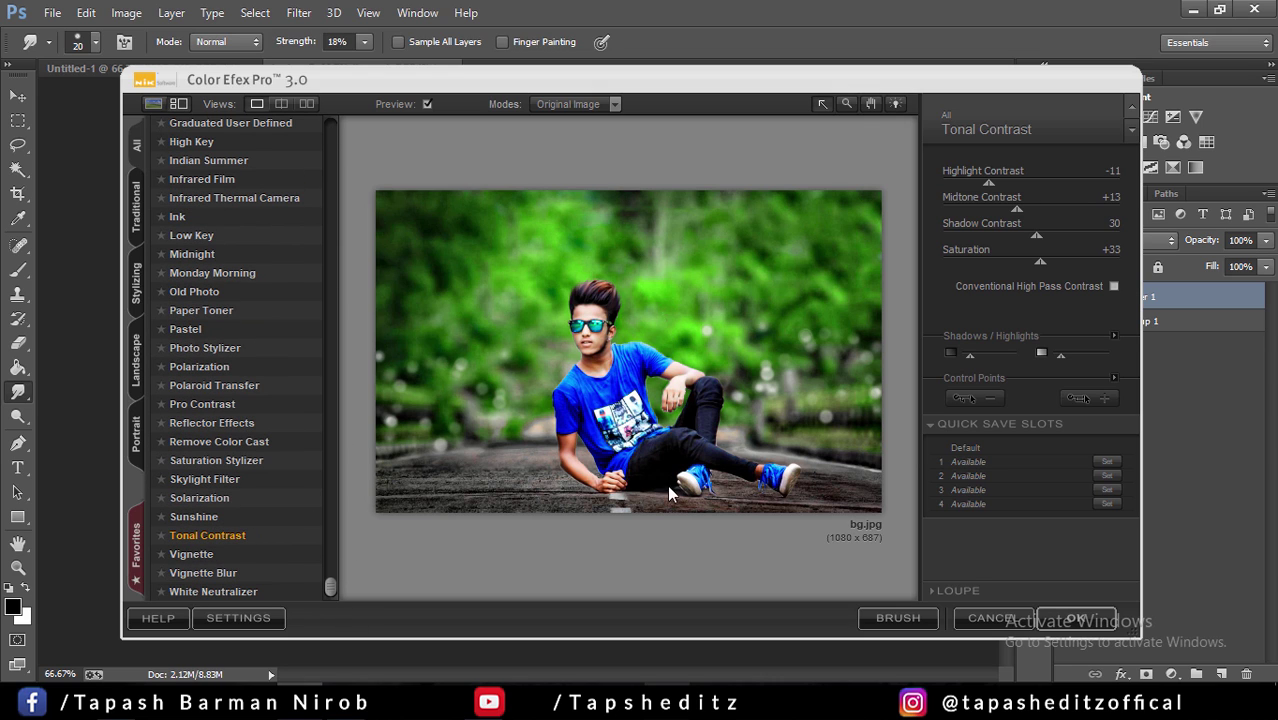
mouse_move(1017, 211)
left_mouse_down()
mouse_move(1033, 213)
mouse_move(1012, 215)
left_mouse_up()
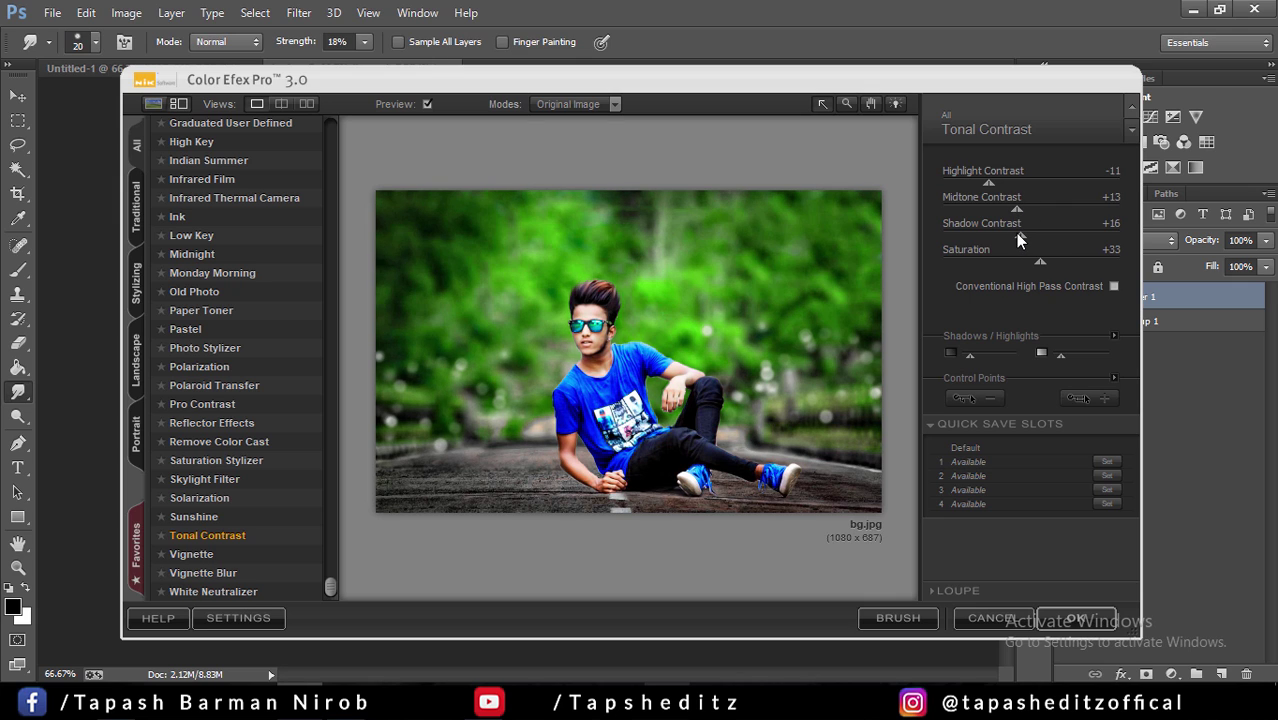
left_click_drag(1041, 262, 1035, 234)
left_click_drag(1027, 212, 1020, 215)
left_click(1080, 616)
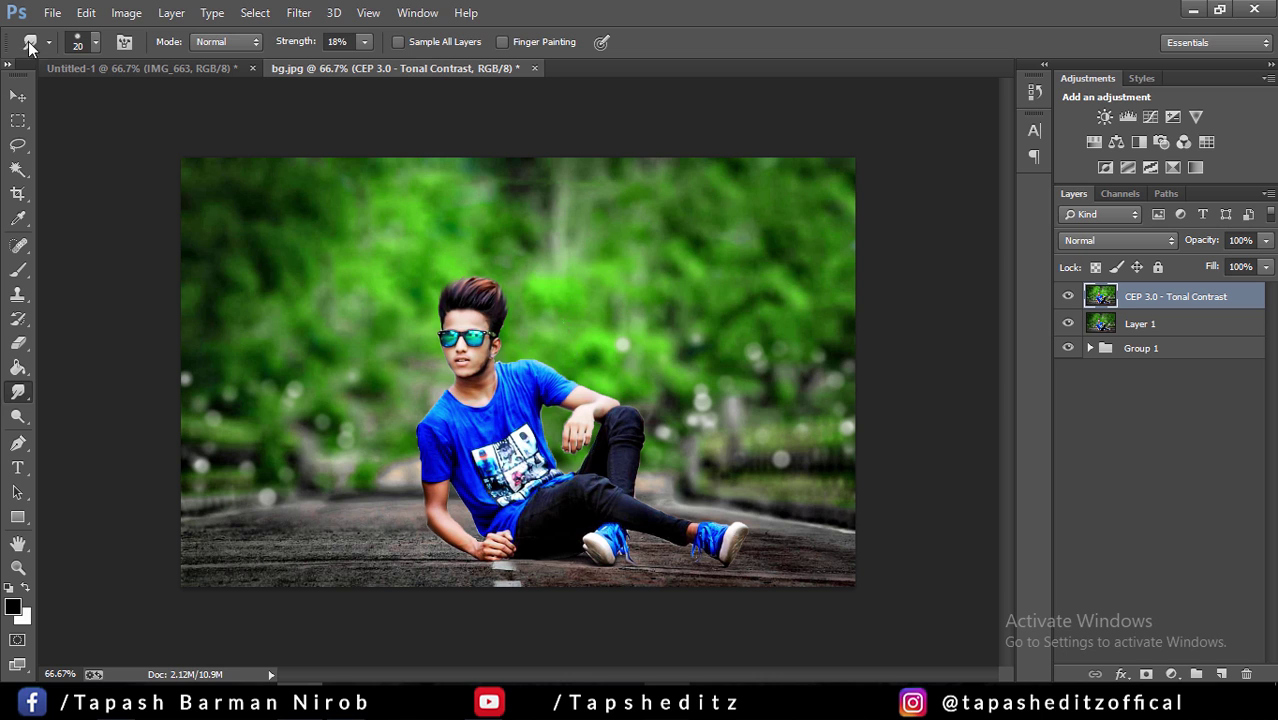
Open Camera Raw on the Tonal Contrast layer, adding a little clarity and lifting the blacks
left_click(268, 14)
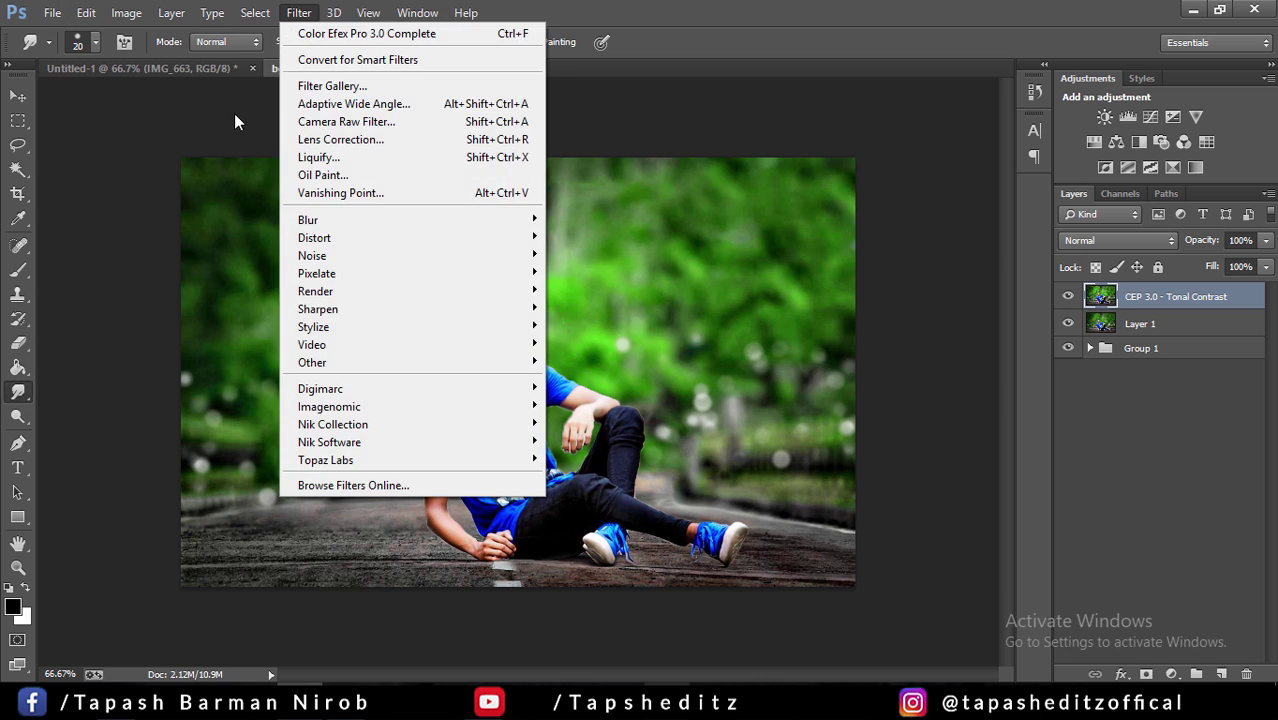
left_click(298, 14)
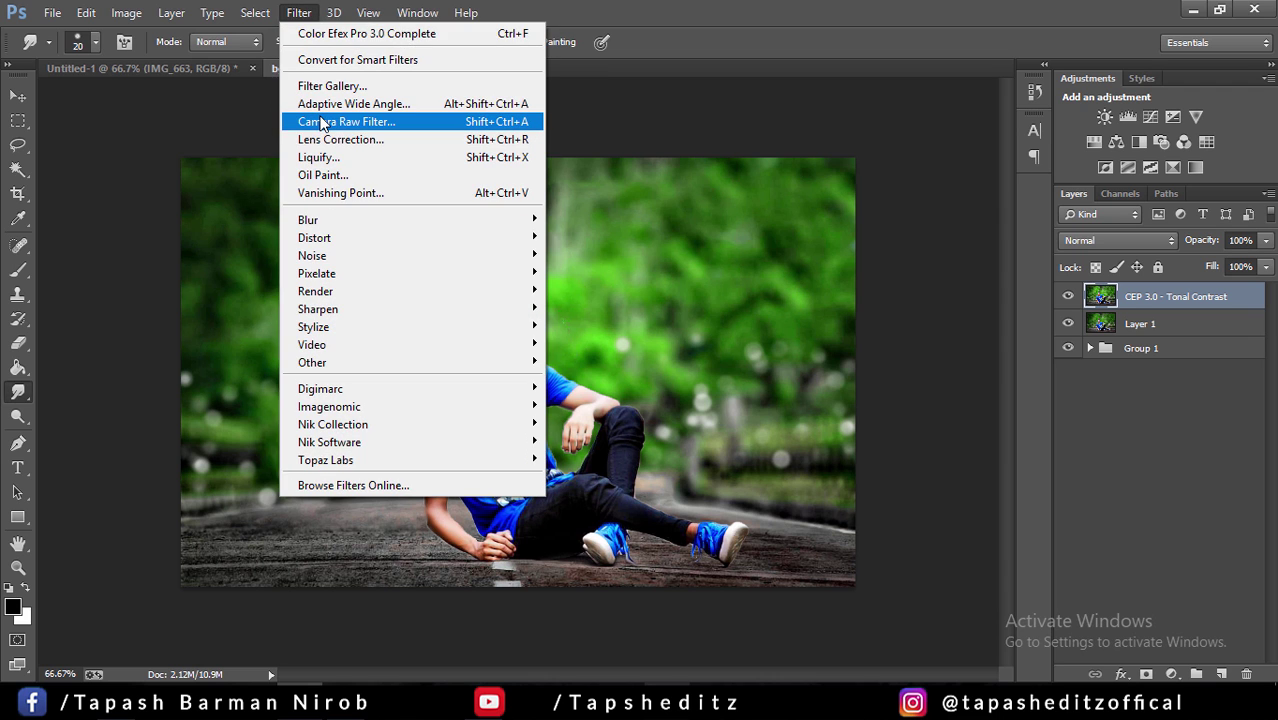
left_click(330, 121)
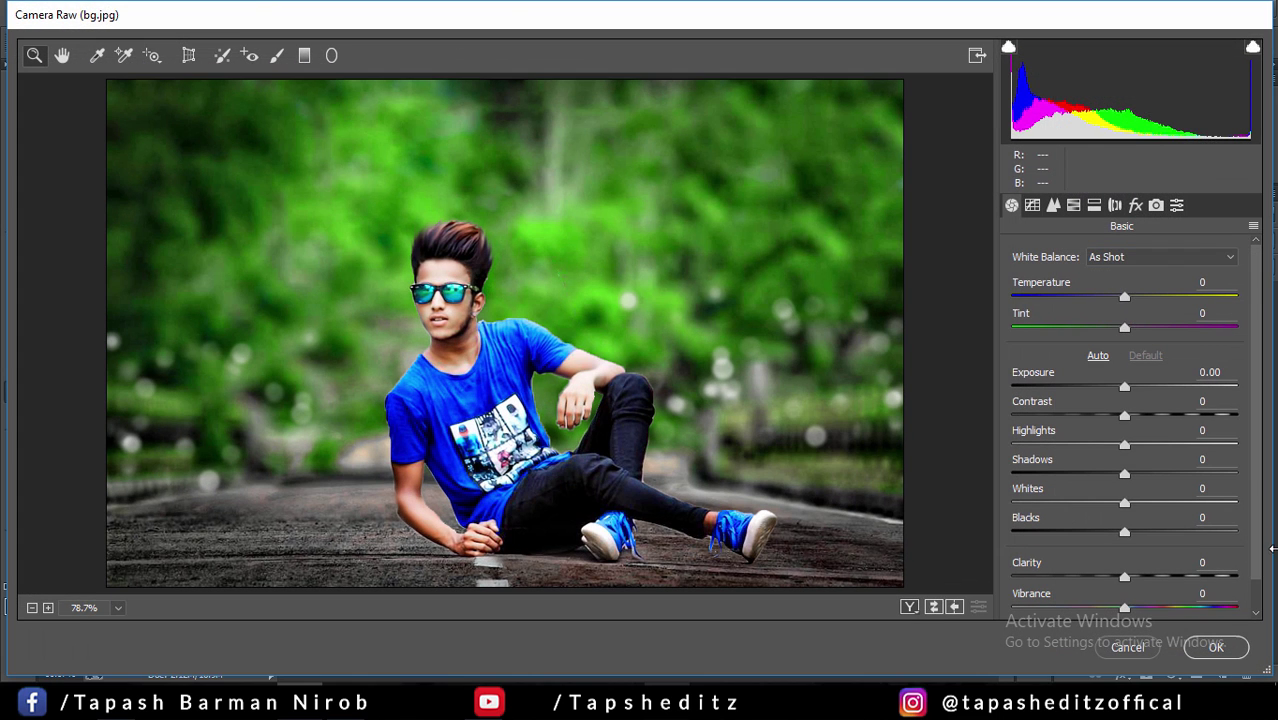
left_click_drag(1126, 580, 1133, 578)
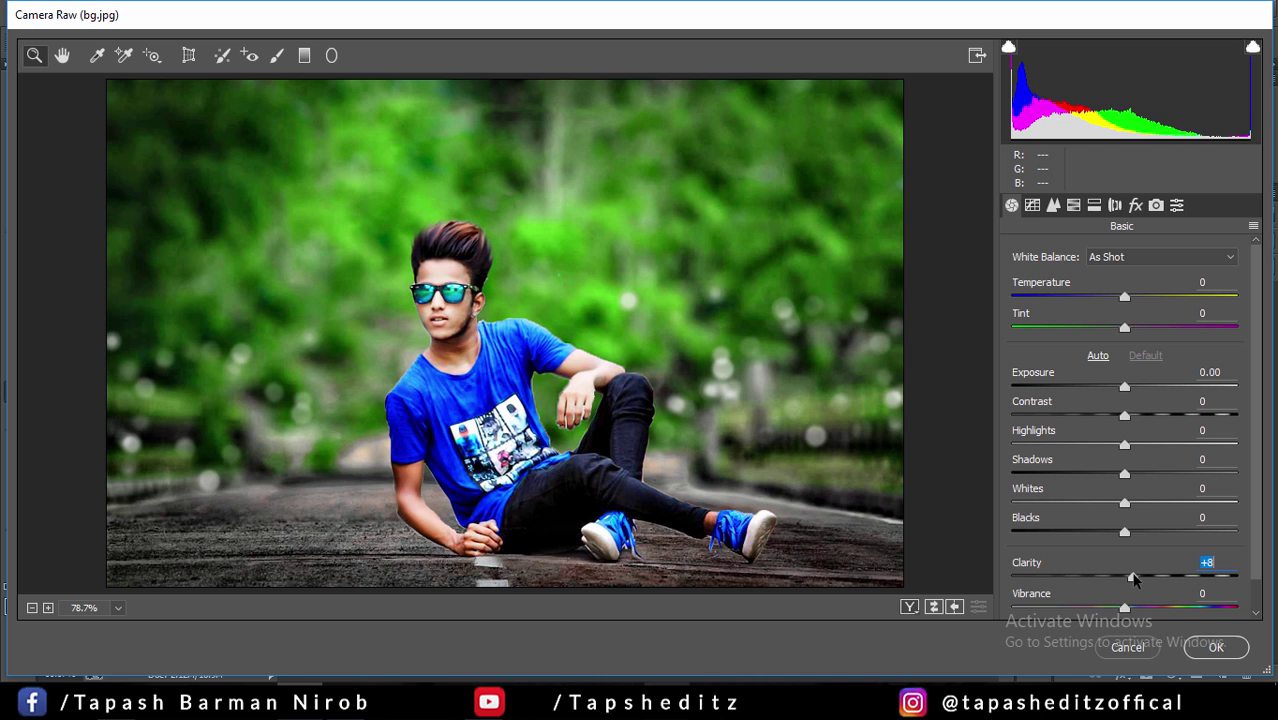
mouse_move(1125, 533)
left_mouse_down()
mouse_move(1154, 531)
mouse_move(1140, 579)
mouse_move(1123, 573)
left_mouse_up()
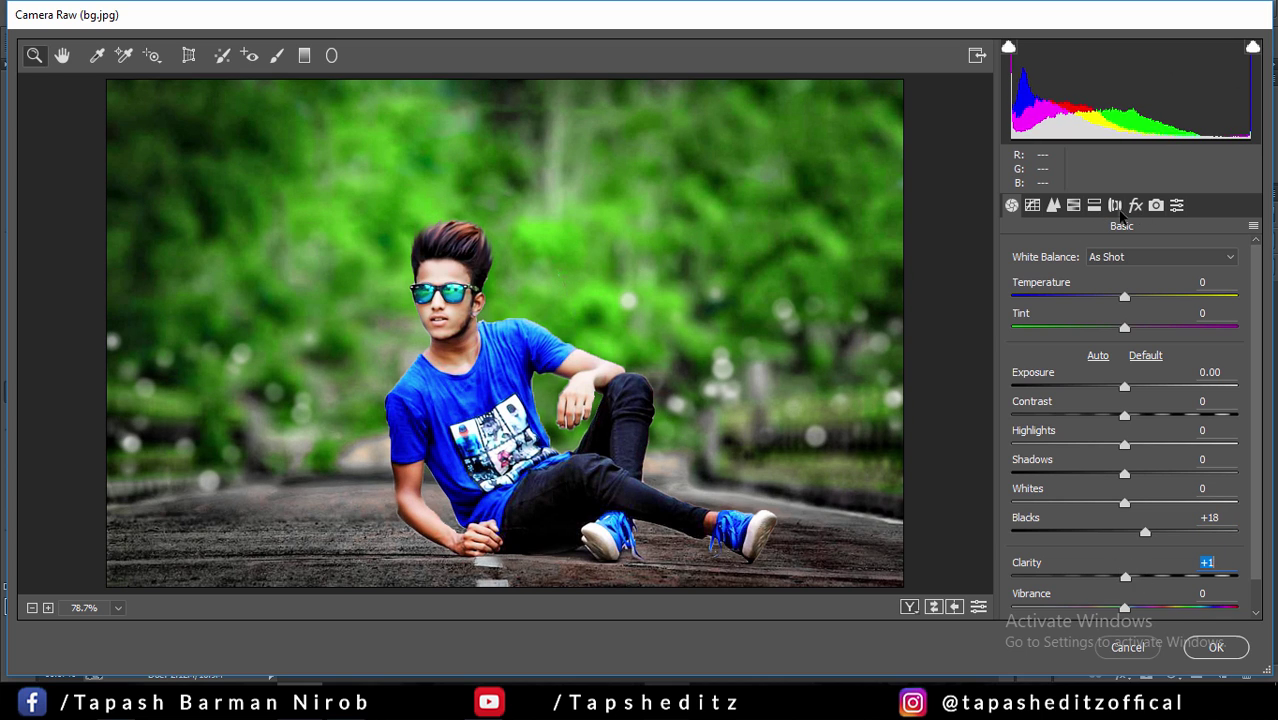
Brighten oranges and blues luminance, raise Aquas saturation to +47 and blues saturation, then apply
left_click(1070, 206)
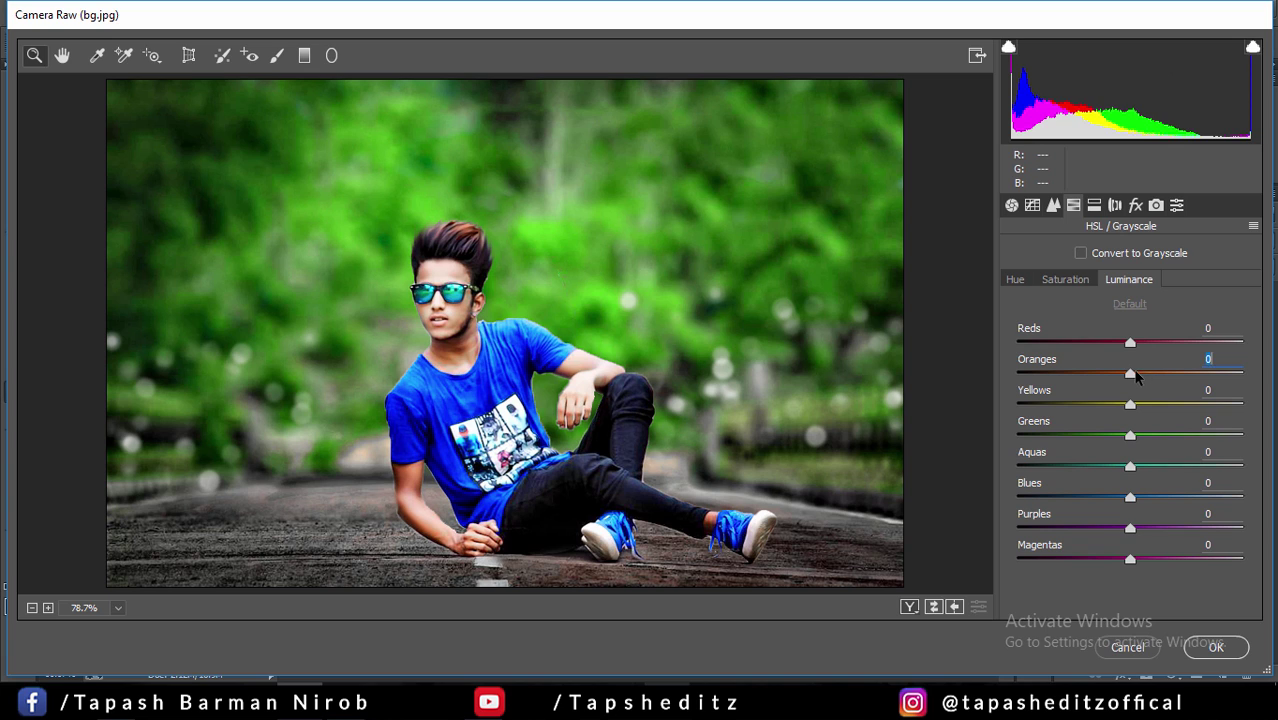
left_click_drag(1135, 374, 1148, 372)
mouse_move(1130, 497)
left_mouse_down()
mouse_move(1148, 499)
mouse_move(1152, 467)
left_mouse_up()
left_click(1133, 470)
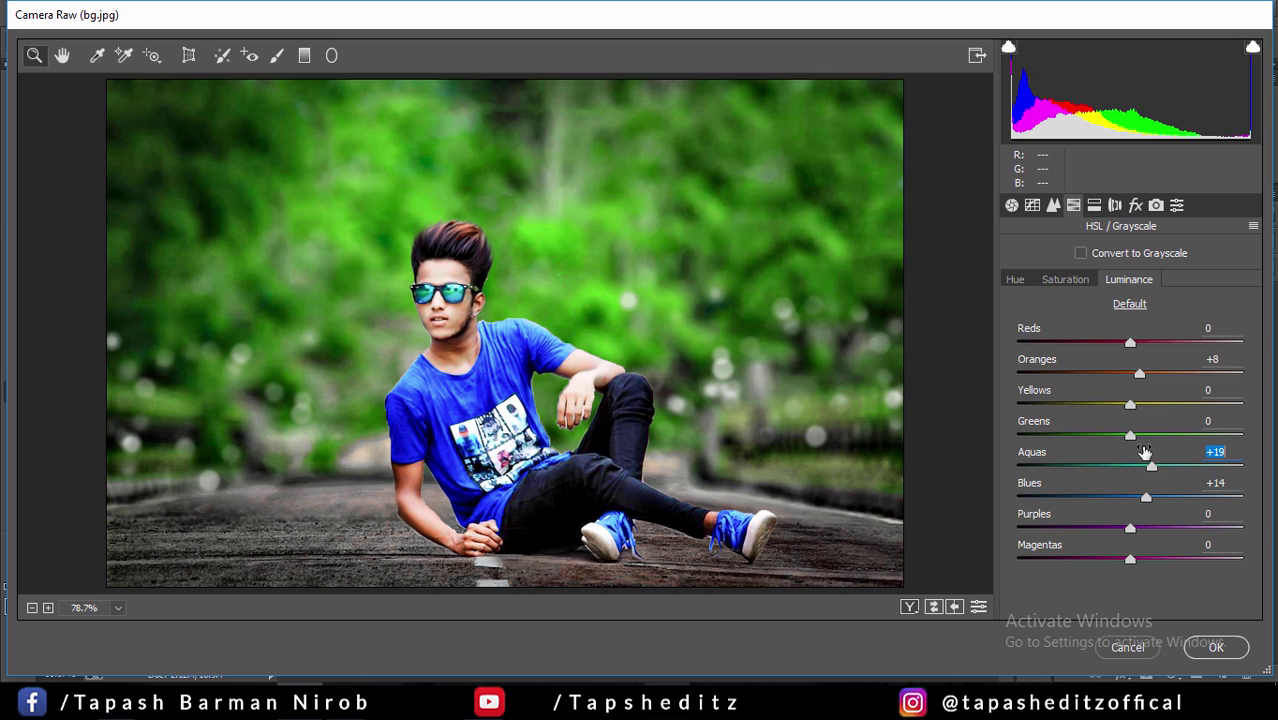
left_click(1065, 280)
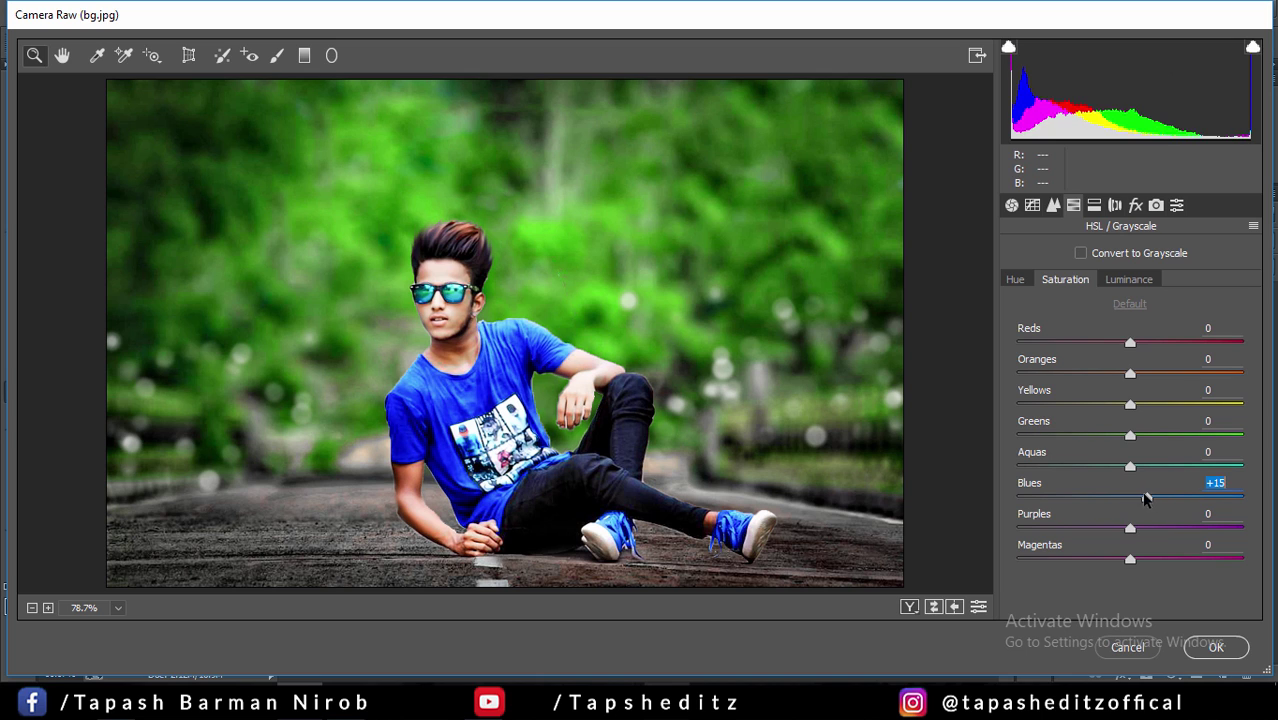
mouse_move(1144, 494)
left_mouse_down()
mouse_move(1094, 494)
mouse_move(1123, 496)
mouse_move(1156, 467)
mouse_move(1138, 497)
left_mouse_up()
left_click_drag(1130, 436, 1128, 436)
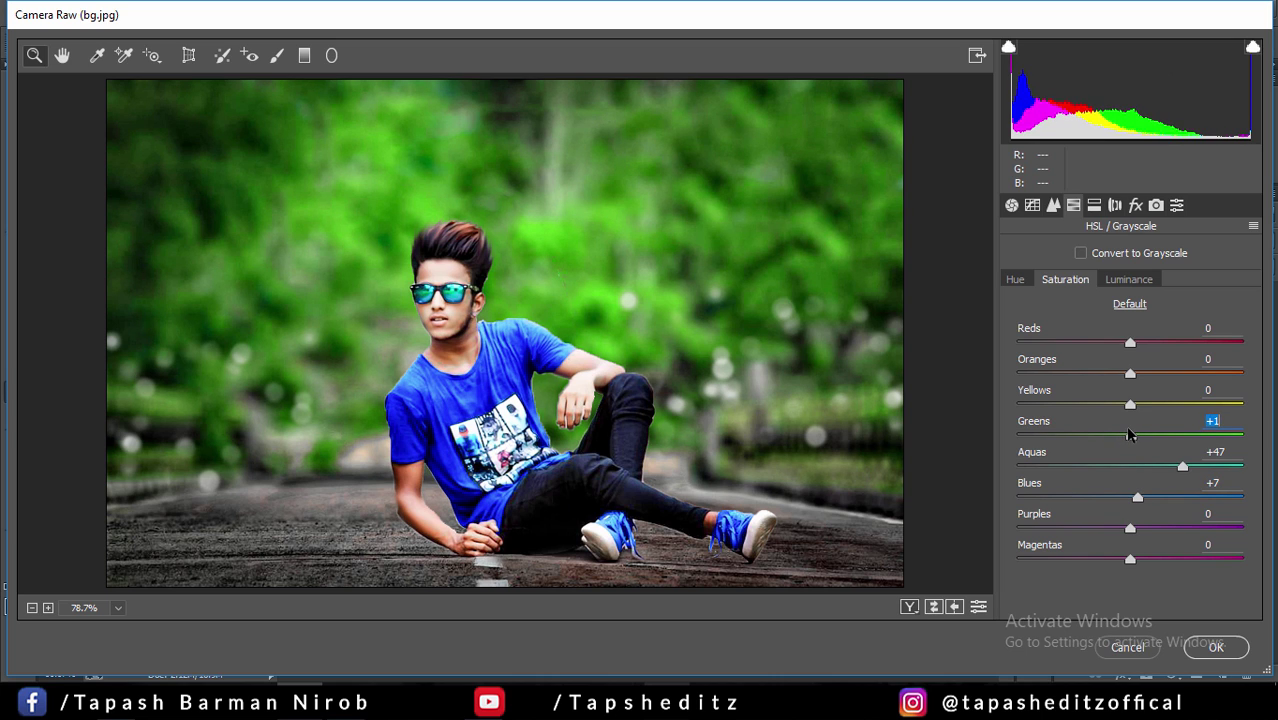
left_click(1216, 647)
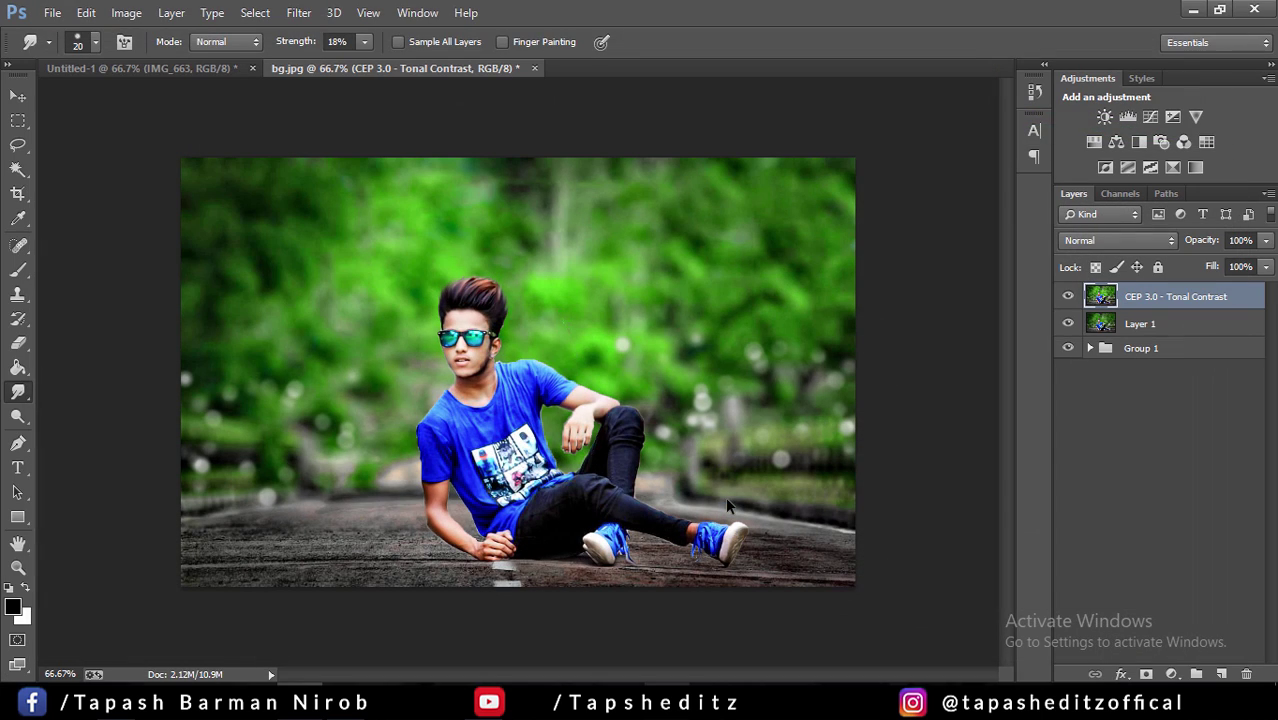
Place the desi-swag graphic from the Png text folder as an embedded image
left_click(52, 12)
left_click(115, 282)
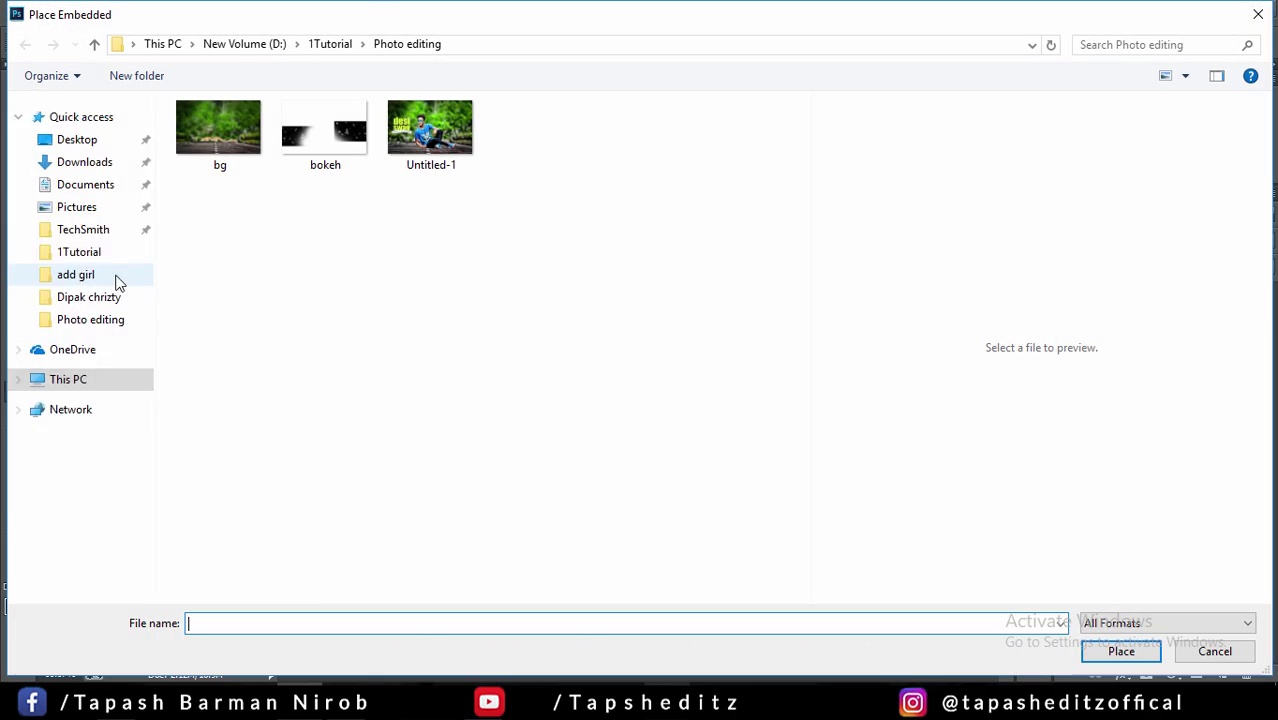
left_click(336, 46)
double_click(410, 512)
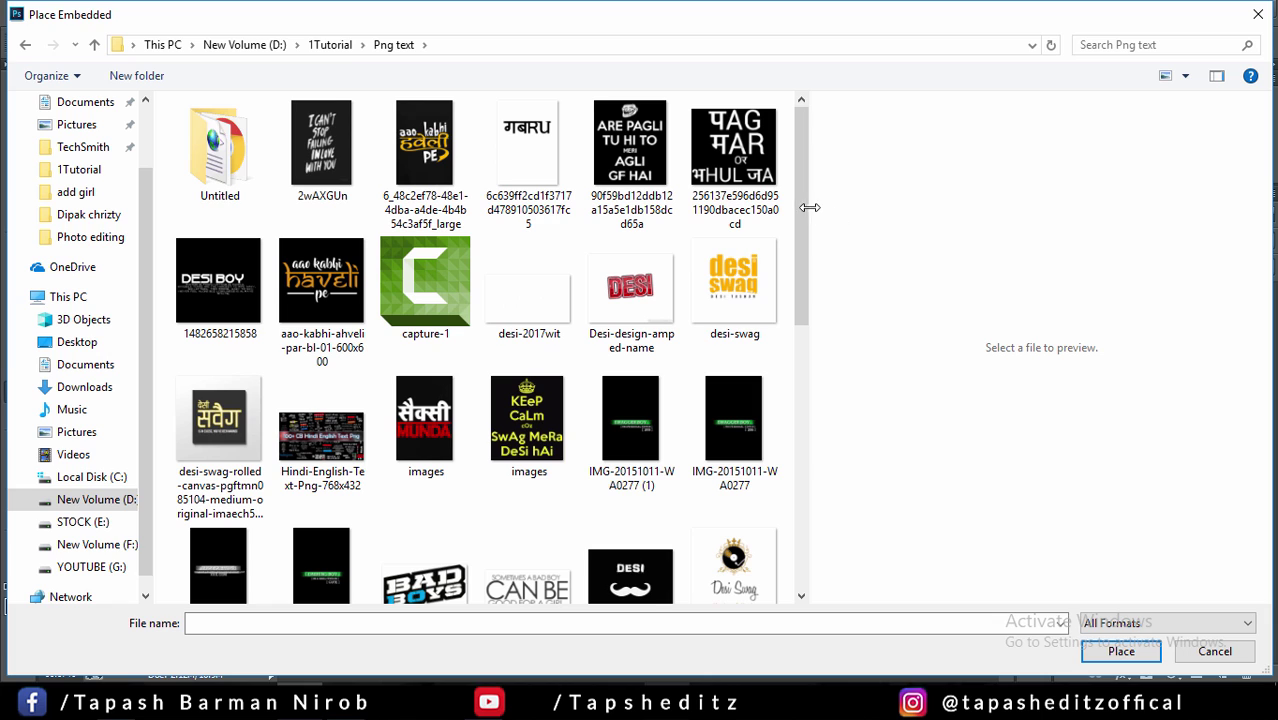
left_click(755, 292)
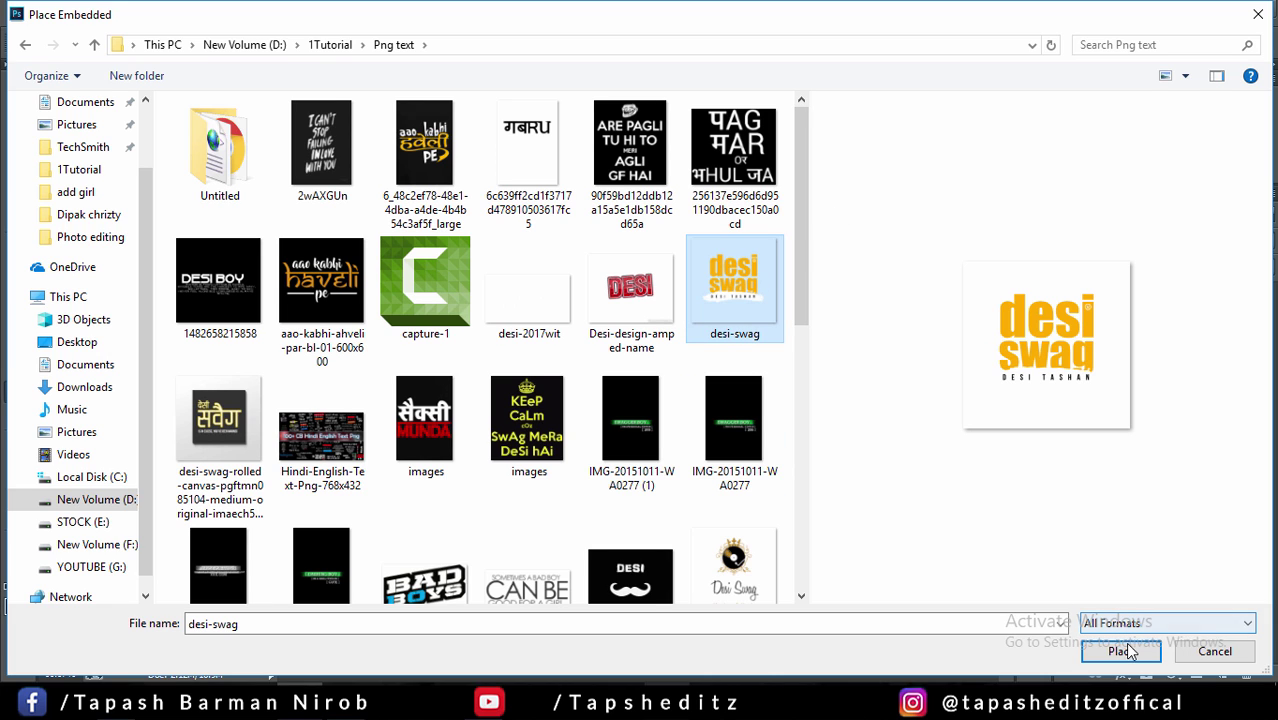
left_click(425, 575)
left_click(541, 558)
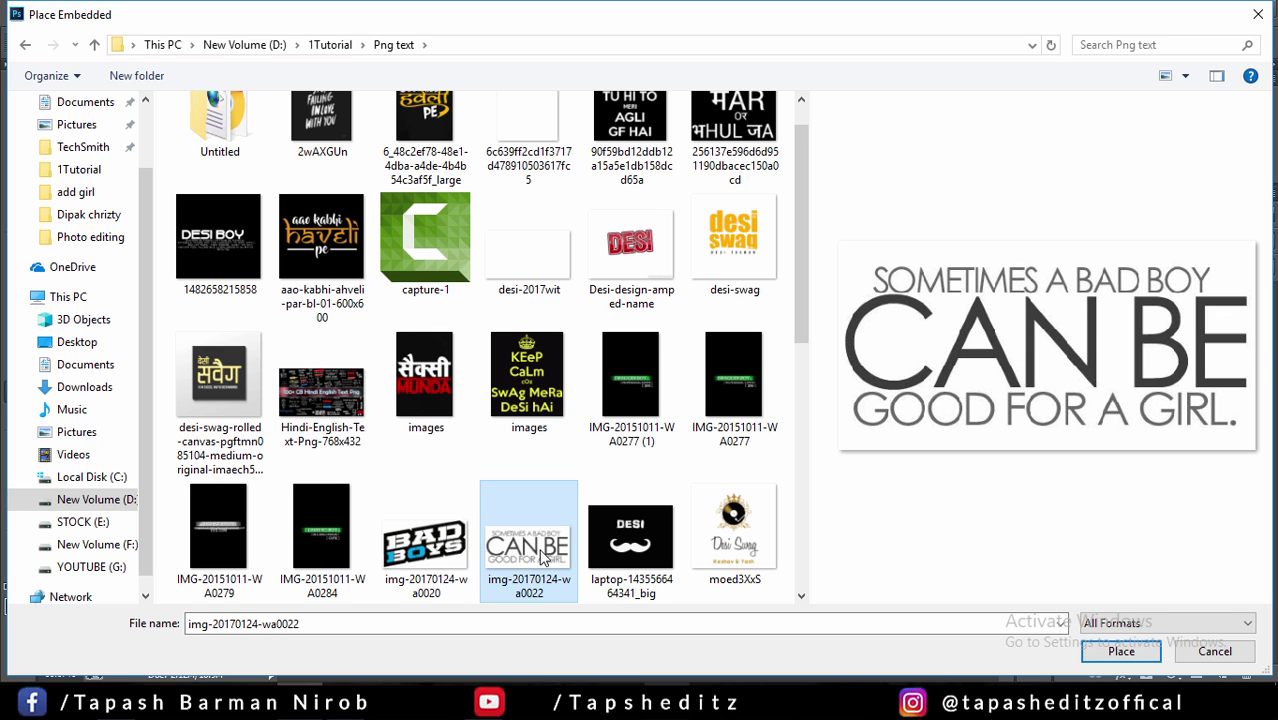
left_click(690, 272)
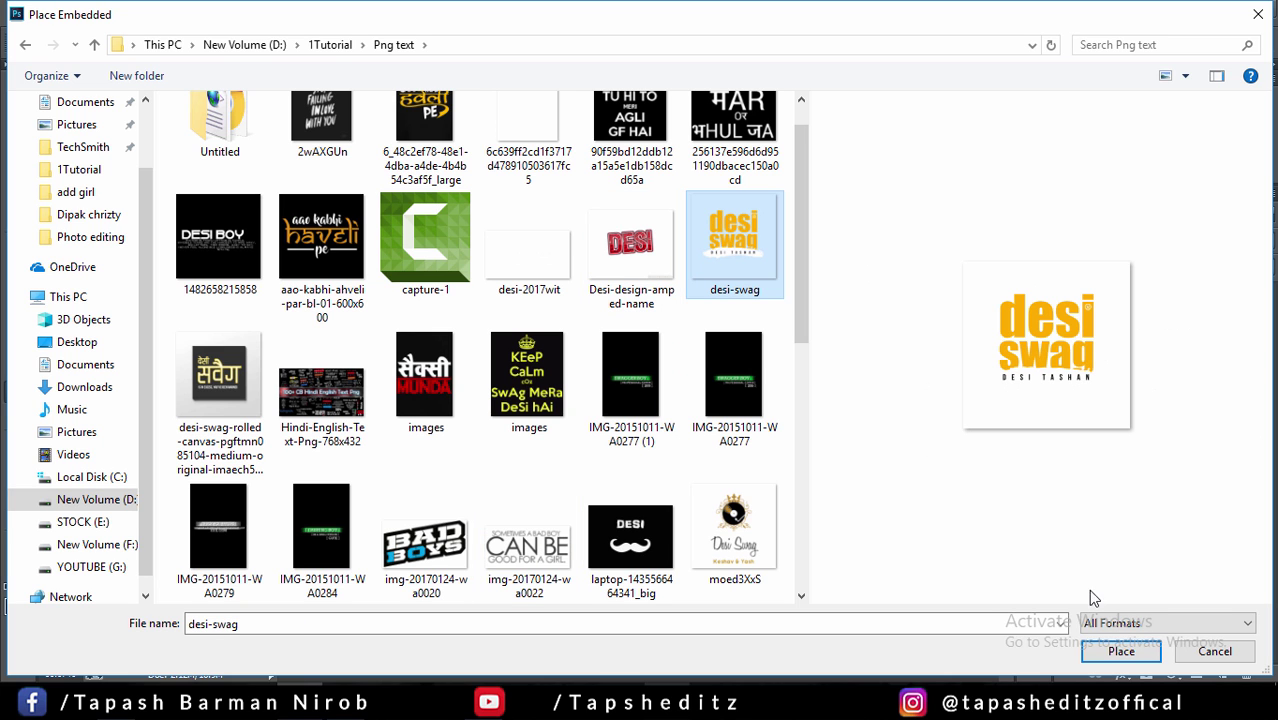
left_click(1121, 651)
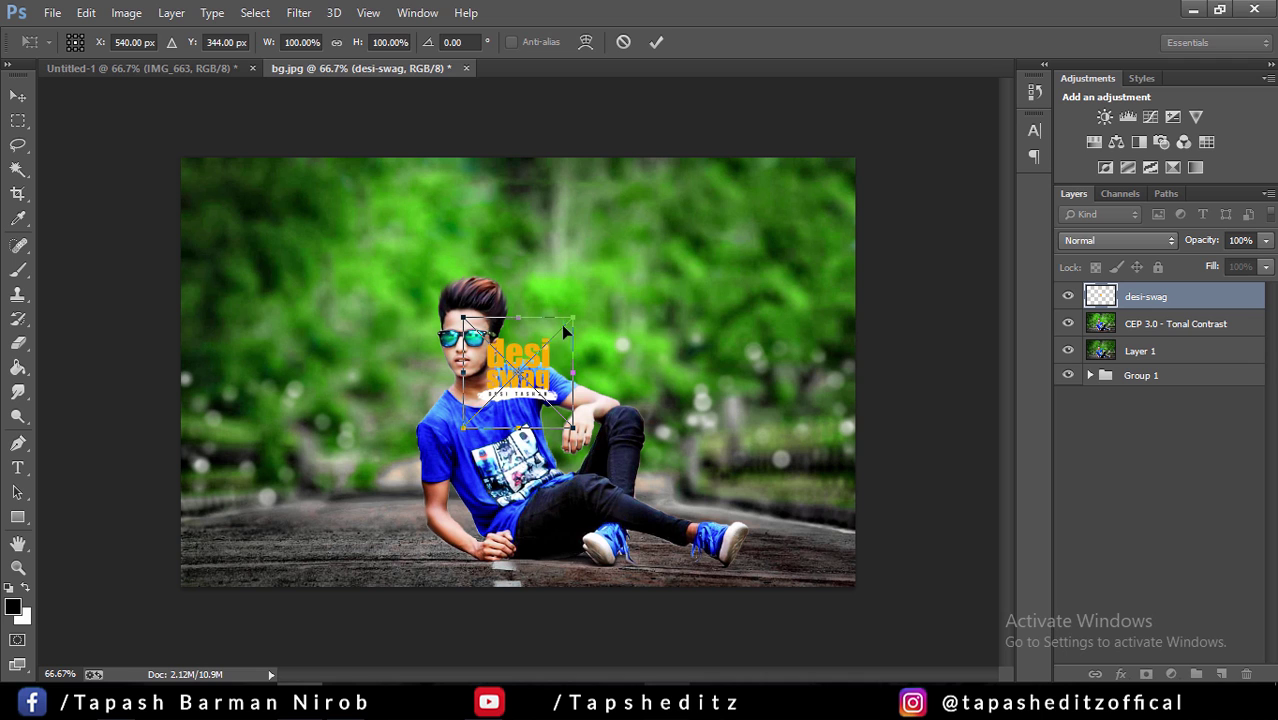
Scale the graphic to about 192%, move it to the upper left, and rasterize its layer
left_click_drag(566, 320, 624, 266)
left_click_drag(580, 347, 348, 350)
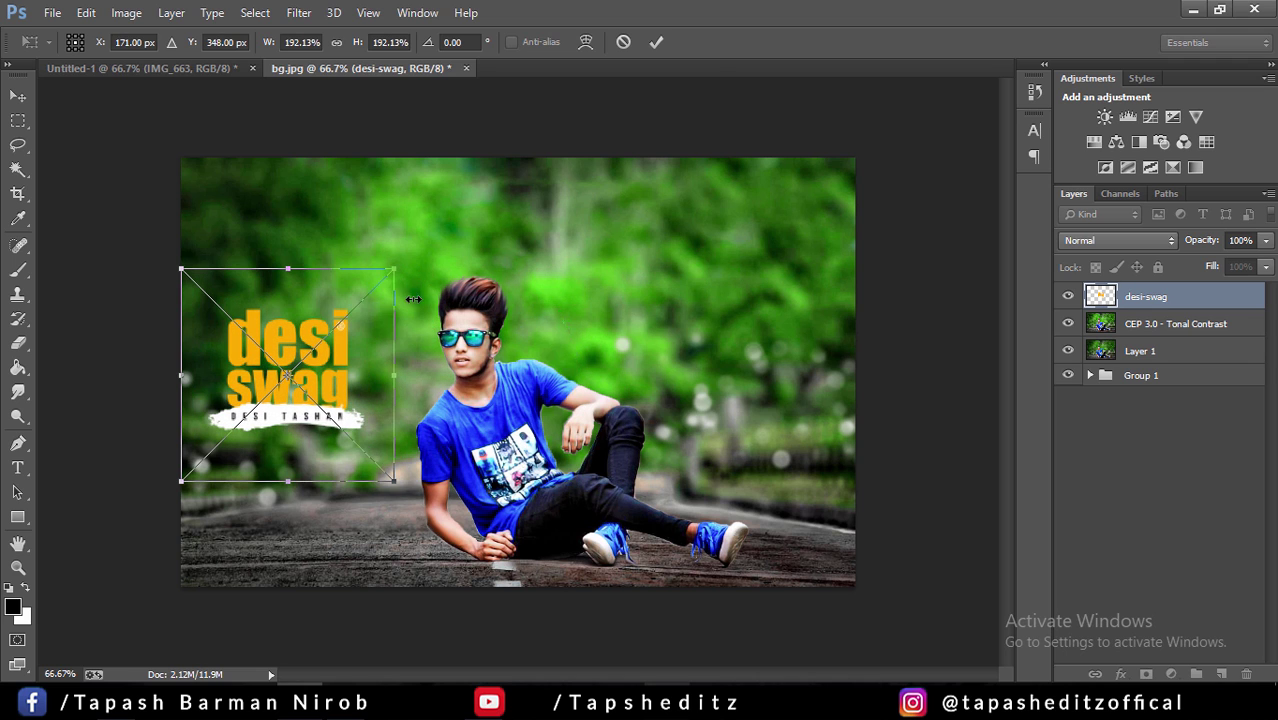
left_click(656, 42)
right_click(1152, 300)
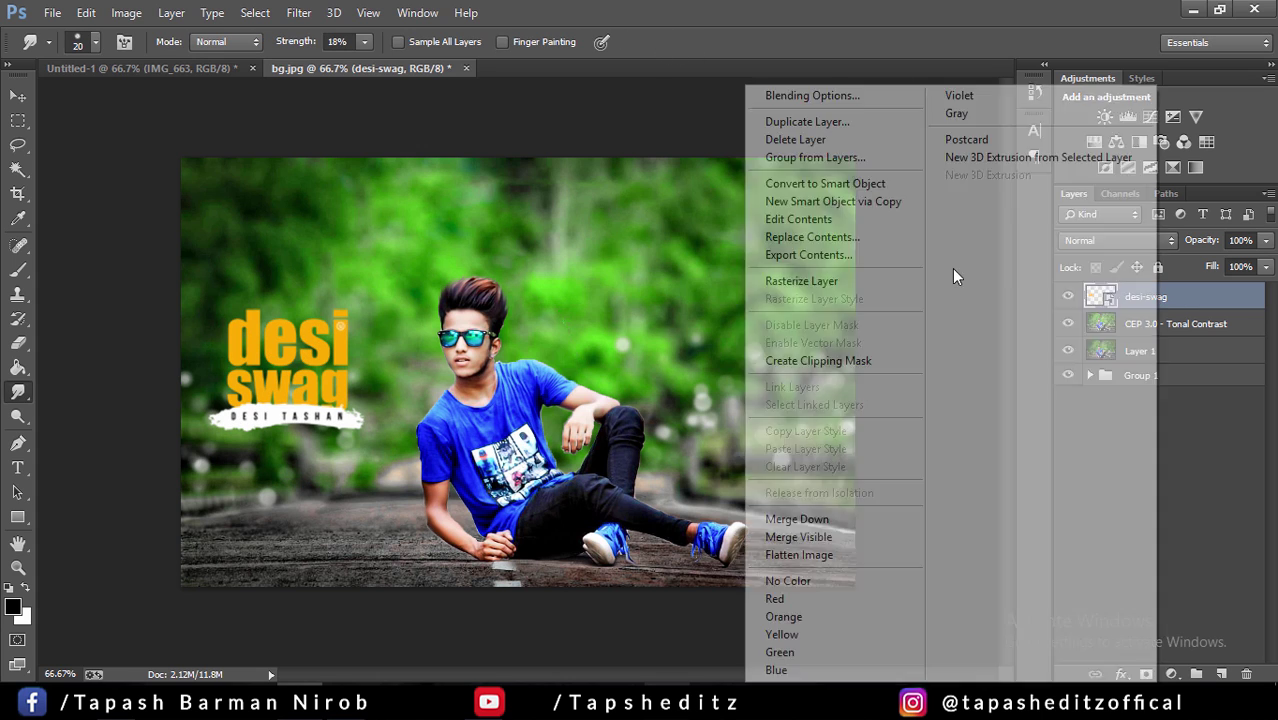
left_click(829, 280)
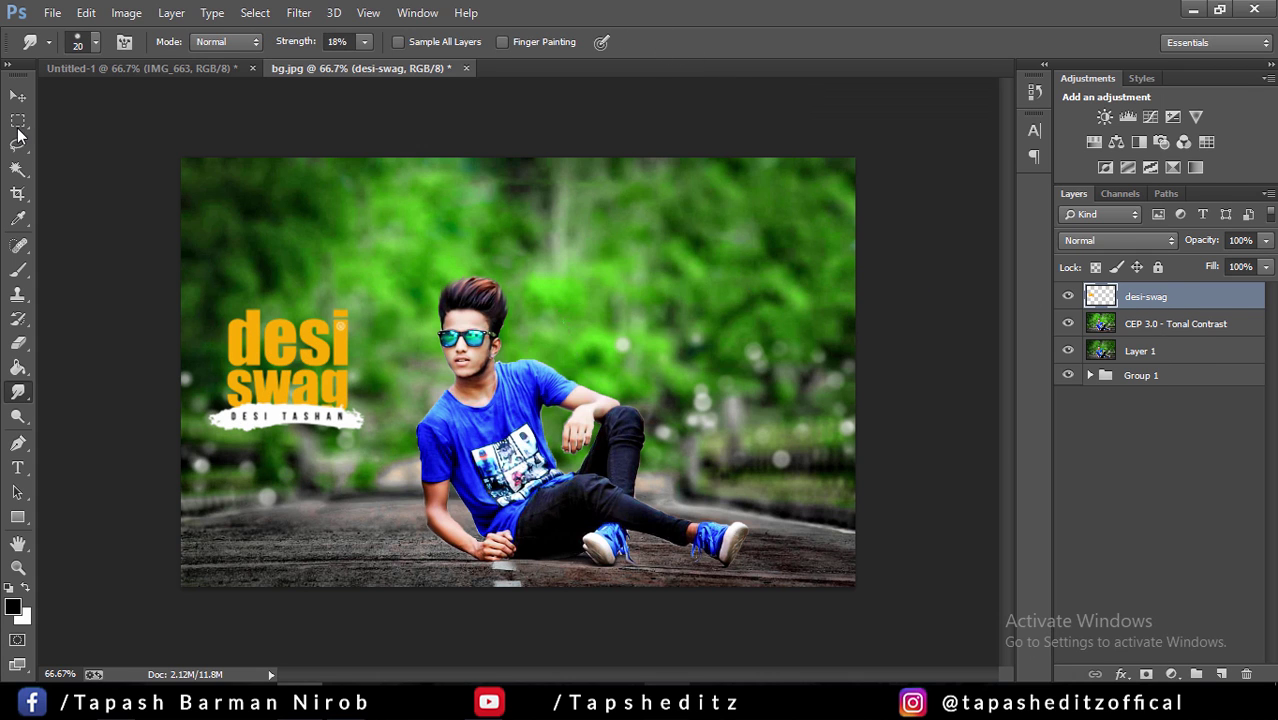
left_click(18, 124)
On the CEP 3.0 - Tonal Contrast layer, marquee-select the area around the desi swag text
left_click(1120, 326)
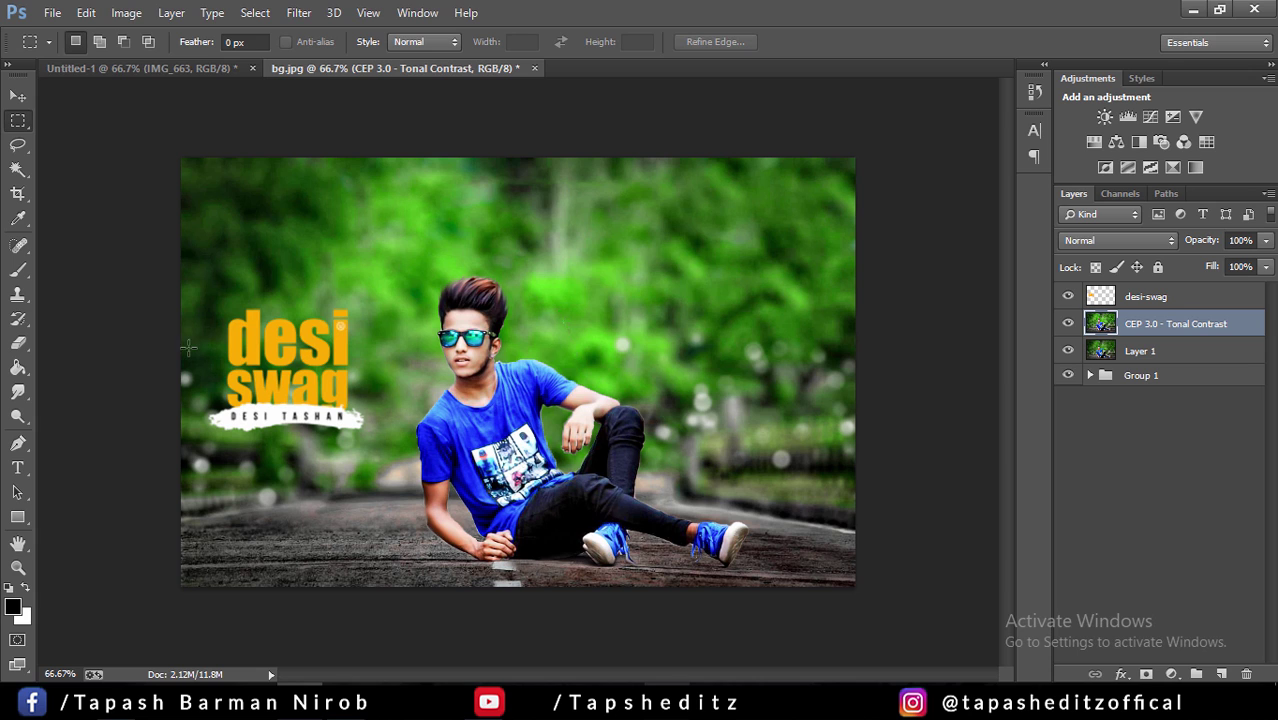
left_click_drag(169, 347, 330, 415)
left_click(163, 286)
mouse_move(181, 293)
left_mouse_down()
mouse_move(214, 302)
mouse_move(386, 462)
left_mouse_up()
Apply a Gaussian Blur of about 4.8 pixels to the selection, then deselect
left_click(299, 12)
mouse_move(308, 219)
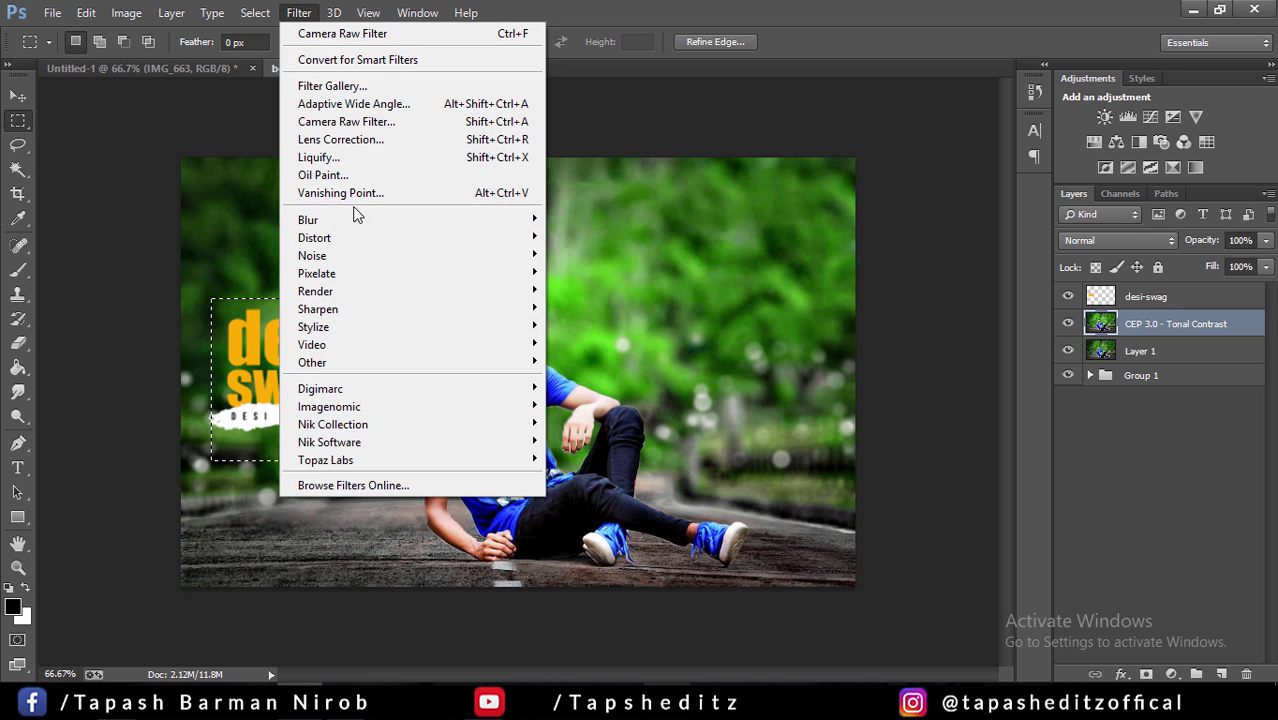
left_click(606, 351)
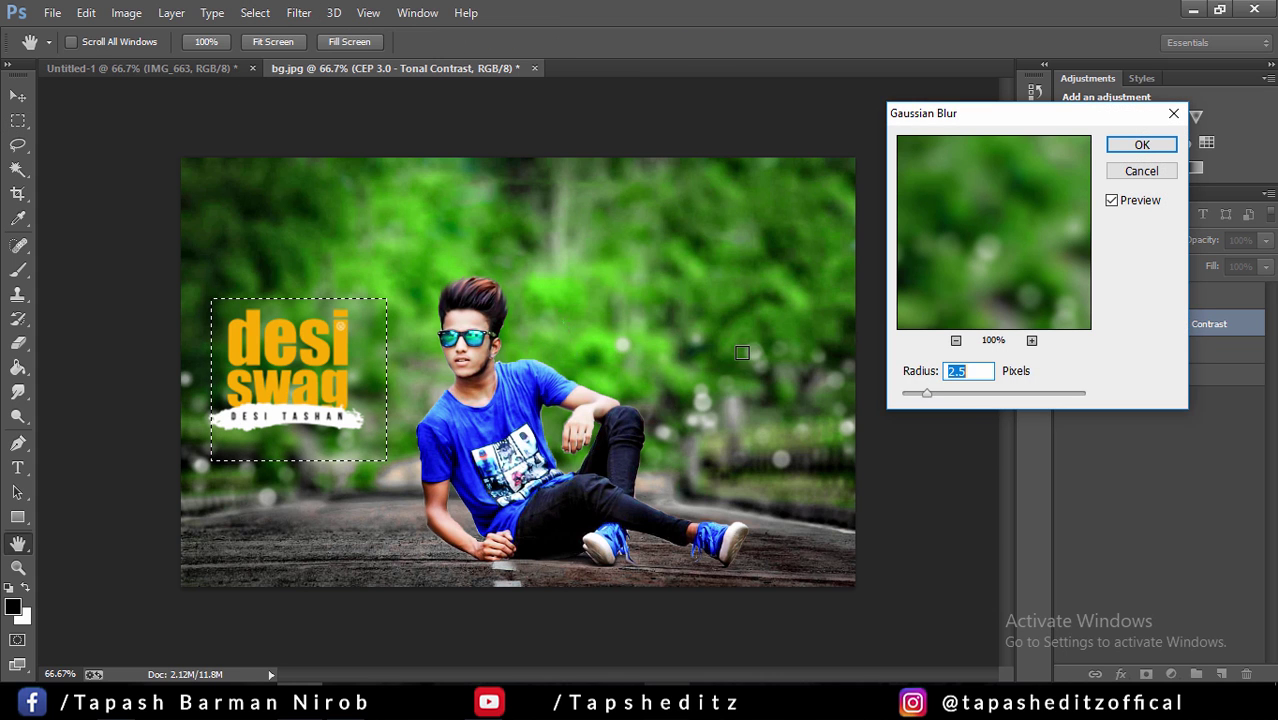
left_click_drag(943, 388, 955, 396)
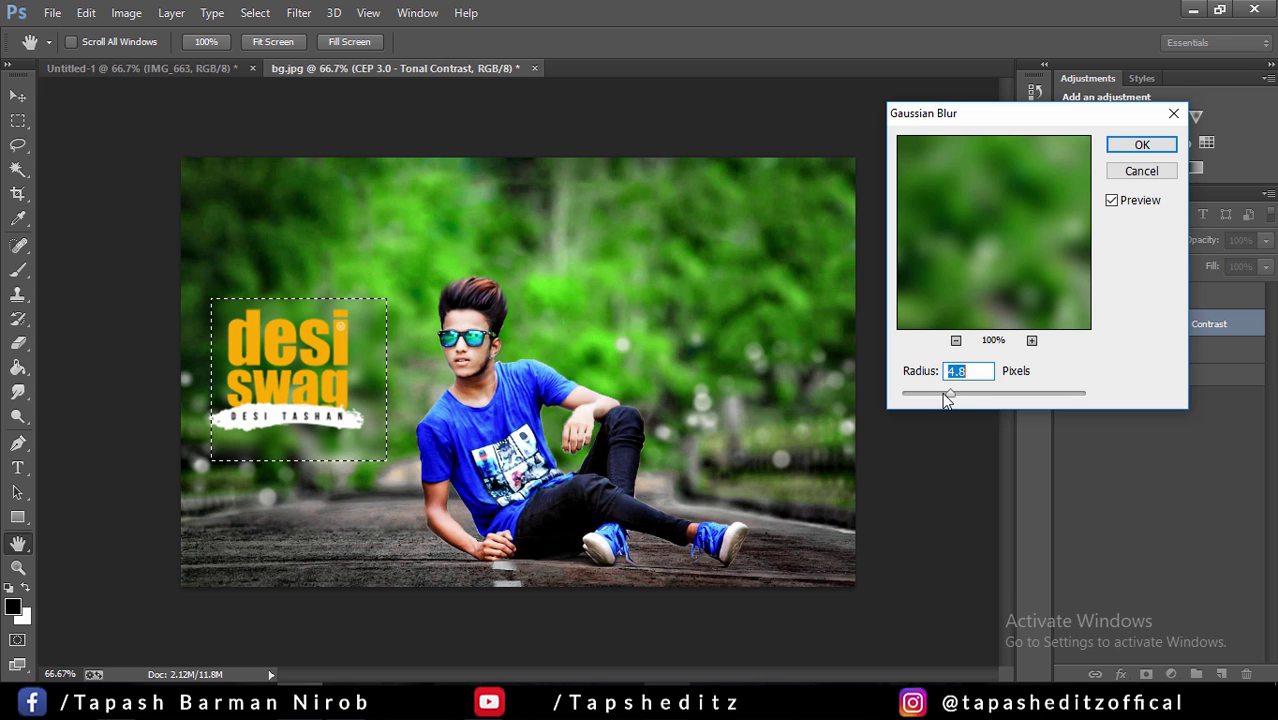
left_click(1141, 147)
key("ctrl+d")
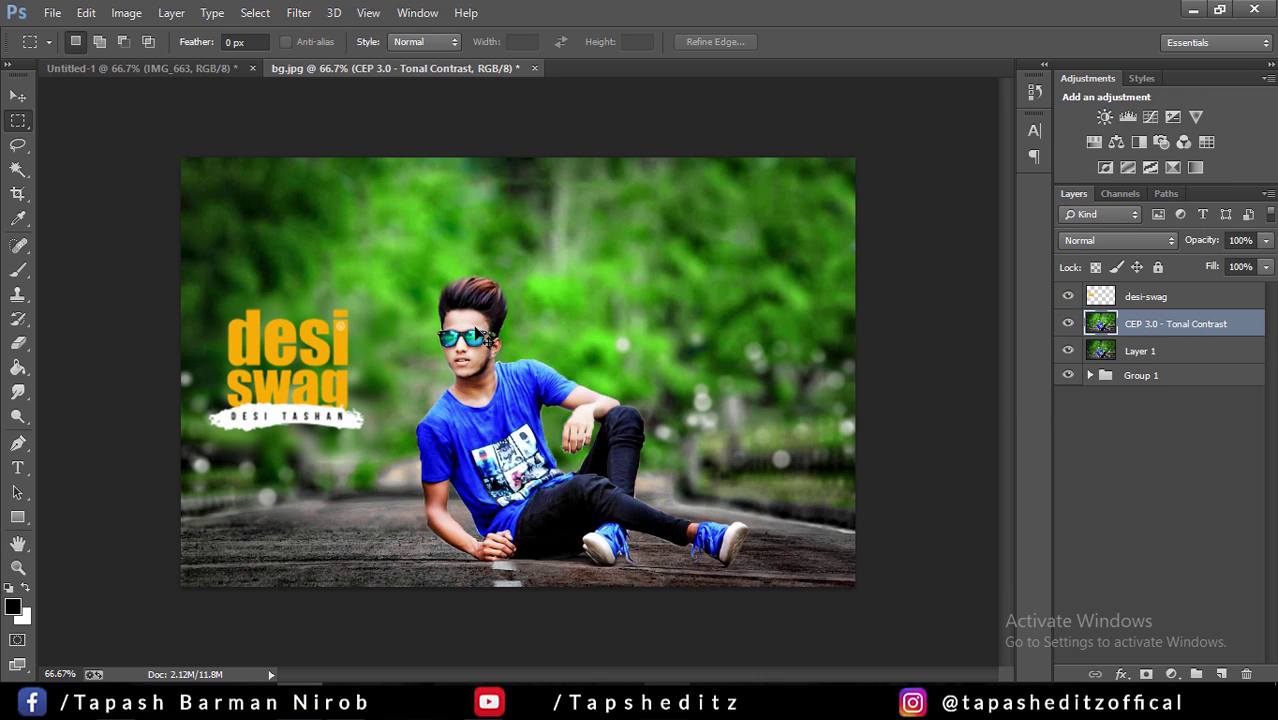
left_click(1190, 297)
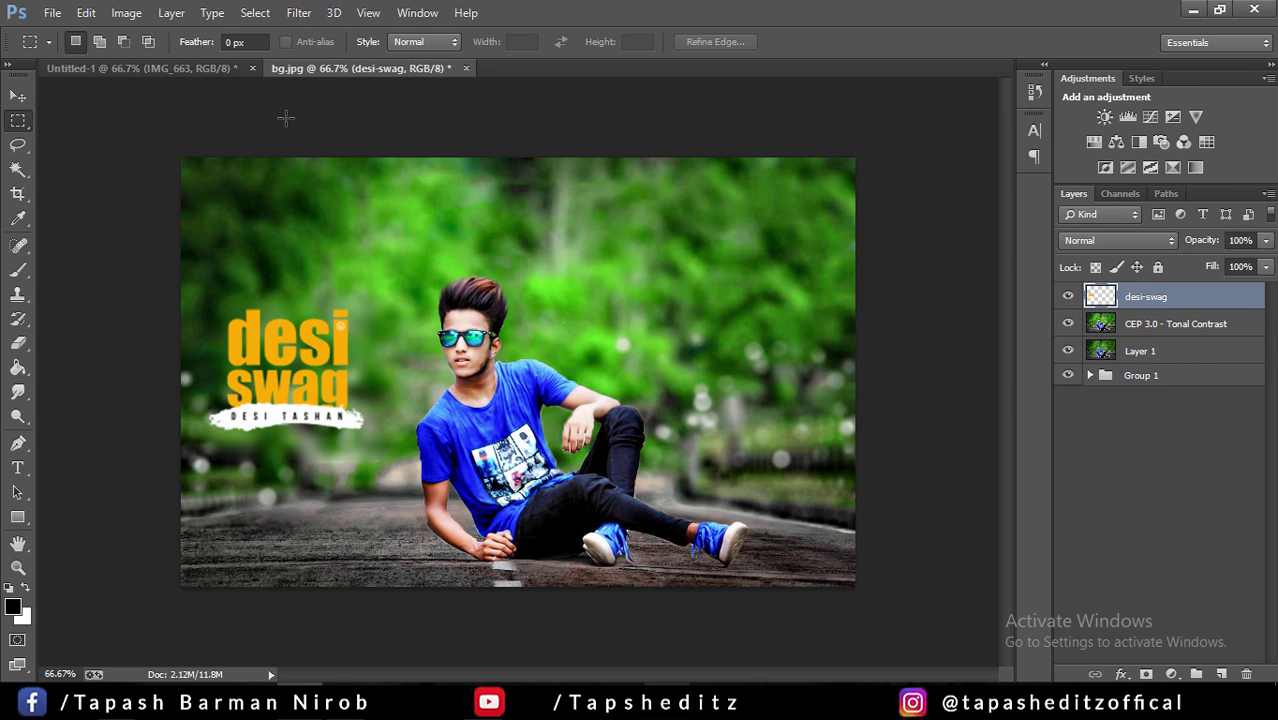
Turn the desi swag graphic yellow with Hue/Saturation: Hue +13, Saturation +100, Lightness +9
left_click(126, 12)
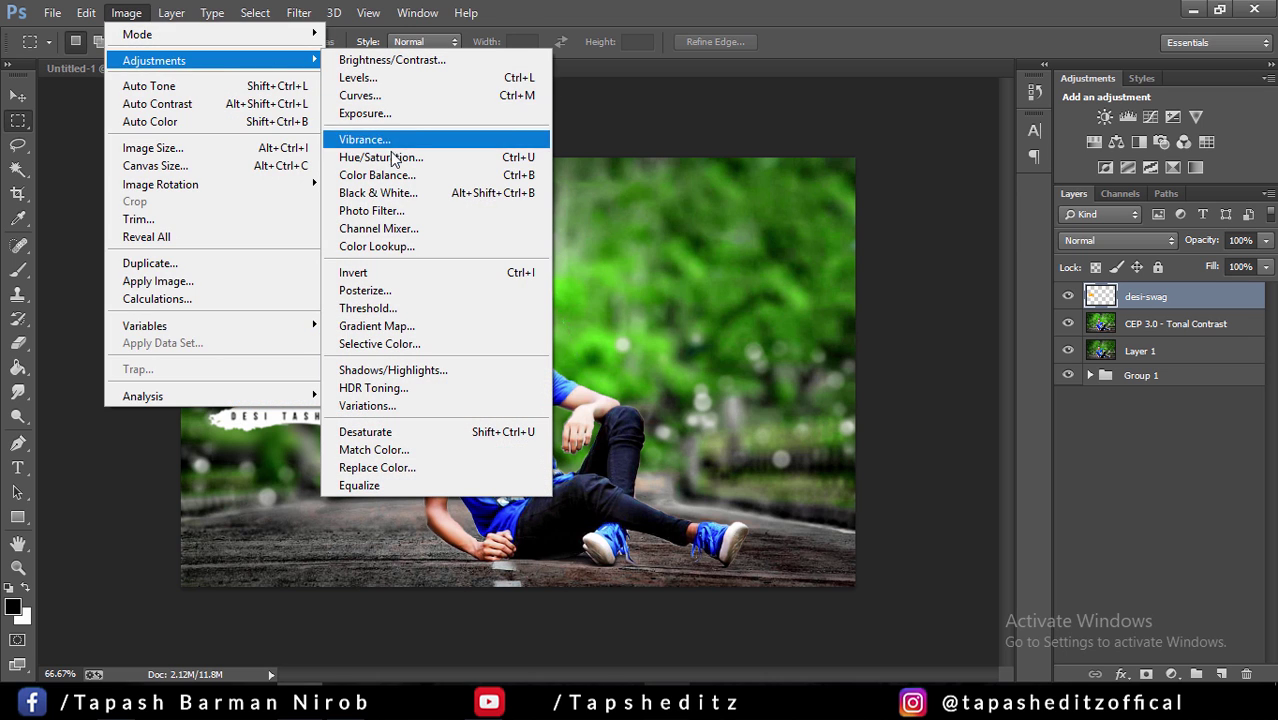
left_click(415, 157)
left_click_drag(965, 252, 978, 252)
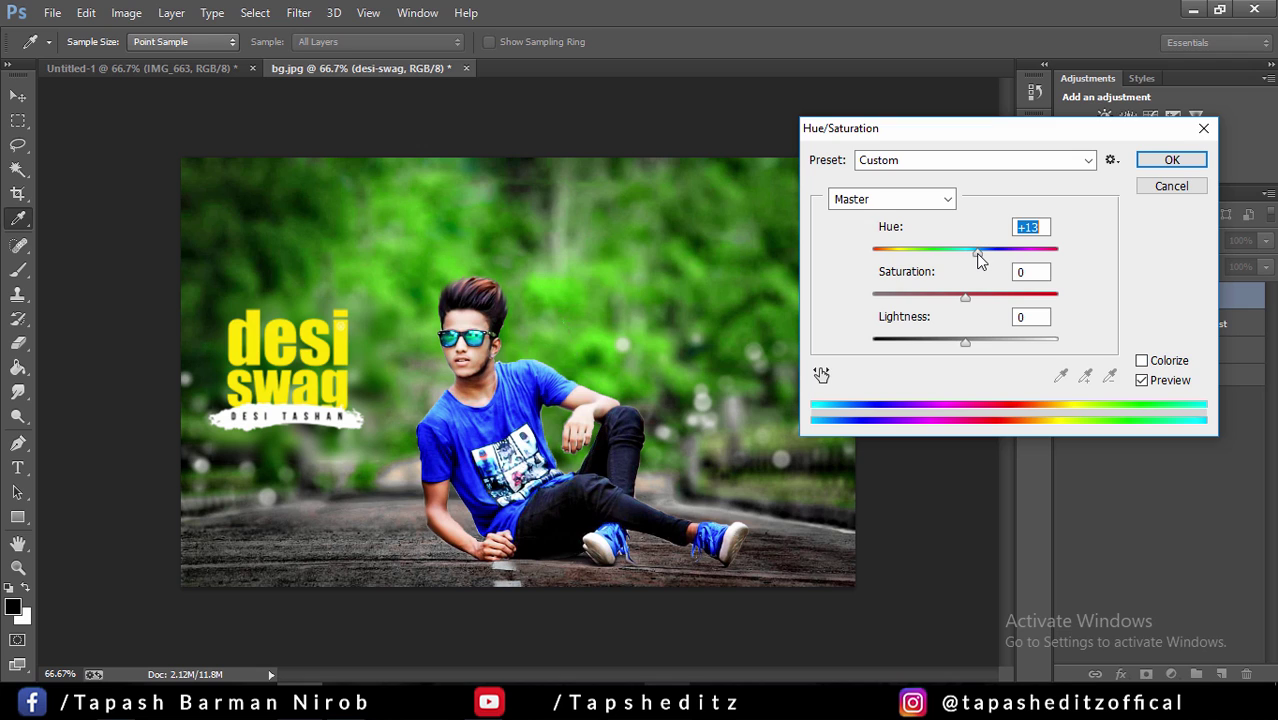
left_click_drag(968, 298, 1095, 300)
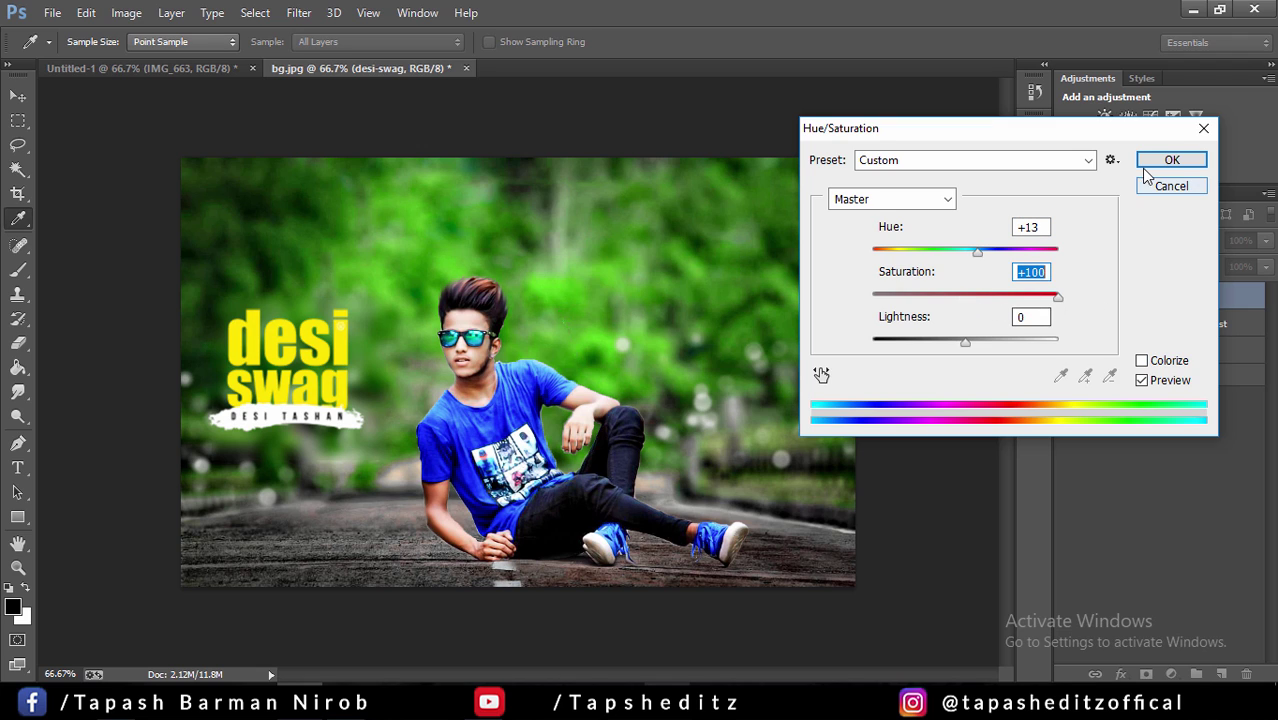
left_click_drag(965, 342, 968, 343)
left_click(1186, 162)
Enlarge the desi swag graphic to about 119% with Free Transform
key("m")
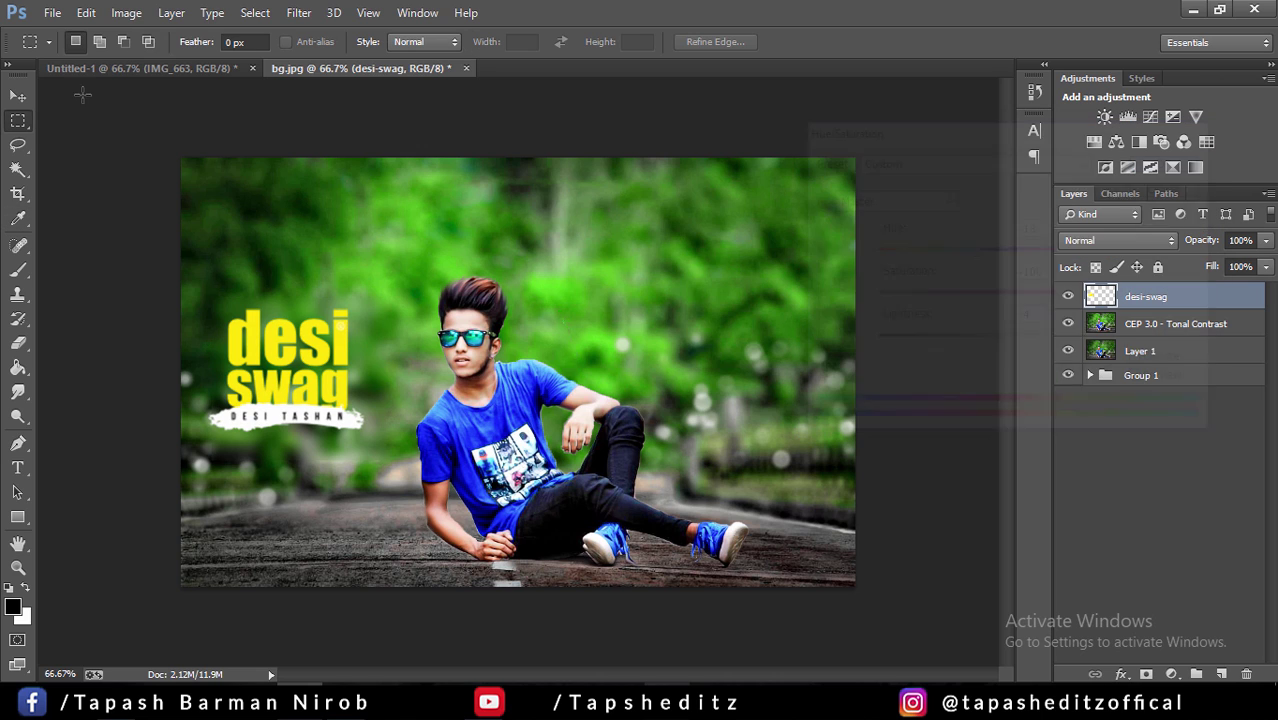
left_click(19, 96)
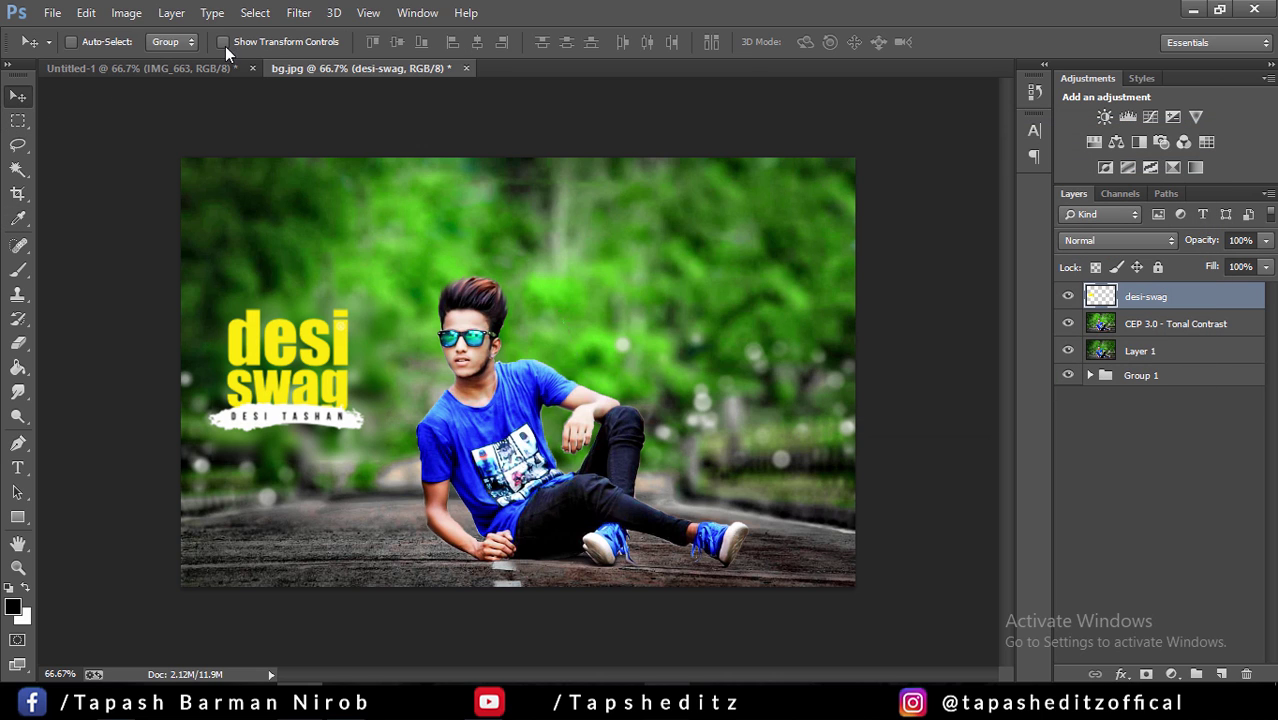
key("ctrl+t")
mouse_move(365, 309)
left_mouse_down()
mouse_move(380, 298)
mouse_move(335, 336)
left_mouse_up()
left_click(845, 42)
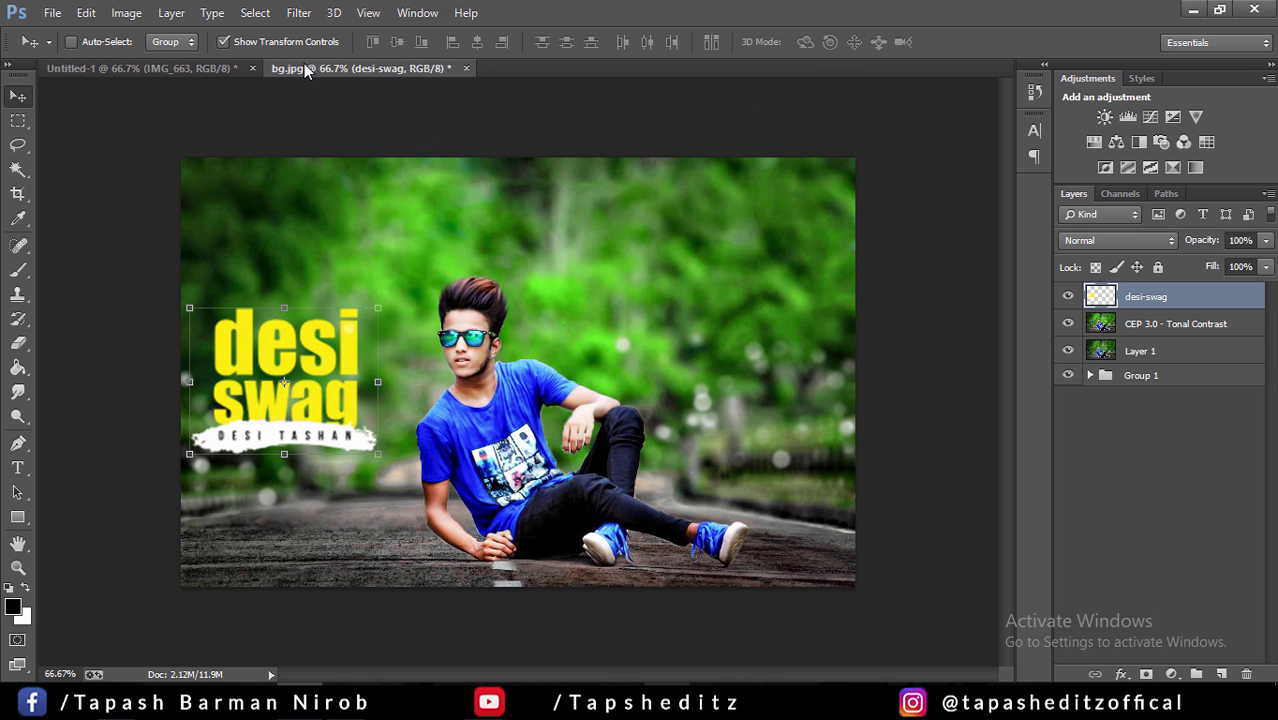
left_click(229, 44)
key("ctrl+minus")
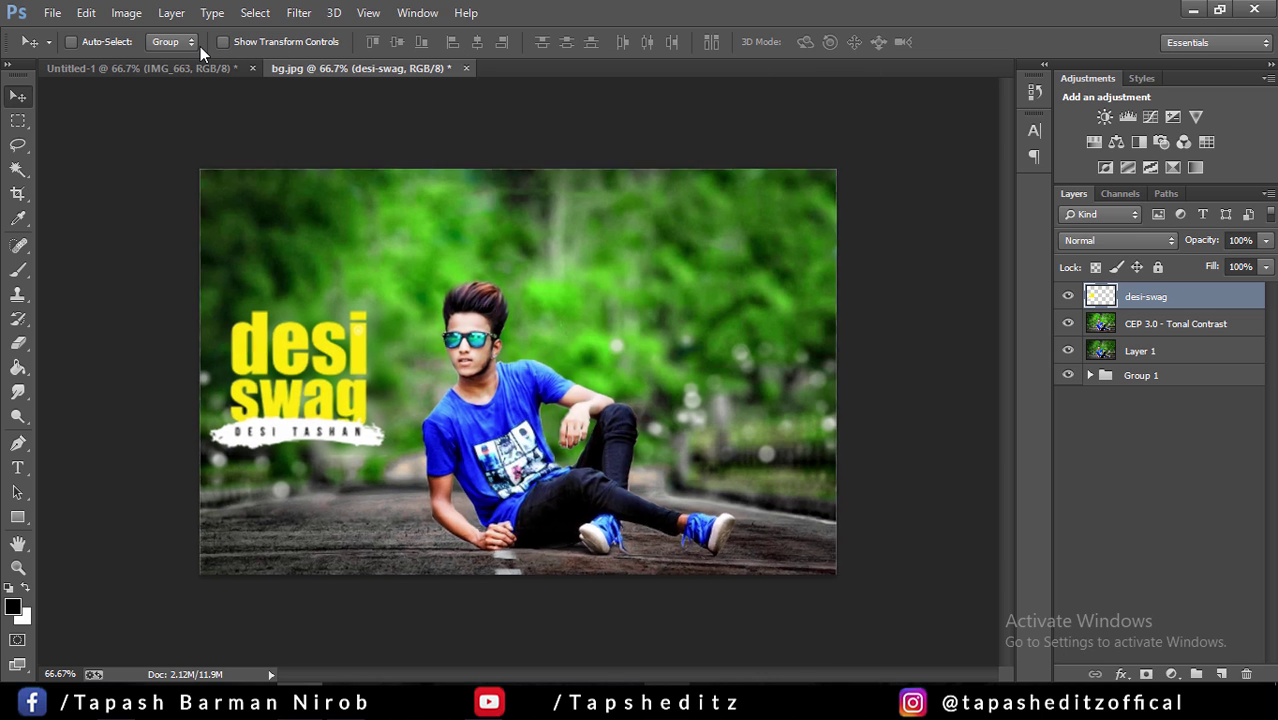
key("ctrl+minus")
key("ctrl+minus")
key("ctrl+minus")
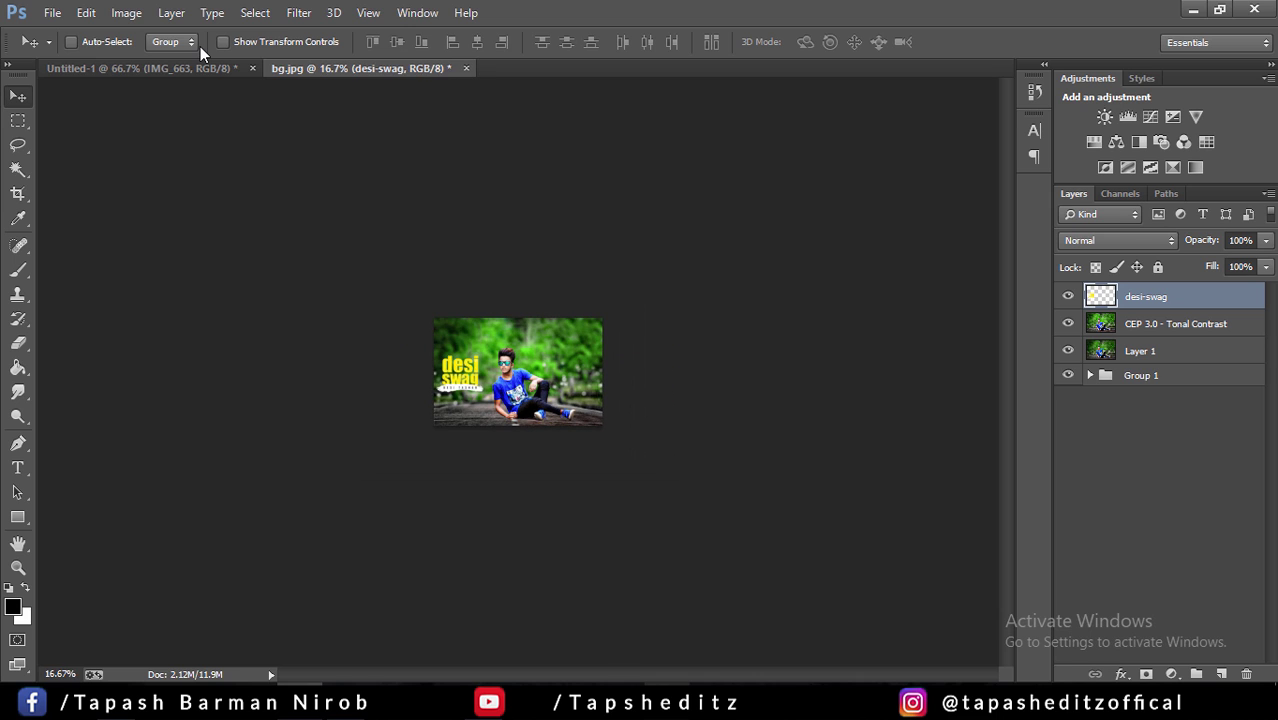
key("ctrl+plus")
key("ctrl+plus")
key("ctrl+plus")
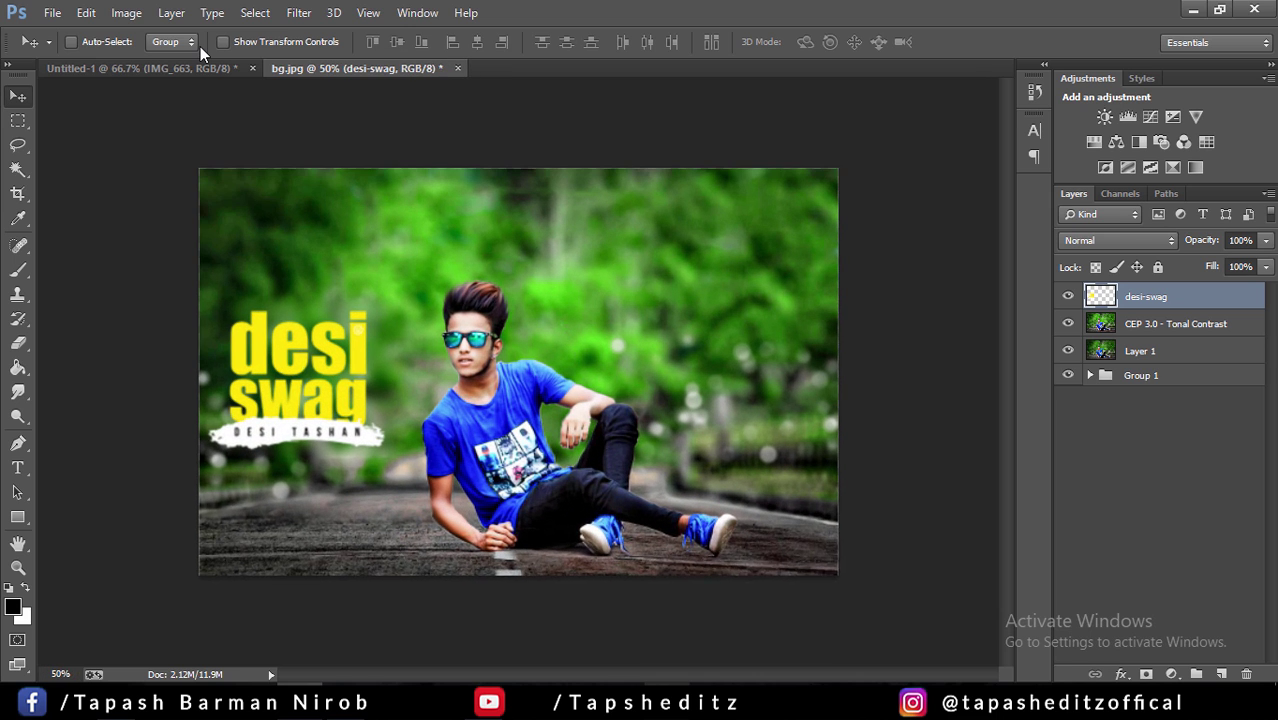
key("ctrl+plus")
Merge the desi-swag, CEP 3.0 - Tonal Contrast and Layer 1 layers into one
left_click(1176, 333, "shift")
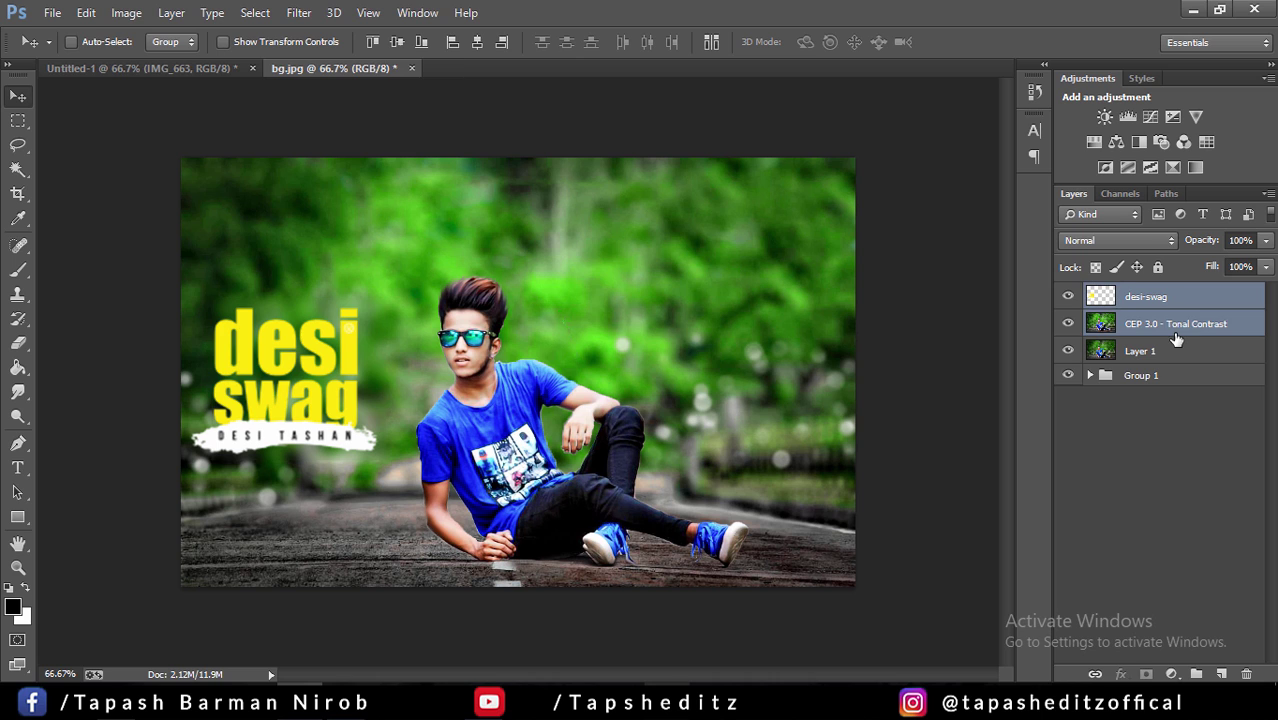
left_click(1178, 352, "shift")
right_click(1170, 352)
left_click(870, 531)
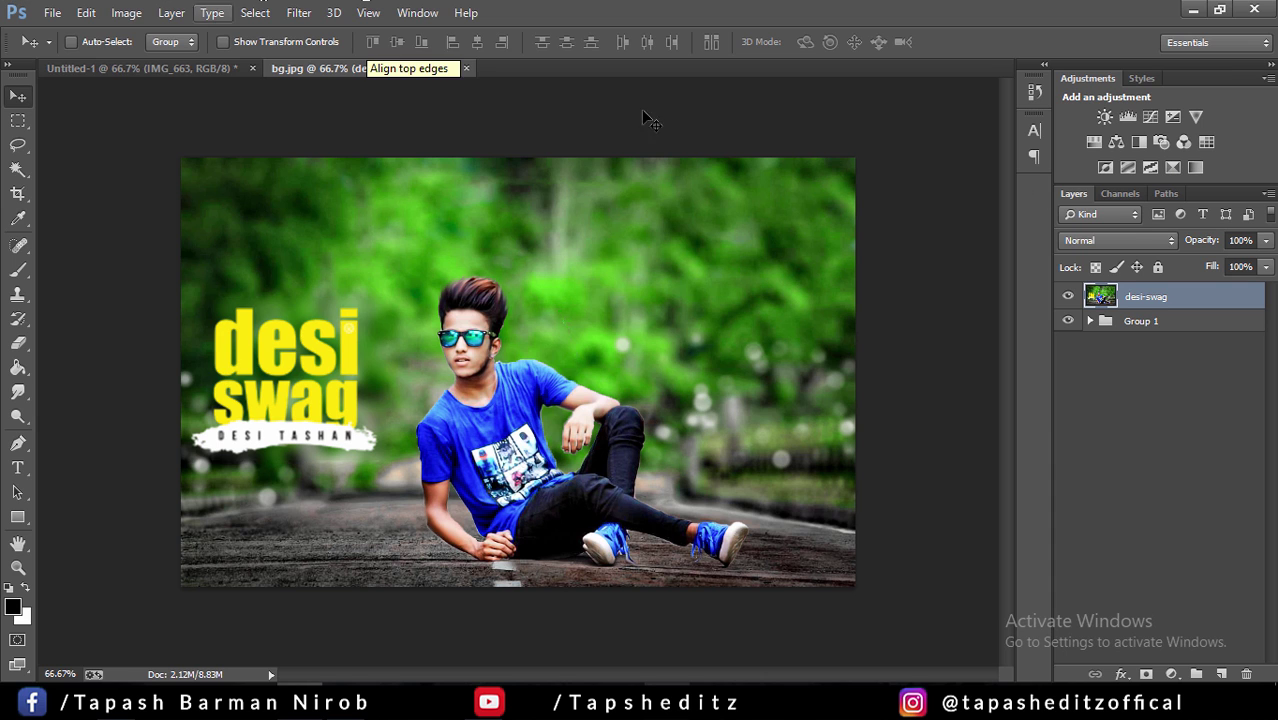
In Levels, set the midtone to about 1.09 and the black input to about 4
left_click(126, 12)
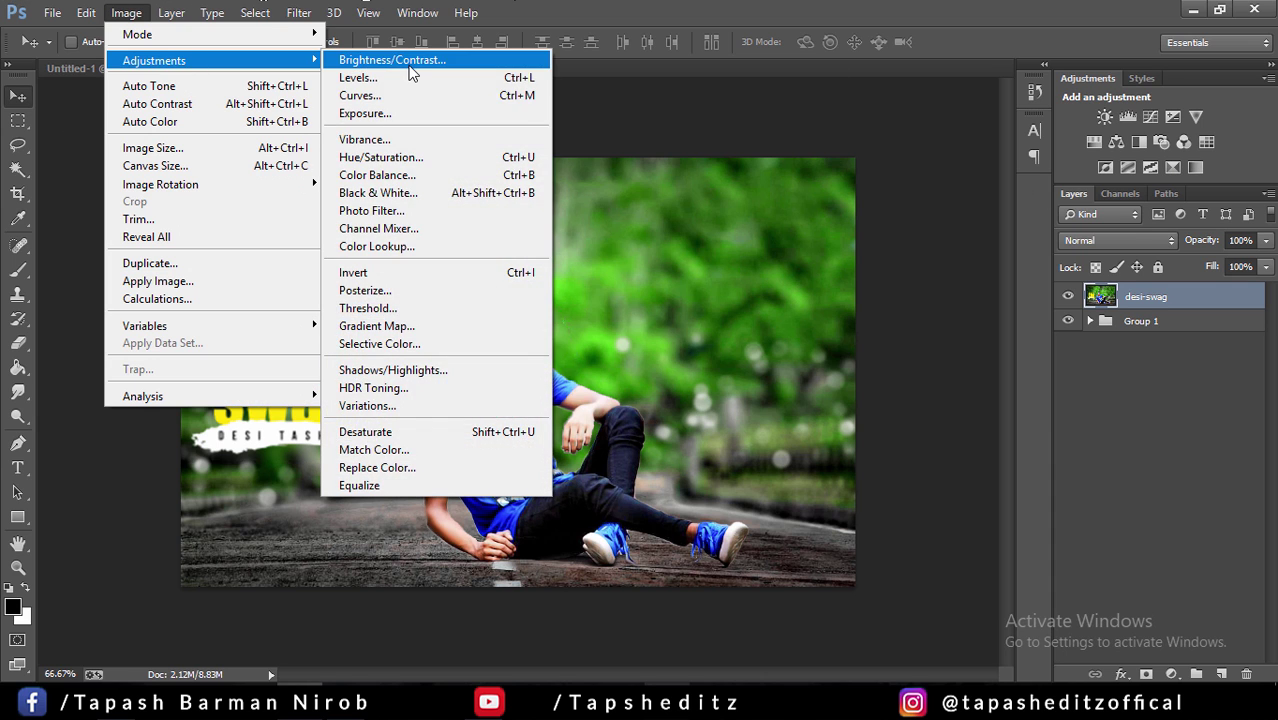
left_click(408, 80)
left_click_drag(948, 331, 946, 333)
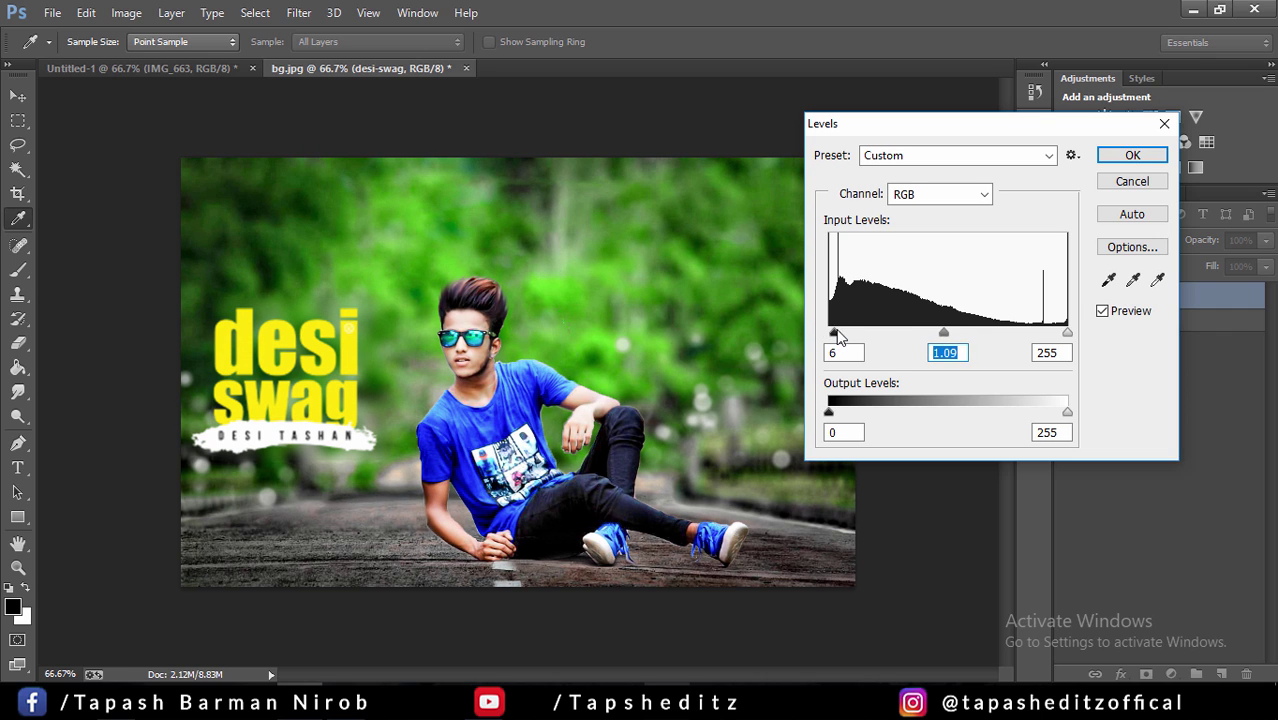
left_click_drag(836, 335, 838, 335)
Confirm the Levels change, then sharpen the merged layer in Camera Raw with Amount 49
left_click(1133, 156)
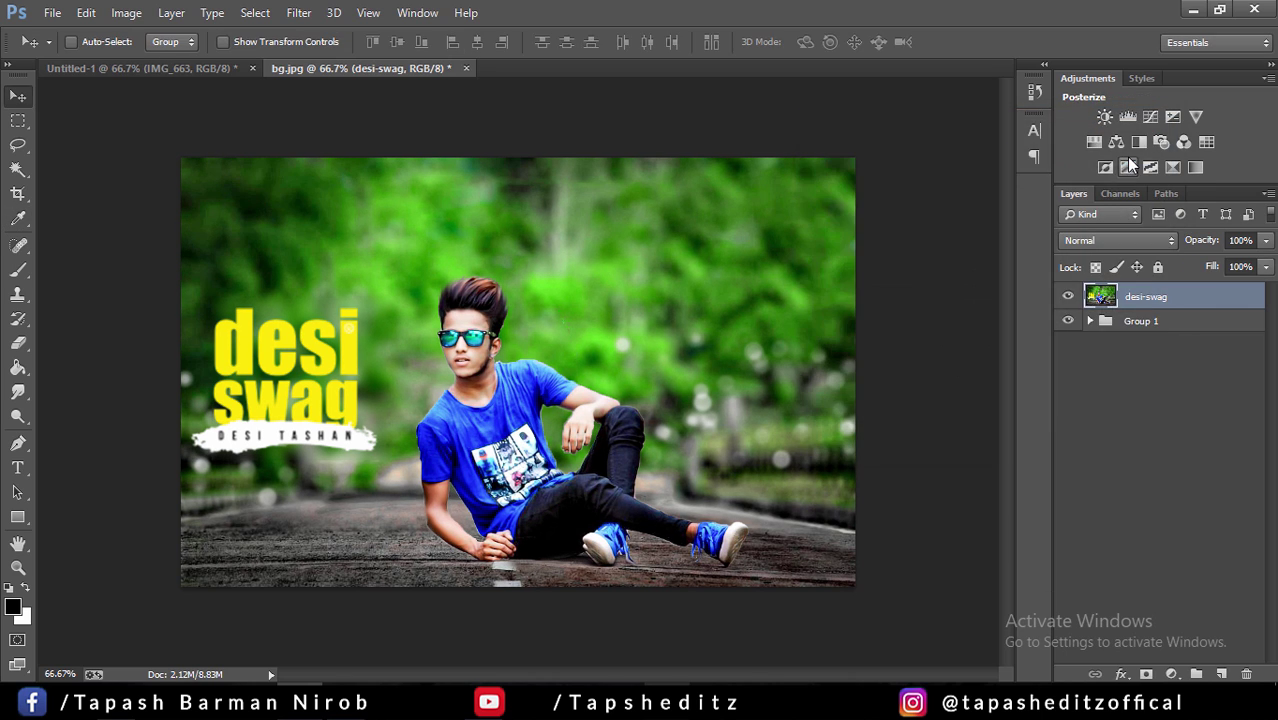
left_click(298, 12)
left_click(345, 121)
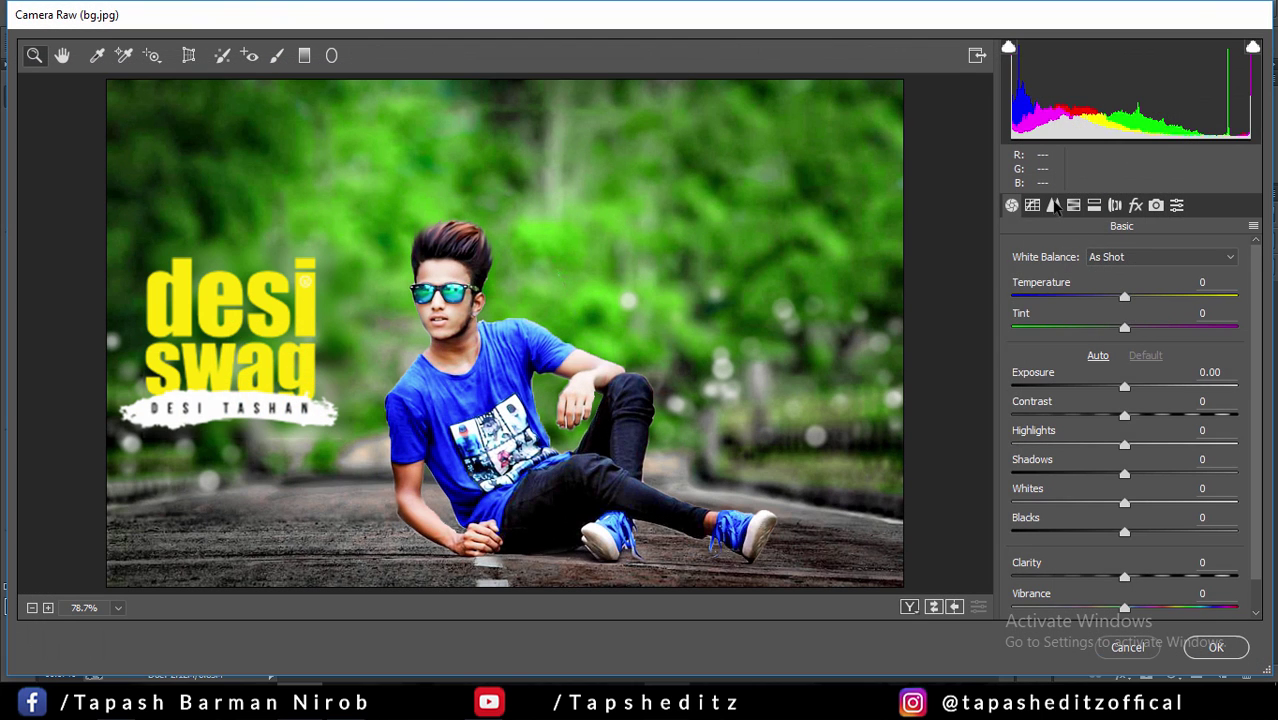
left_click(1056, 205)
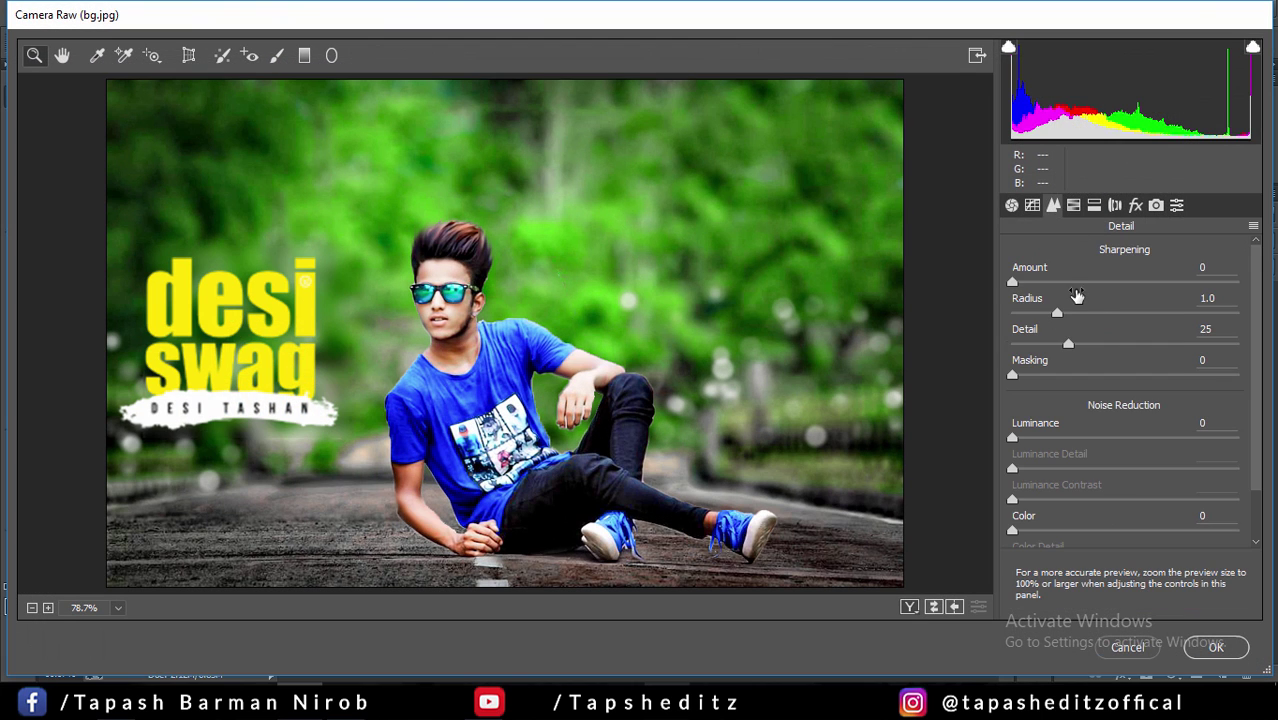
left_click_drag(1073, 284, 1097, 284)
left_click(1220, 645)
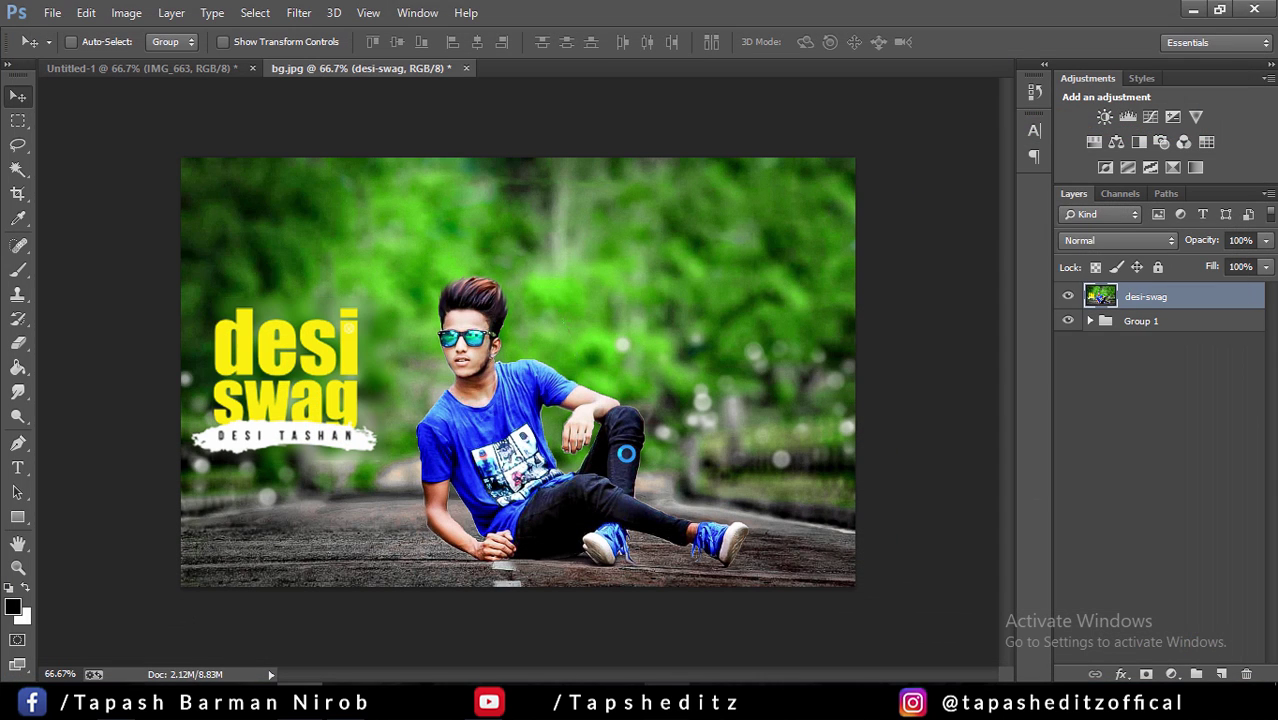